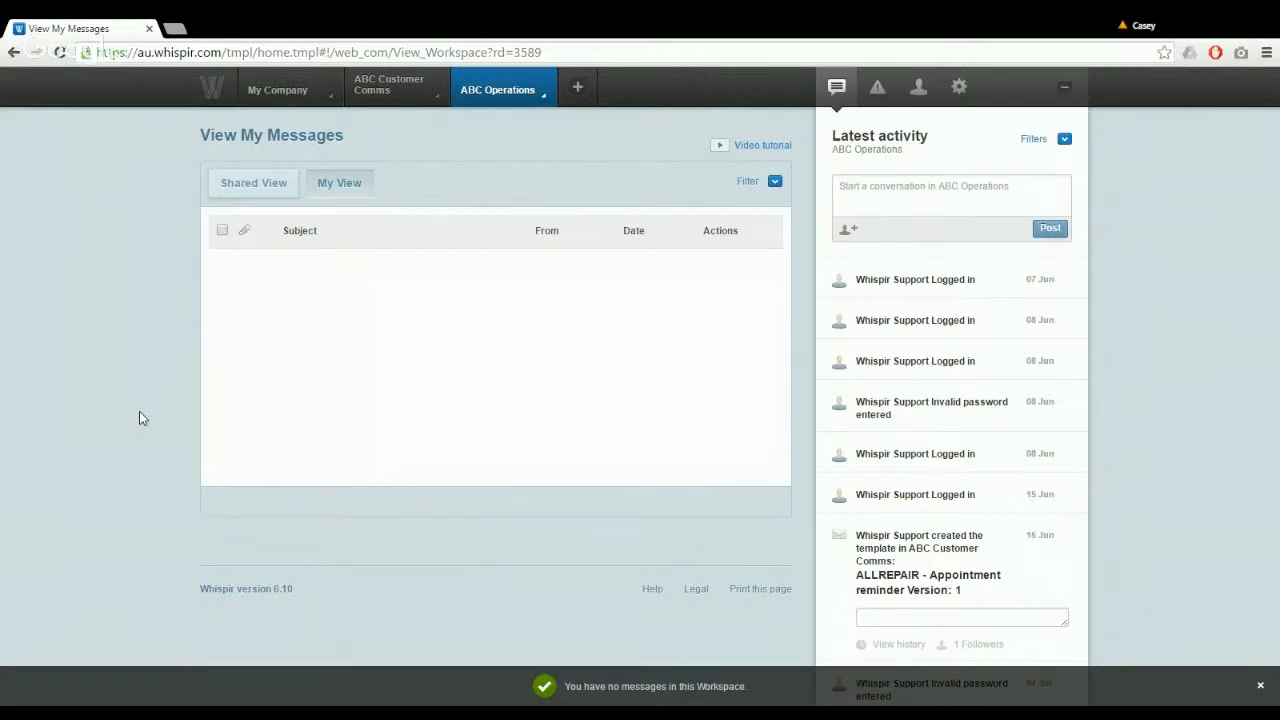
Open the Rich Message Studio in the ABC Operations workspace and start a template from the library's Finance - Overdue Payment design
click(507, 97)
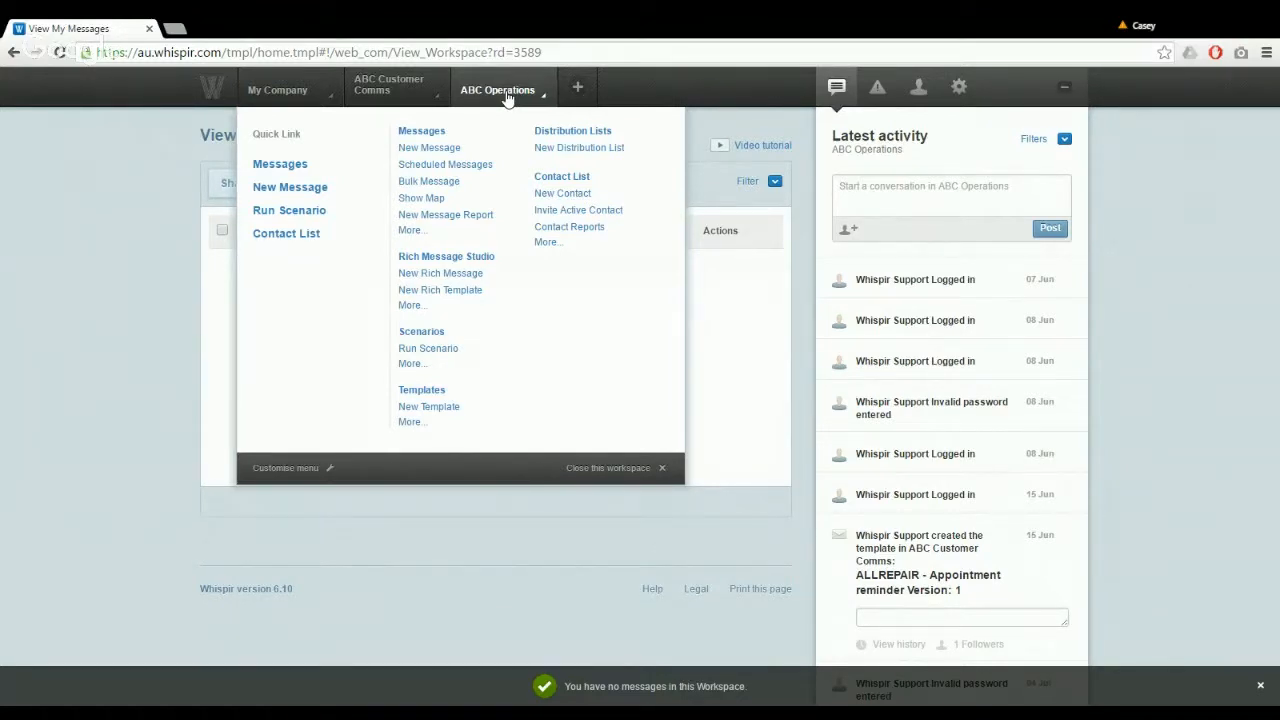
click(463, 258)
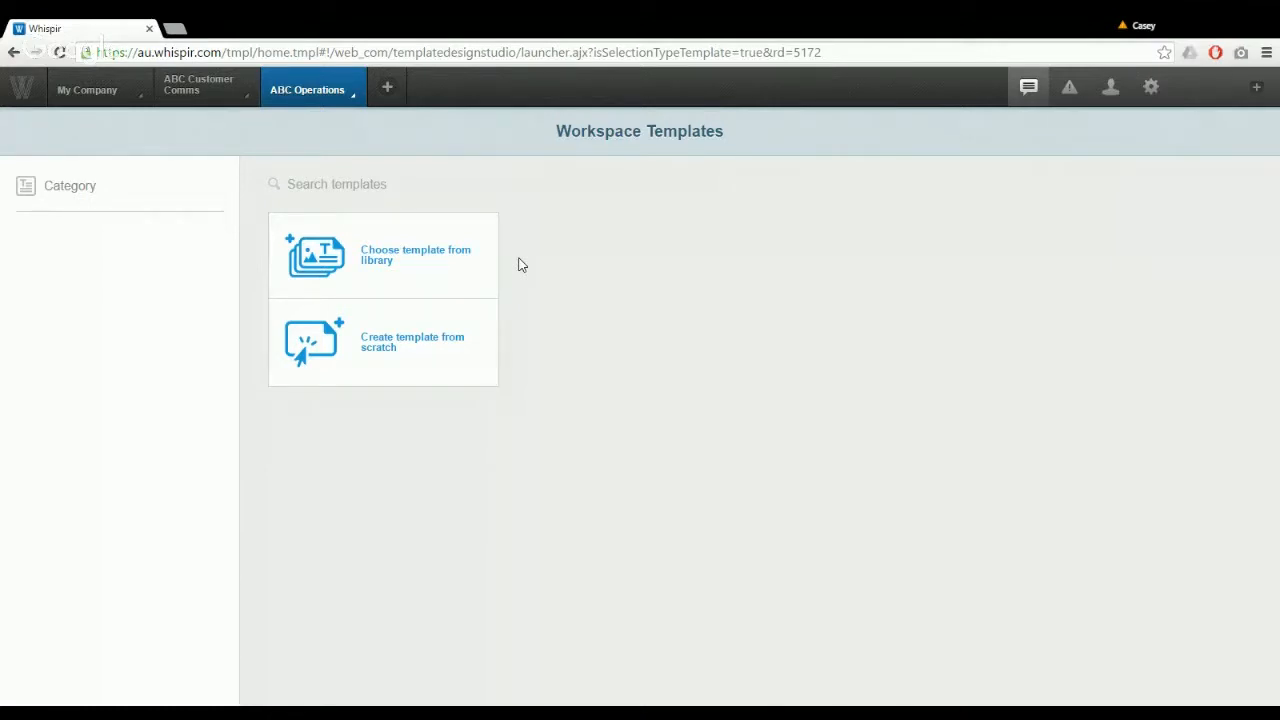
click(445, 284)
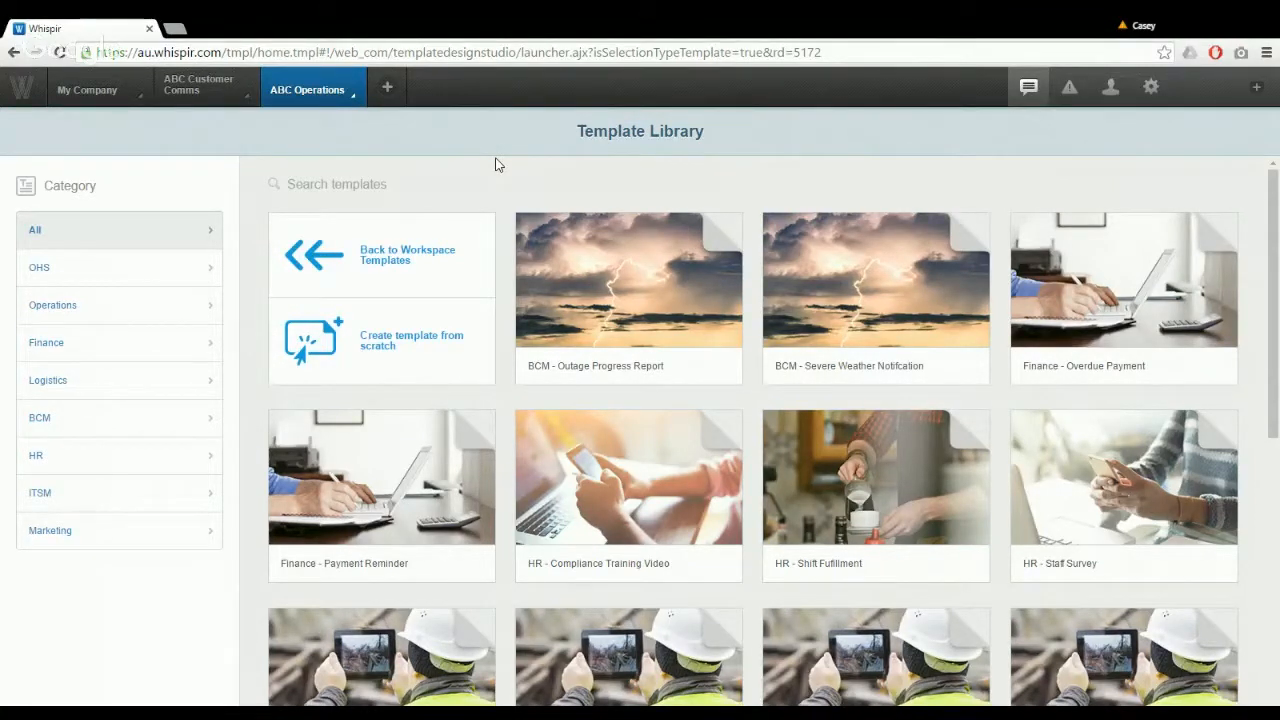
click(167, 346)
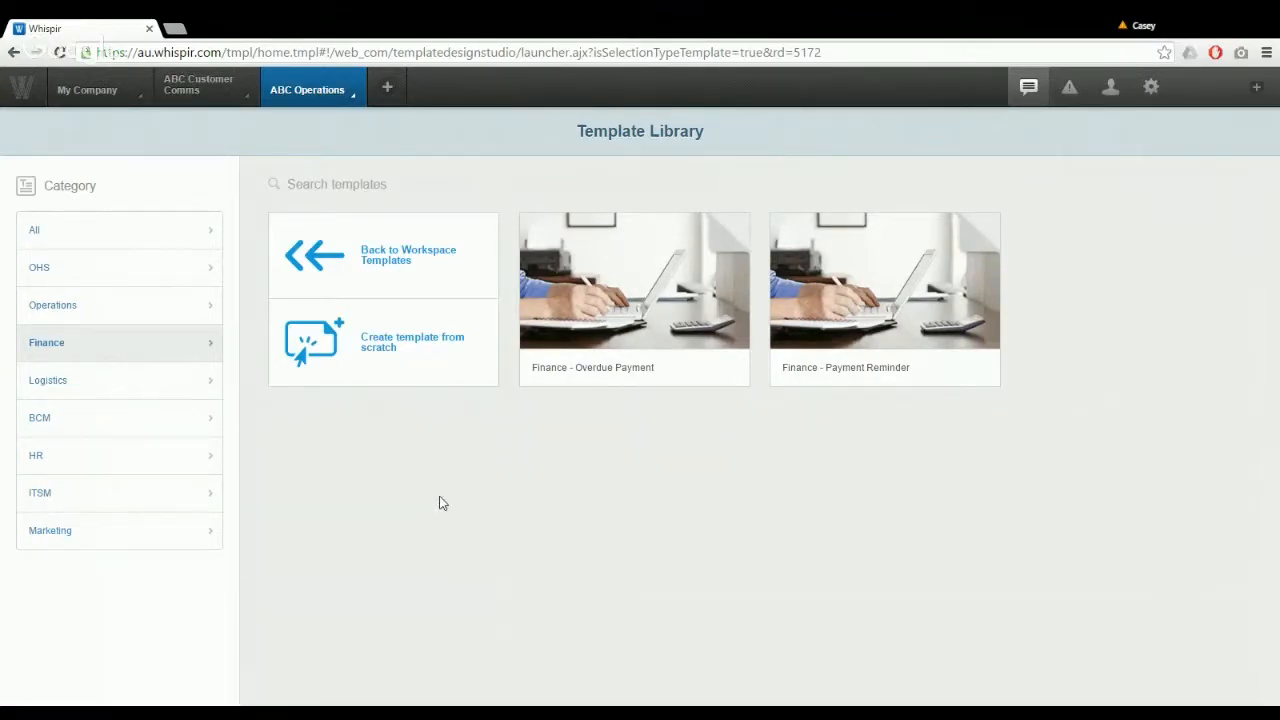
mouse_move(636, 264)
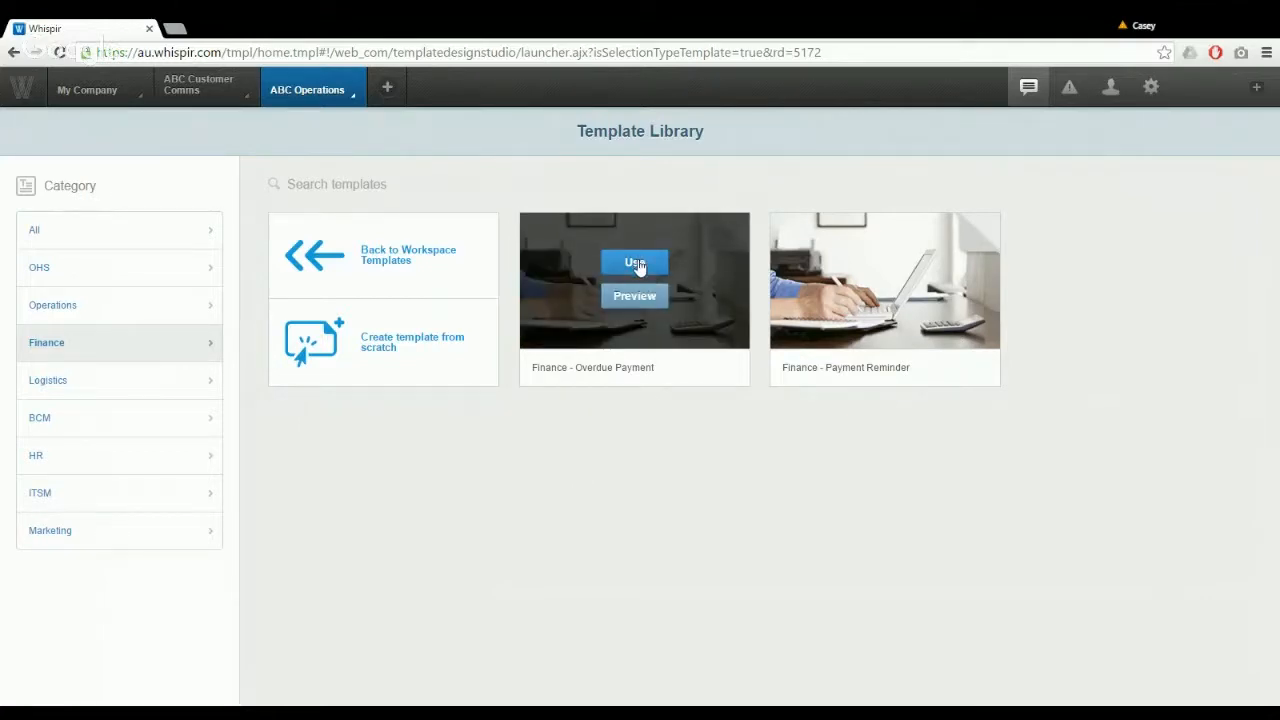
click(661, 268)
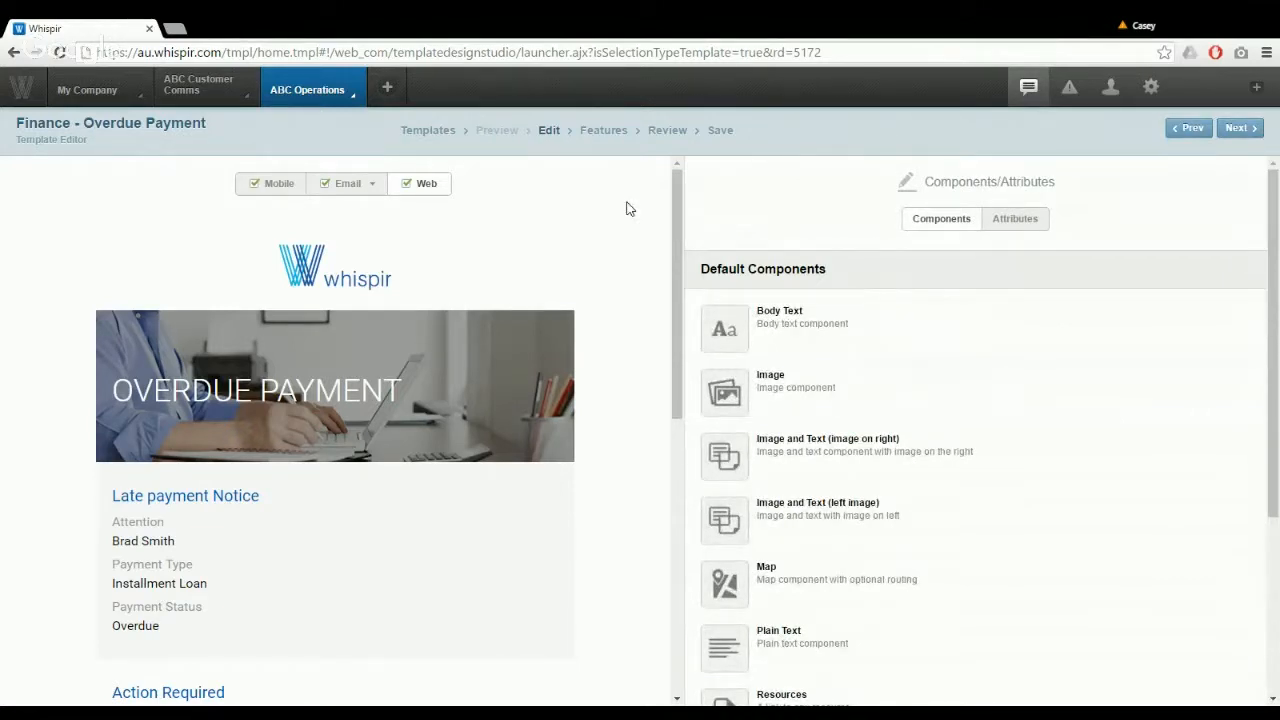
Review the mobile, email and web versions of the overdue payment template
click(285, 190)
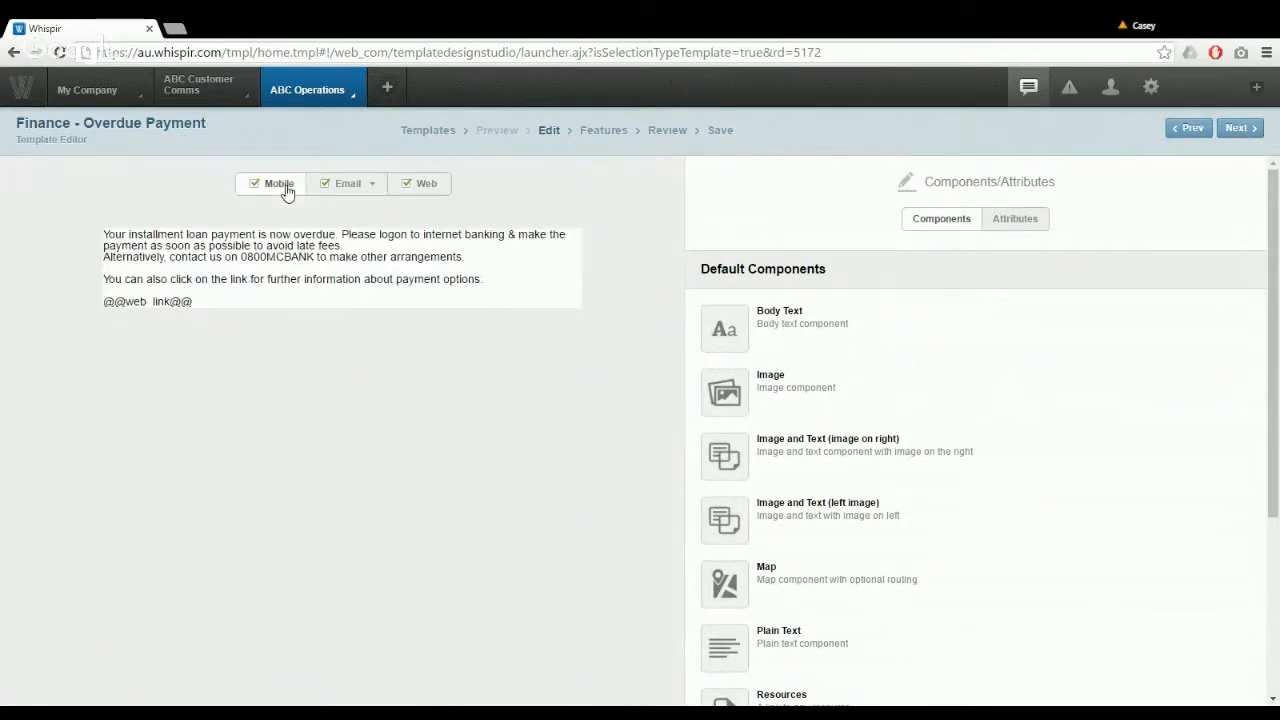
click(362, 190)
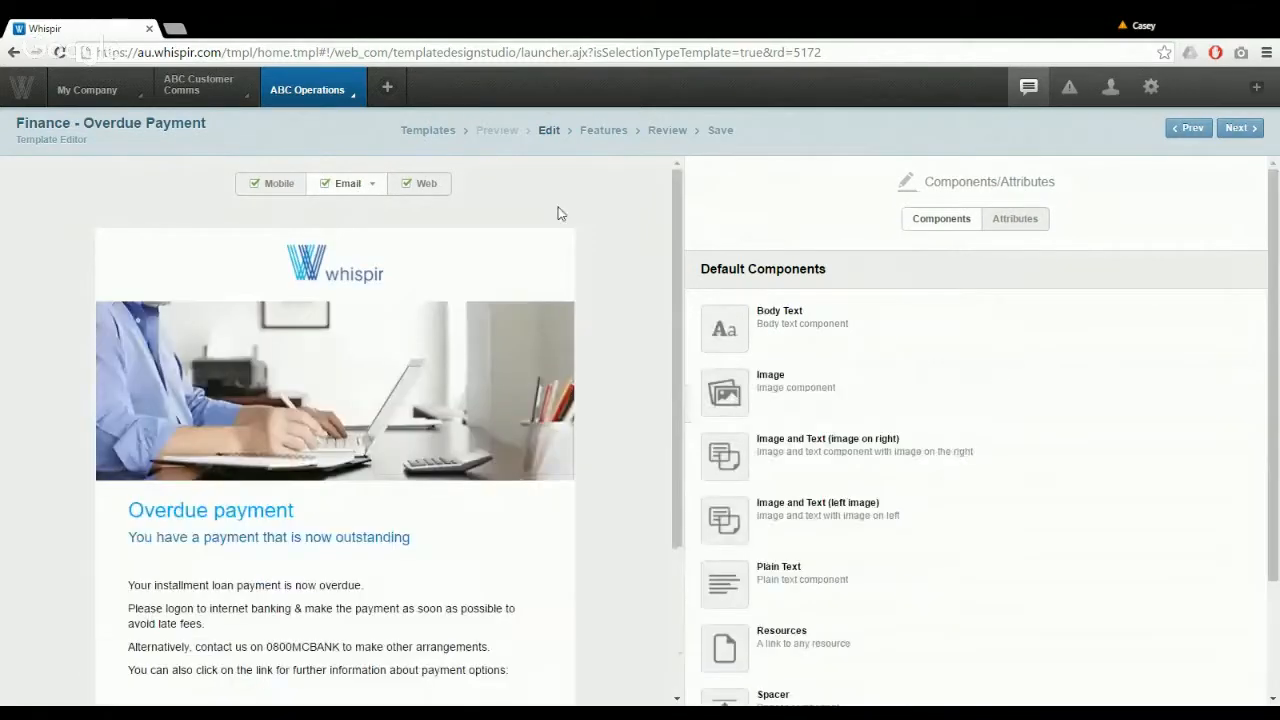
click(436, 188)
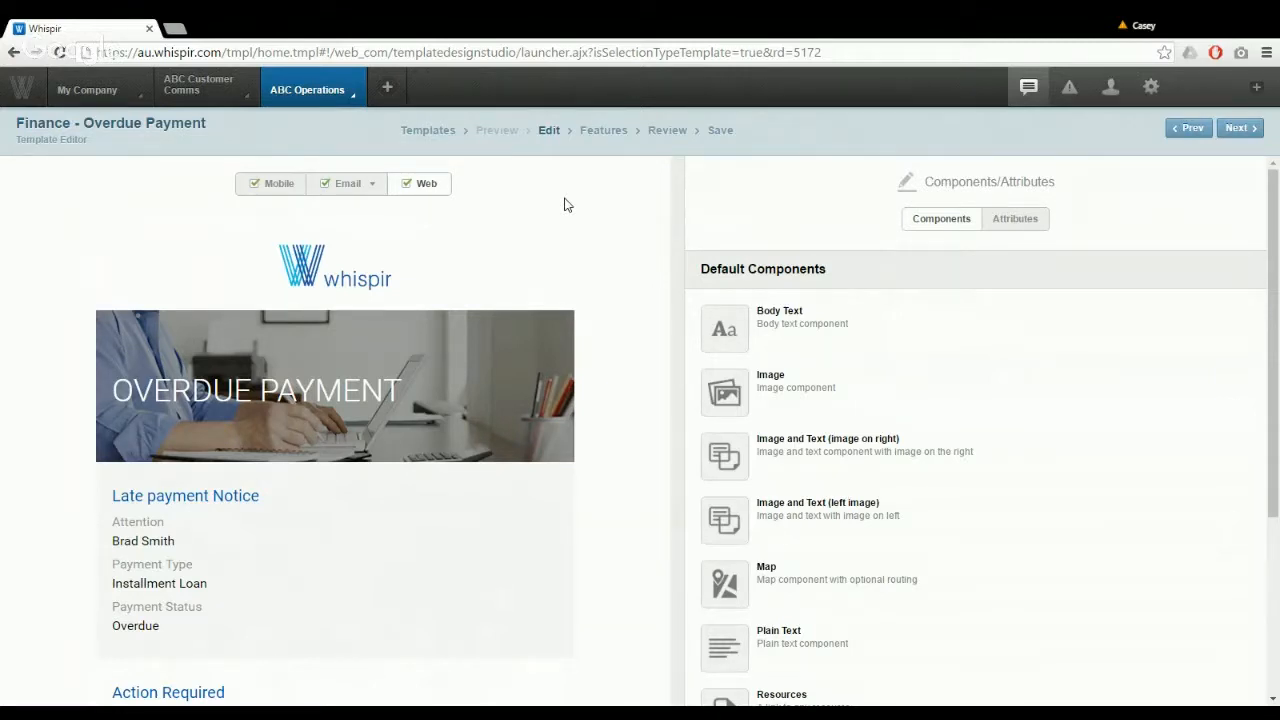
Delete every content block from the template's email version, leaving that channel empty
click(345, 188)
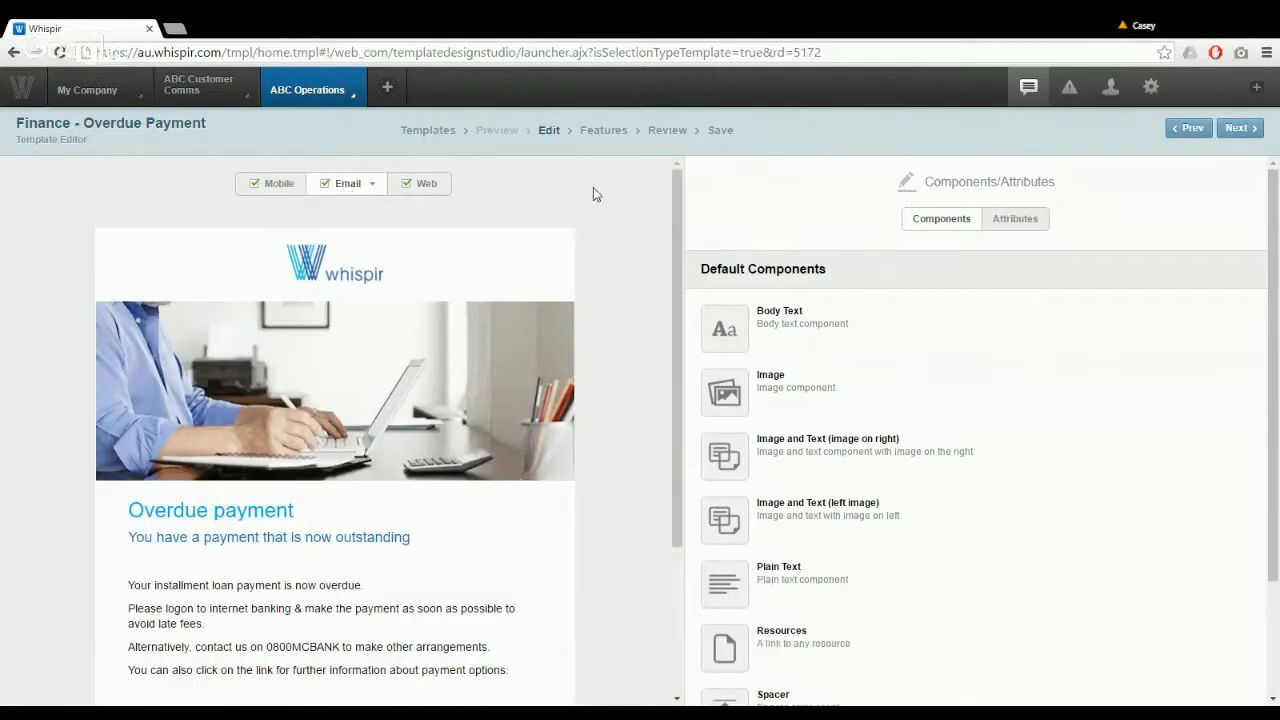
mouse_move(557, 258)
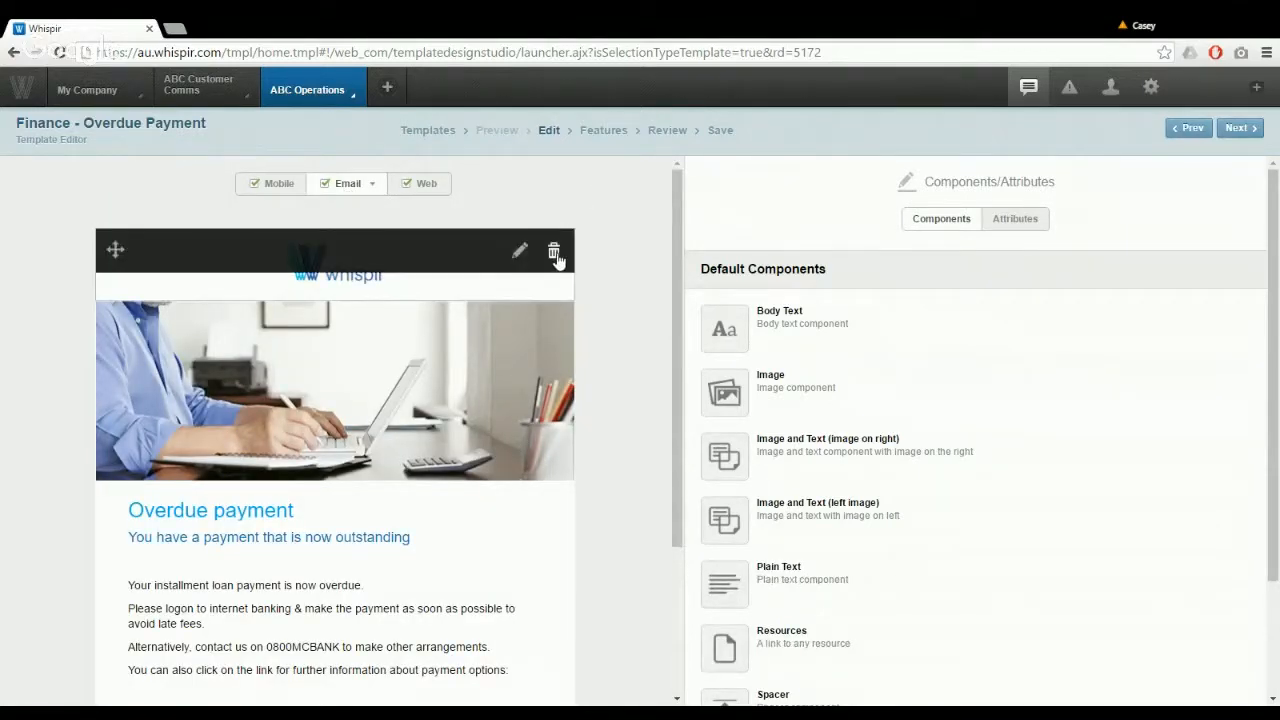
click(557, 256)
click(559, 255)
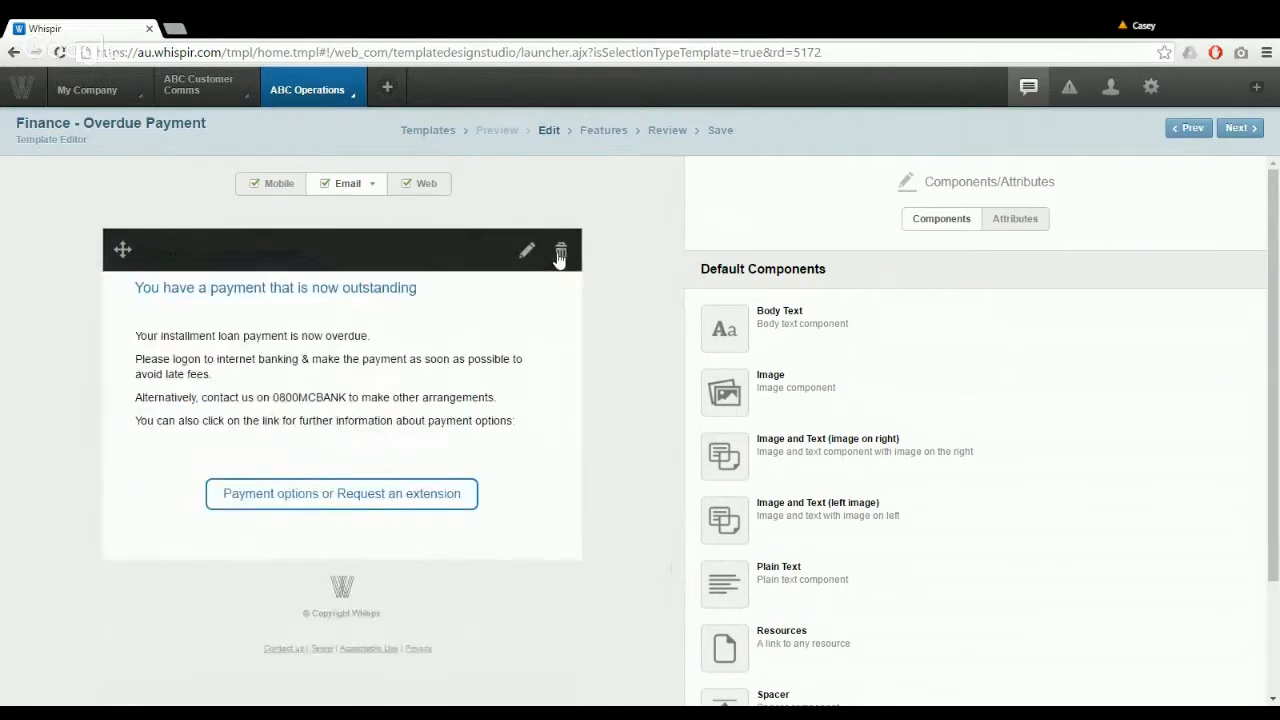
click(563, 254)
click(562, 252)
click(562, 252)
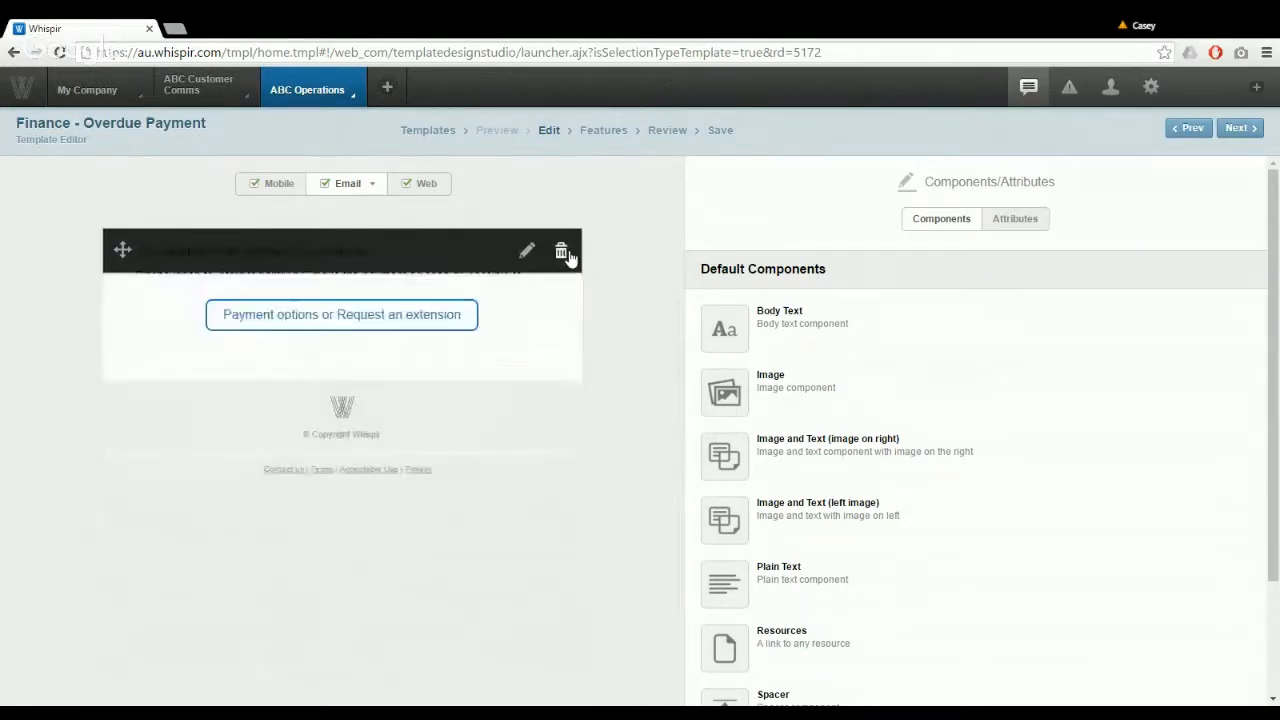
click(562, 252)
click(563, 253)
click(563, 253)
click(563, 253)
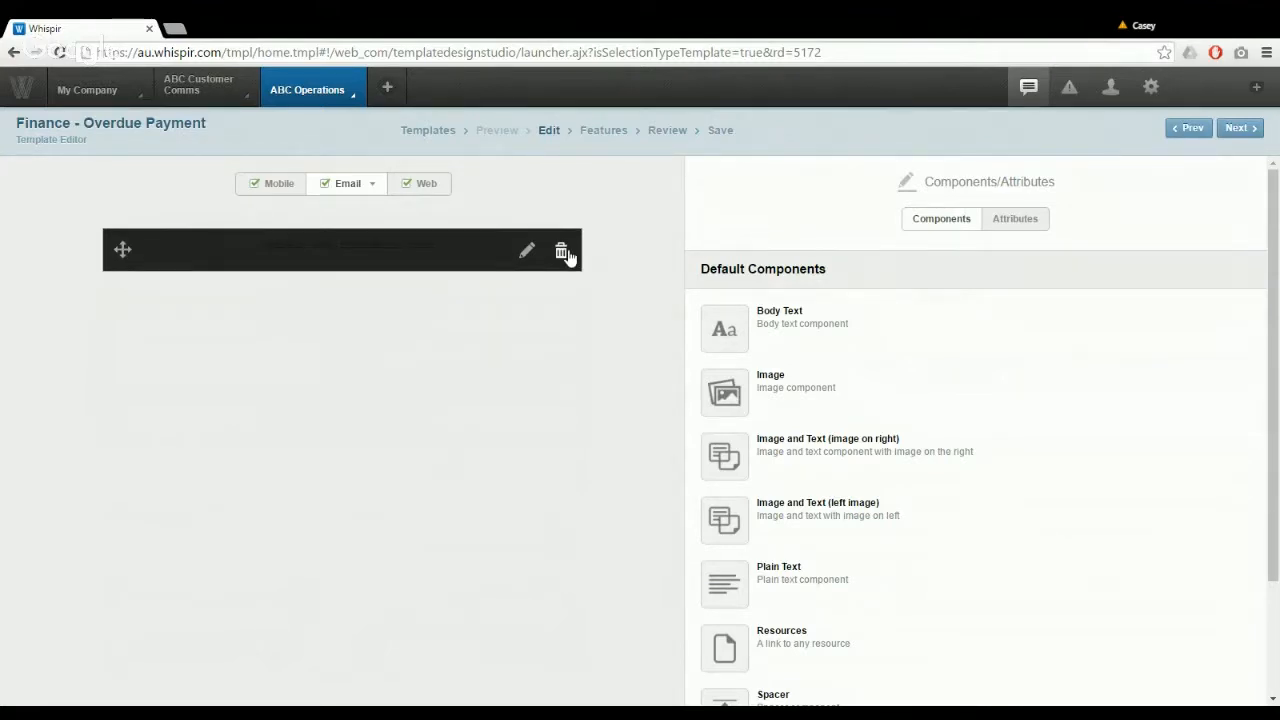
click(563, 253)
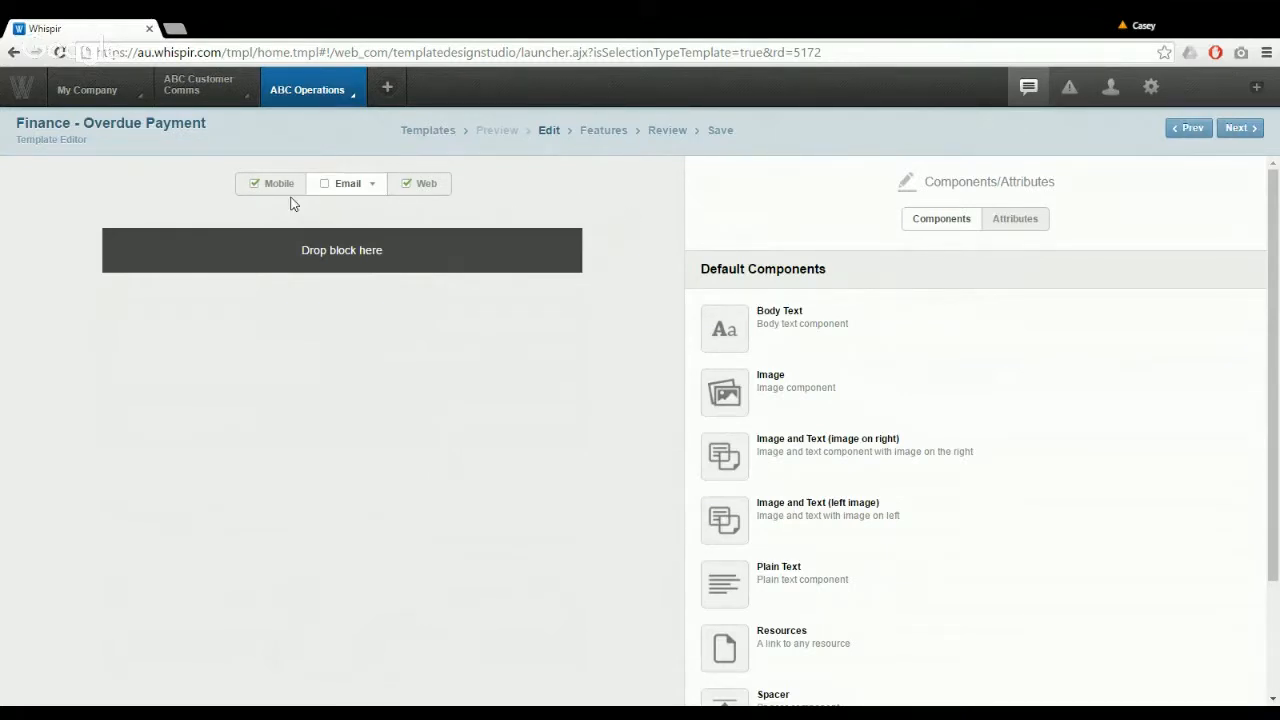
click(284, 188)
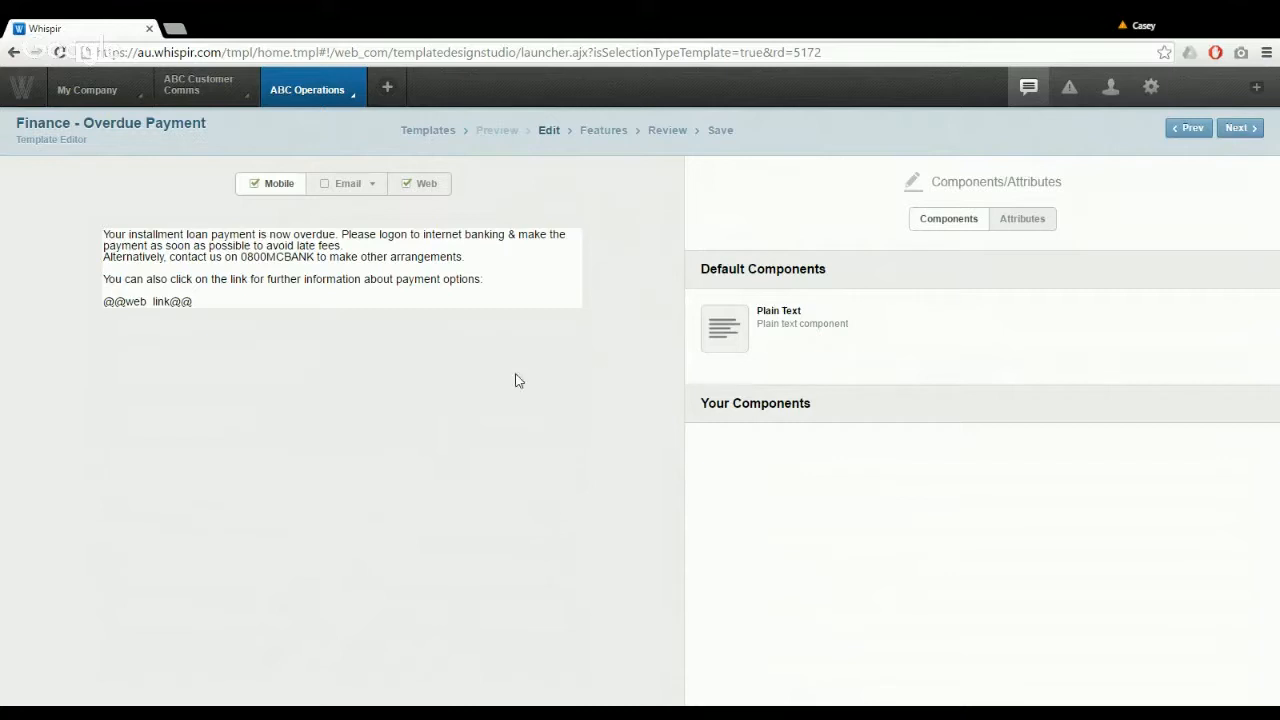
mouse_move(391, 293)
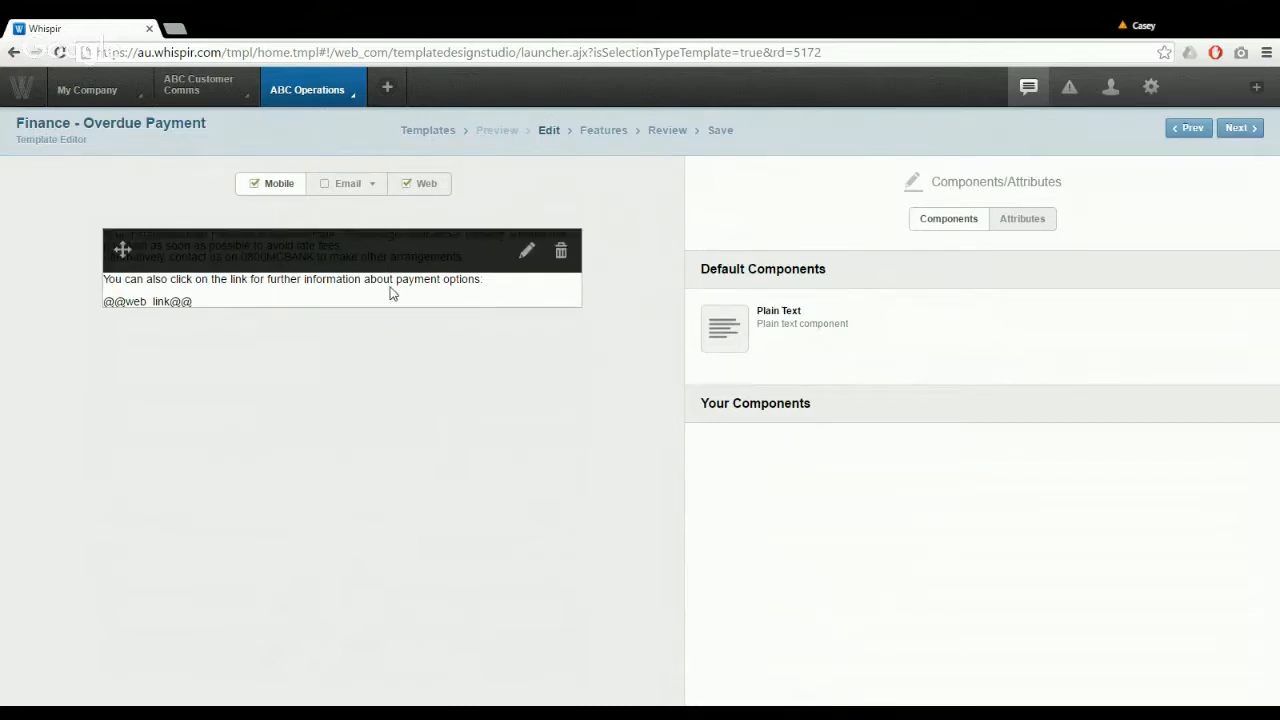
click(527, 254)
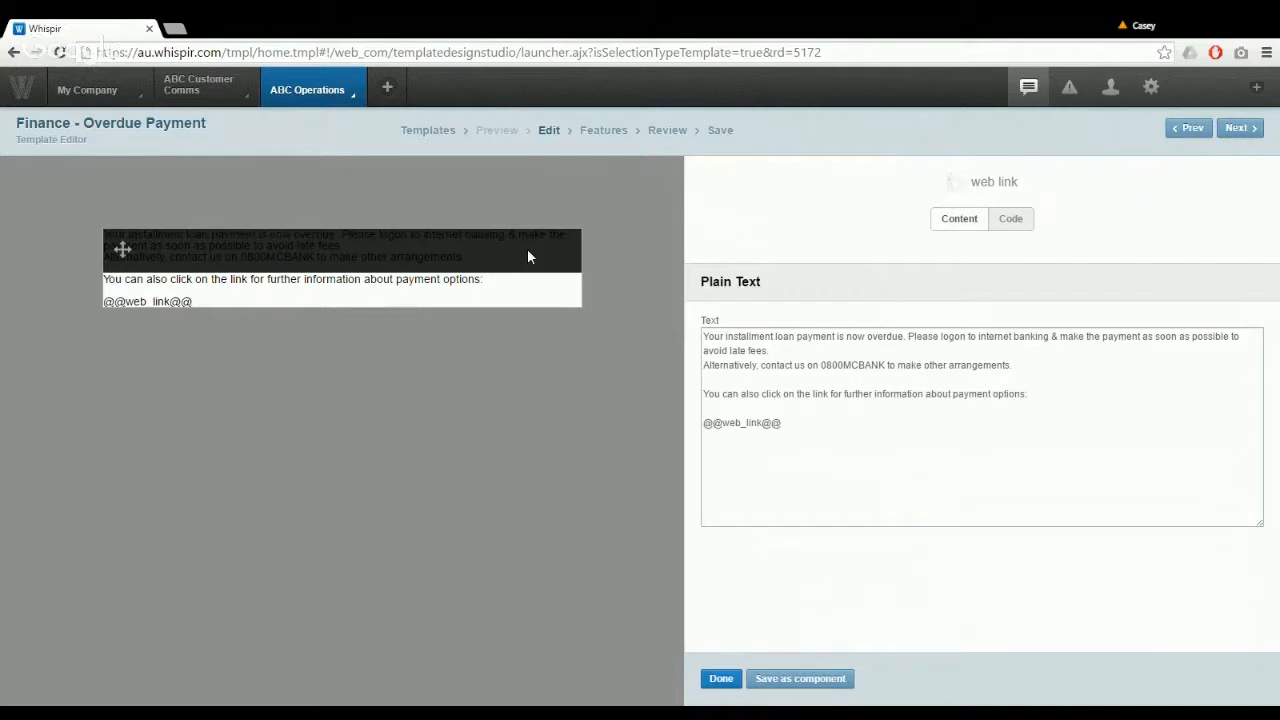
click(704, 408)
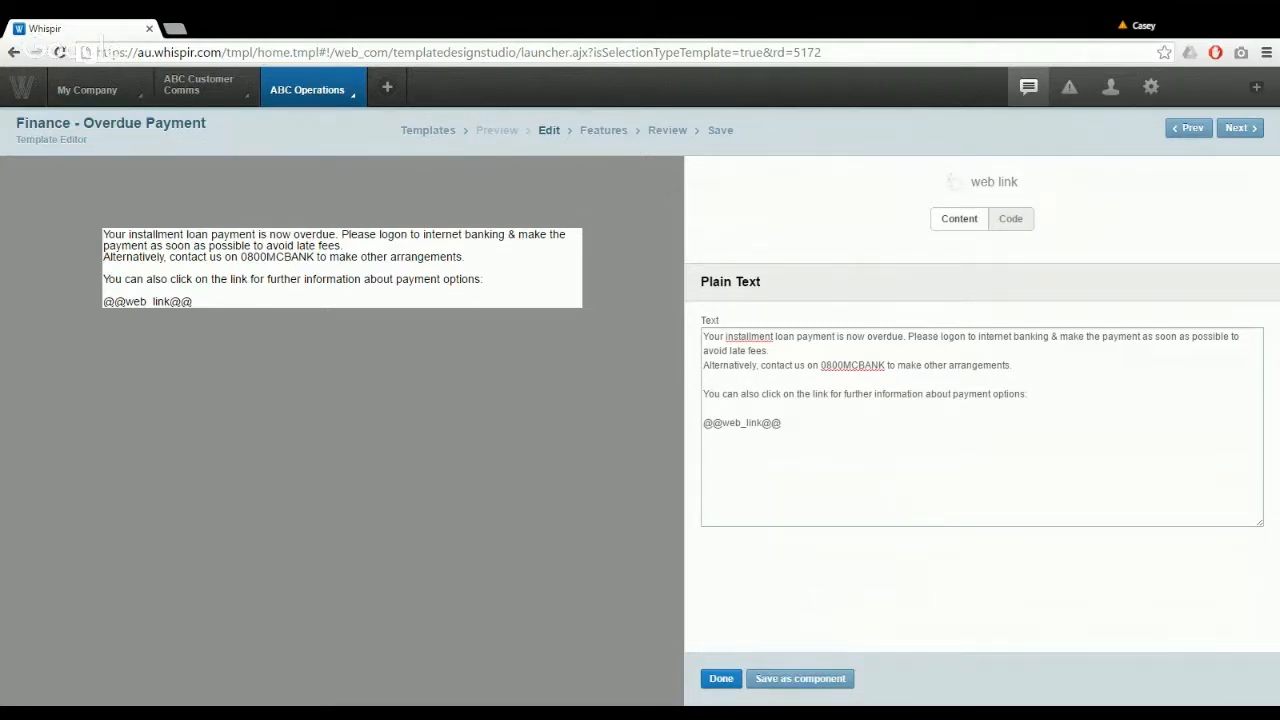
drag(1027, 394, 690, 317)
text(Dea)
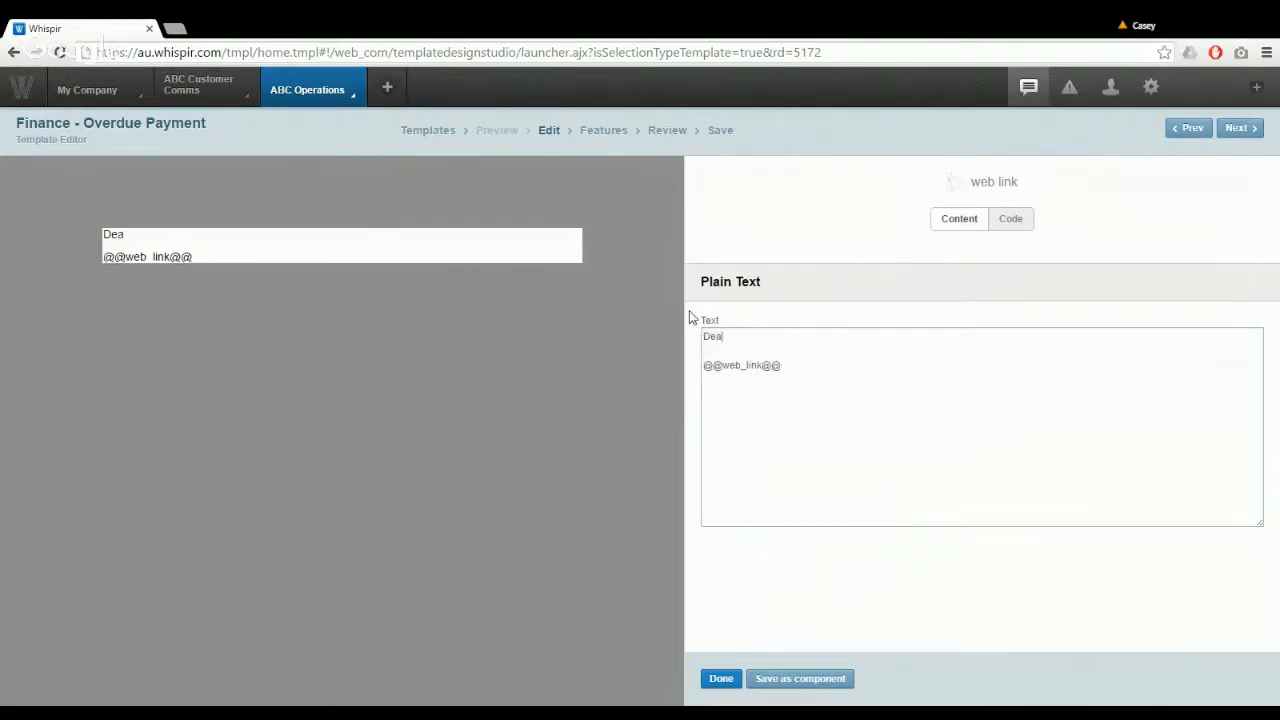
text(r @@financefirstname)
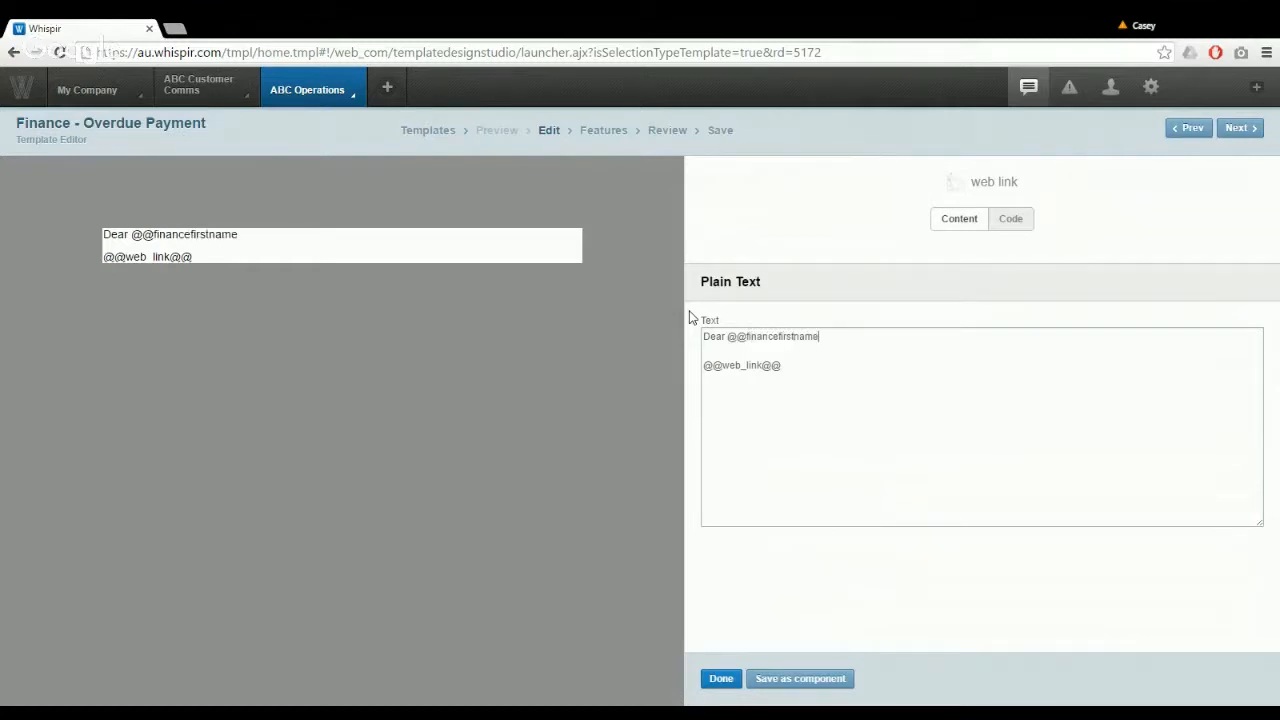
text(@@,)
key(Return)
key(Return)
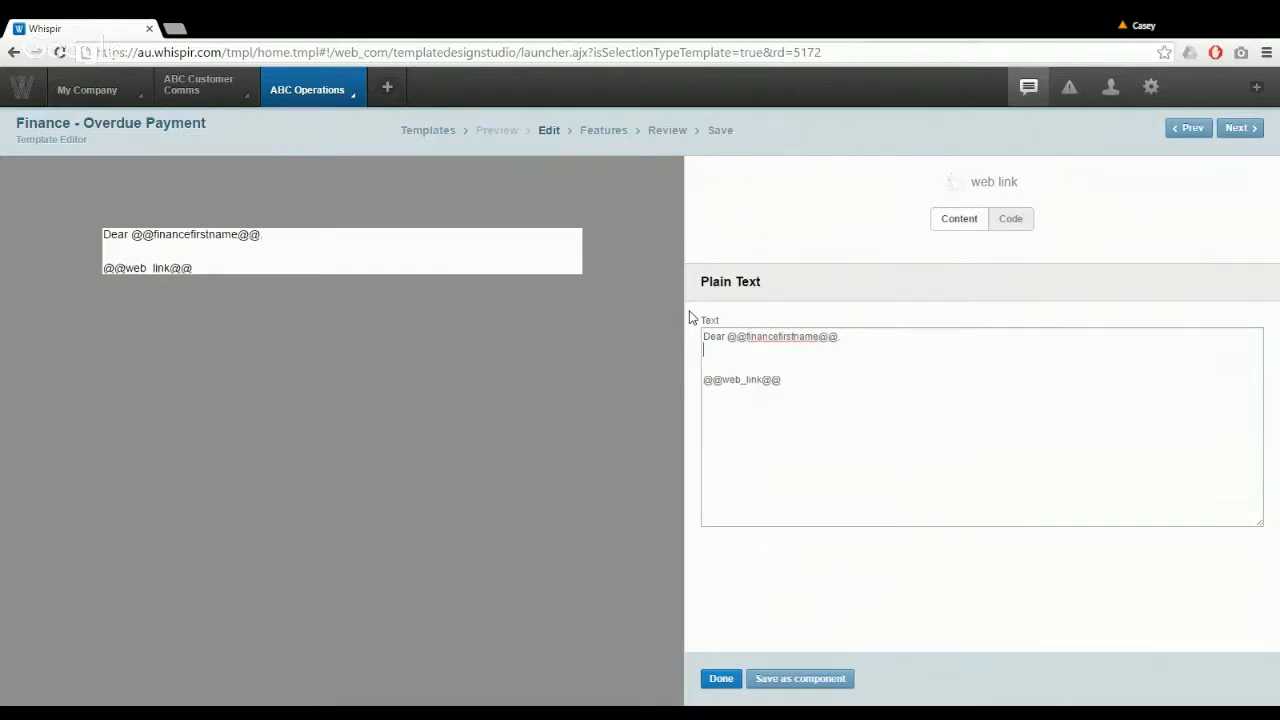
Below the greeting, write "You may have recently overlooked a payment to Metrocity Finance. Please"
text(You may )
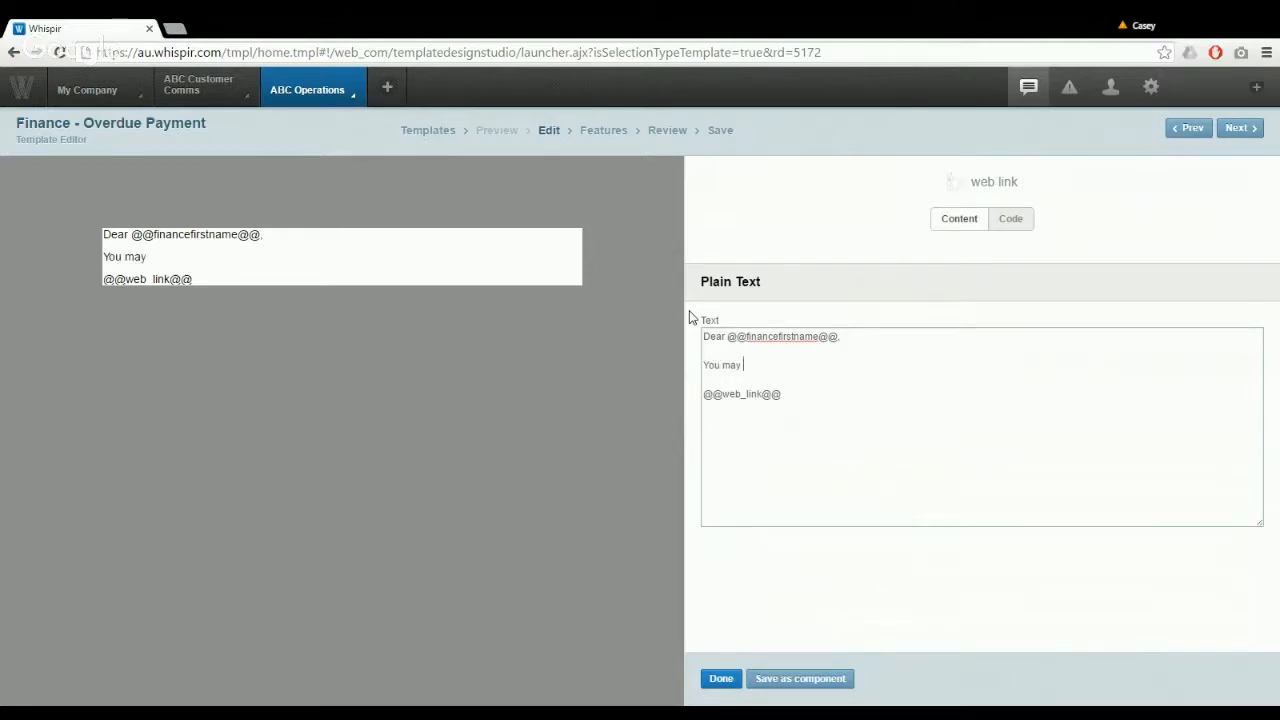
text(have recently o)
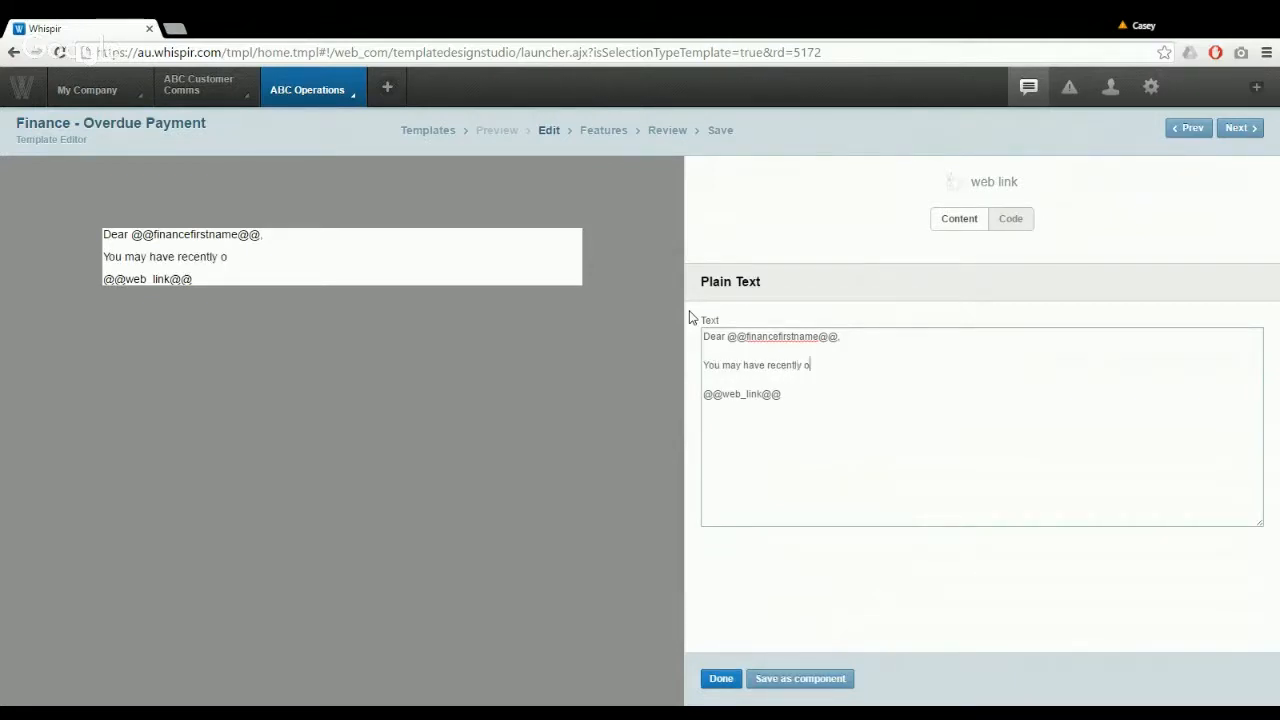
text(verlooked a payment)
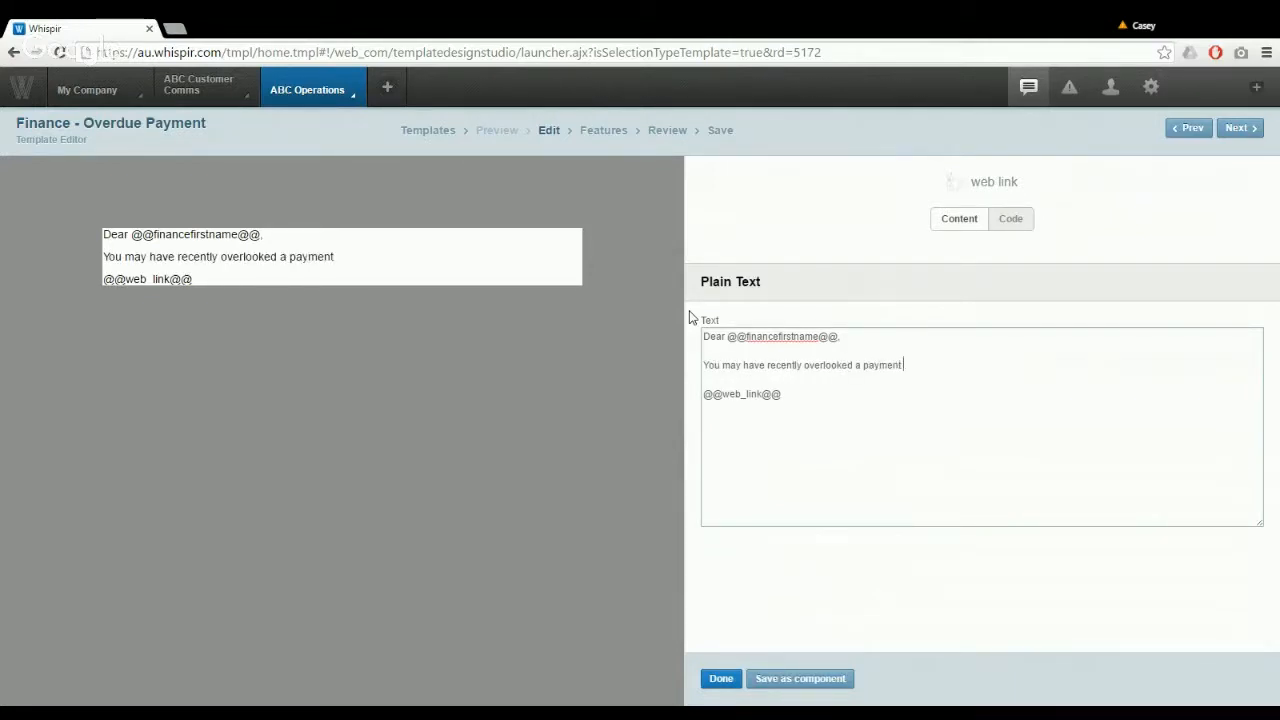
text( to Metrocity Fi)
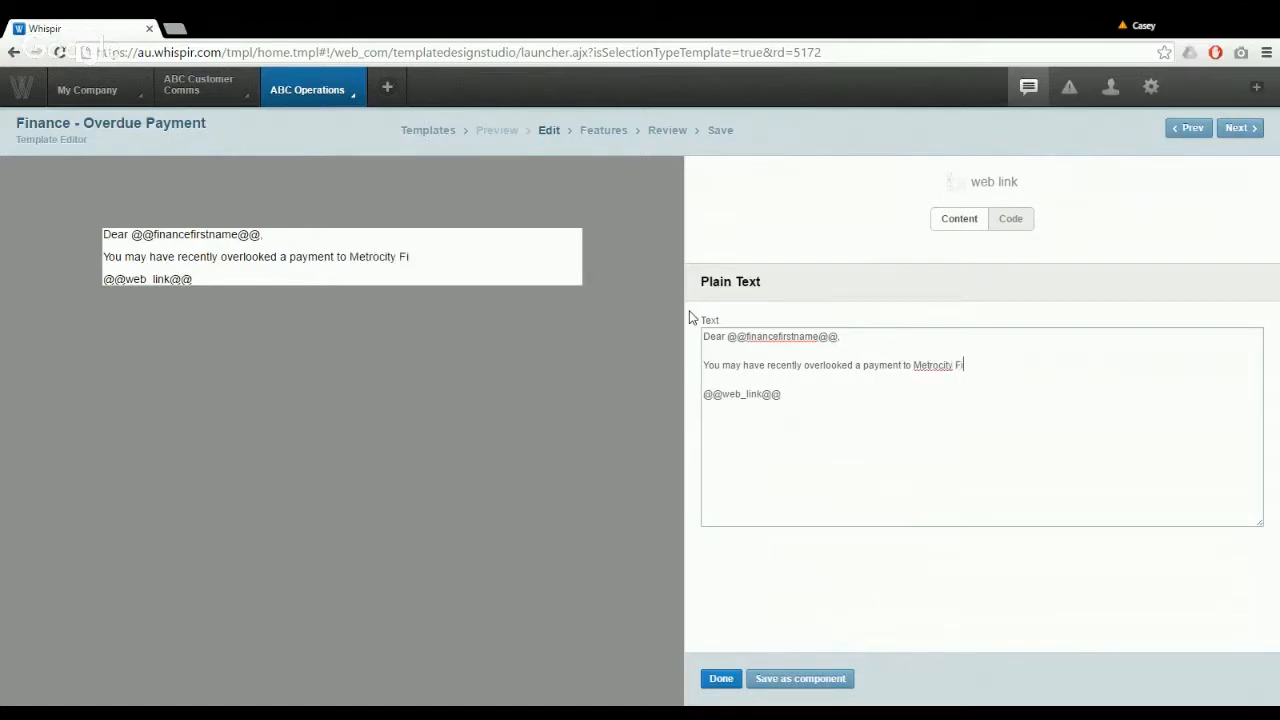
text(nance.  Please )
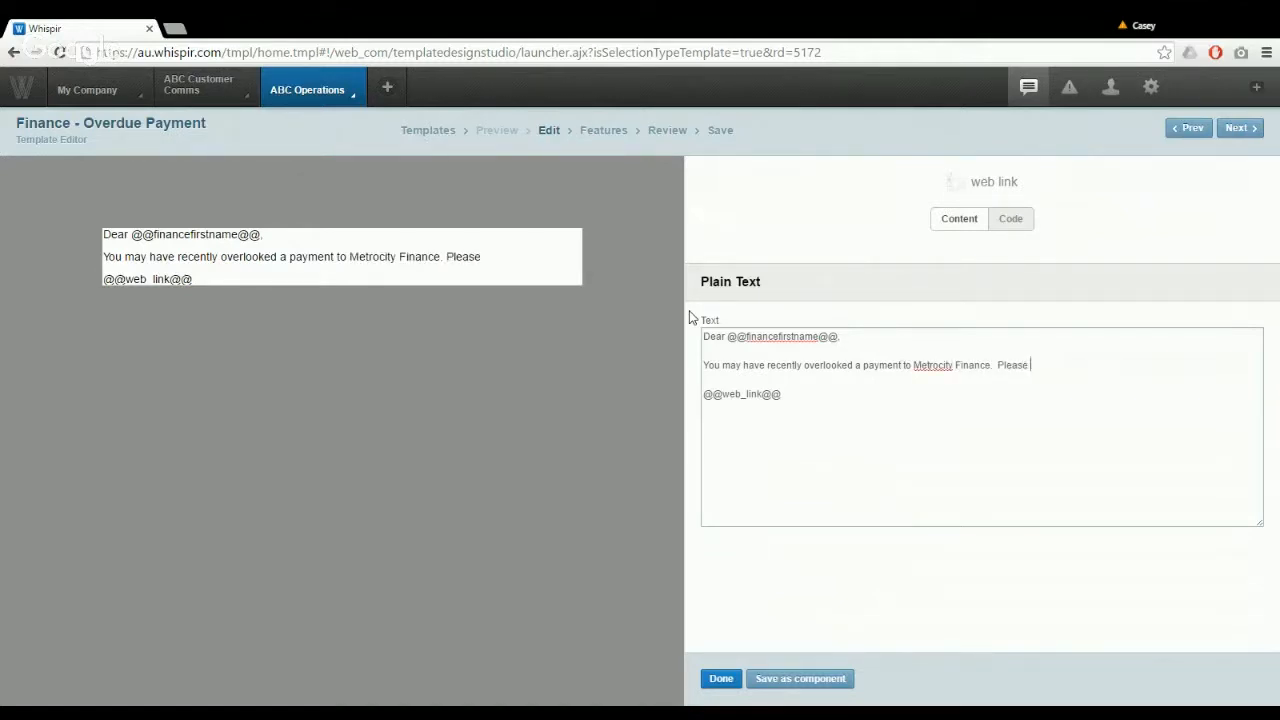
Complete the sentence with "contact us directly on", the phone number and "or click the below to respond to our collections team.", and finish editing the block
text(contact us directly )
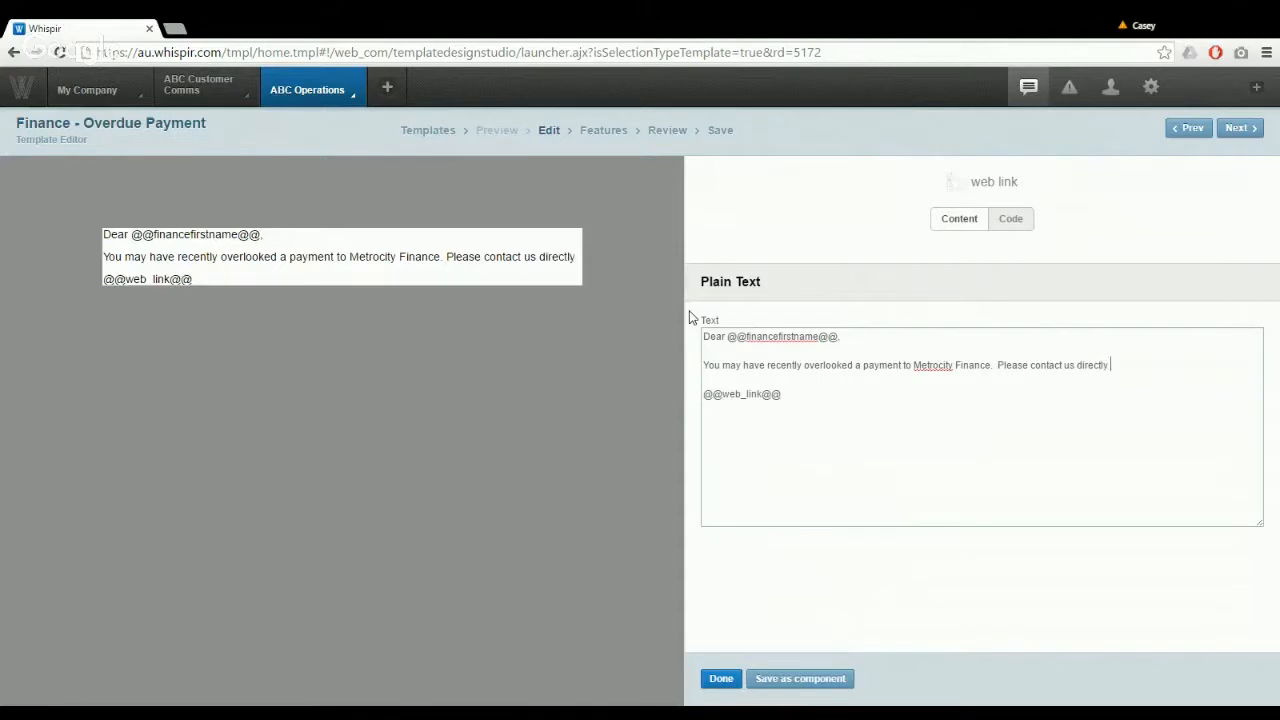
text(on 080)
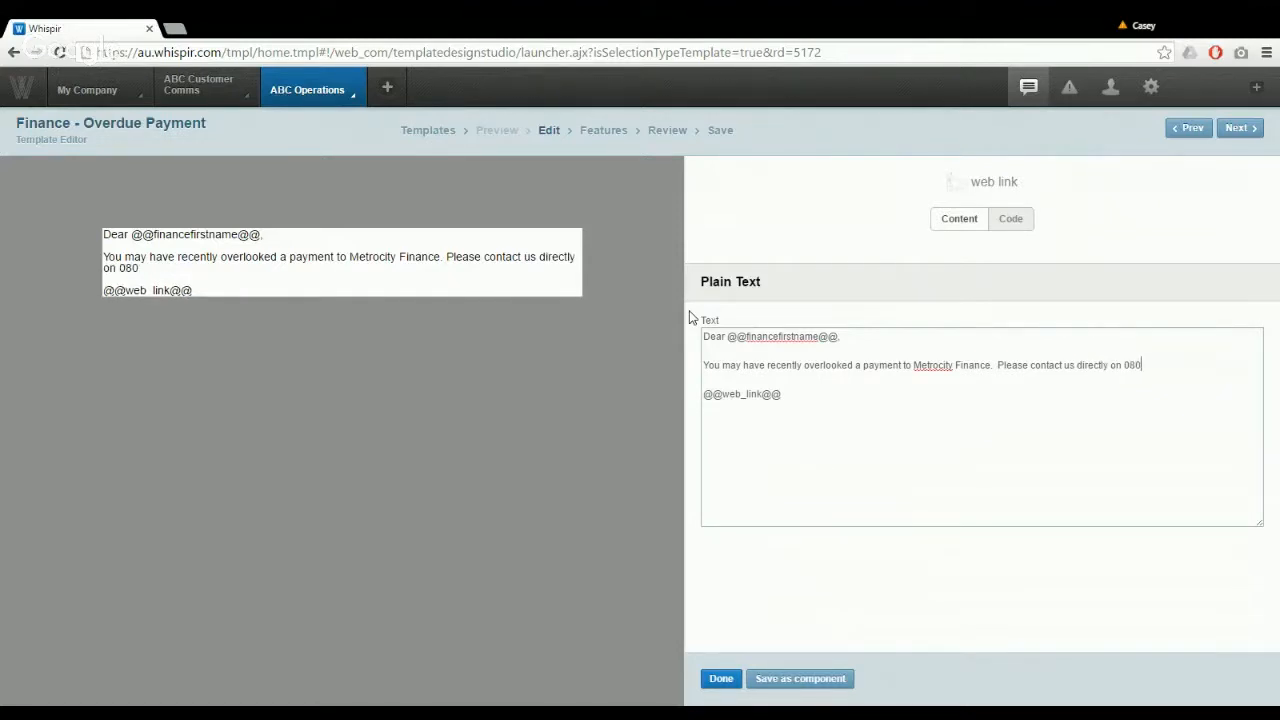
text(05551234 or click)
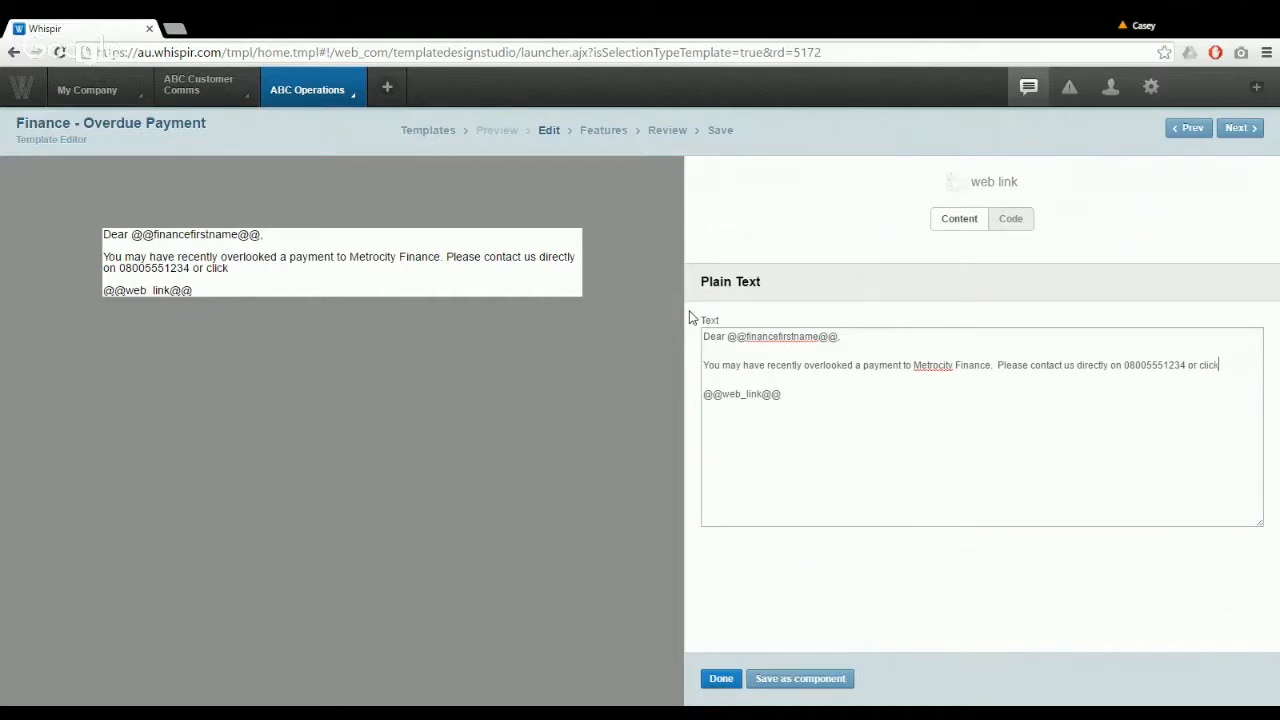
text( the below to resp)
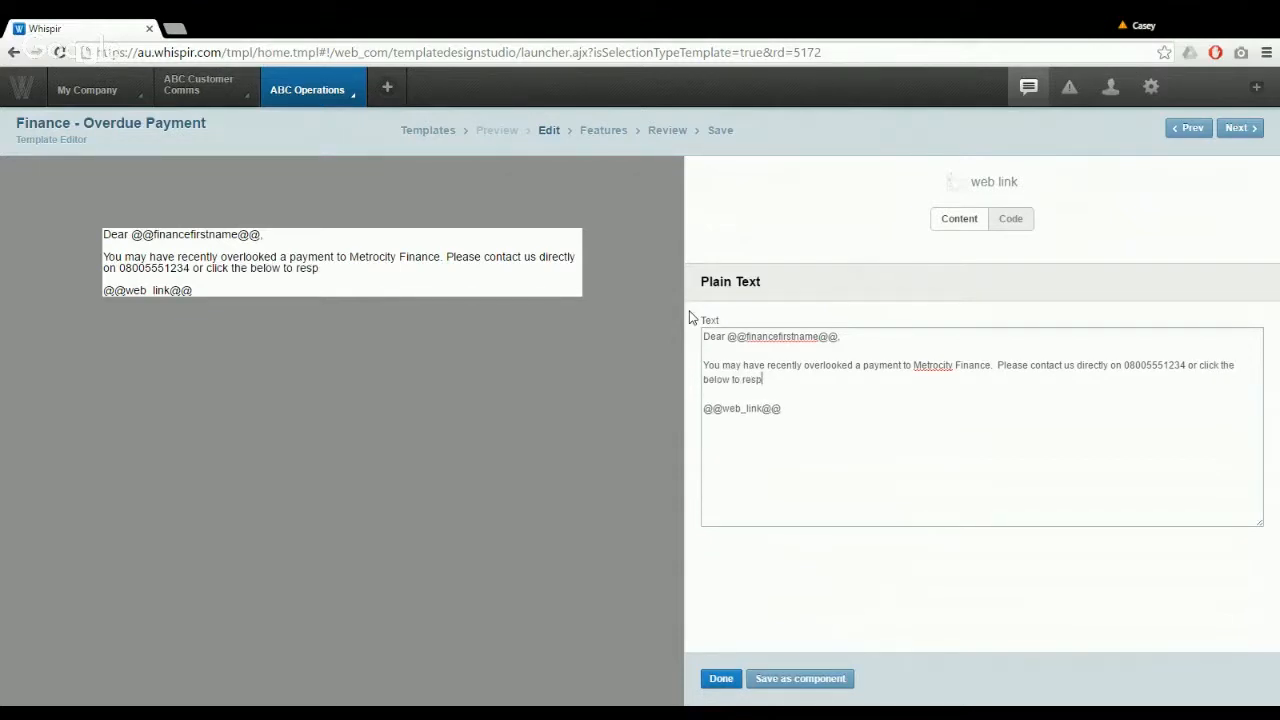
text(nd to our collections team.)
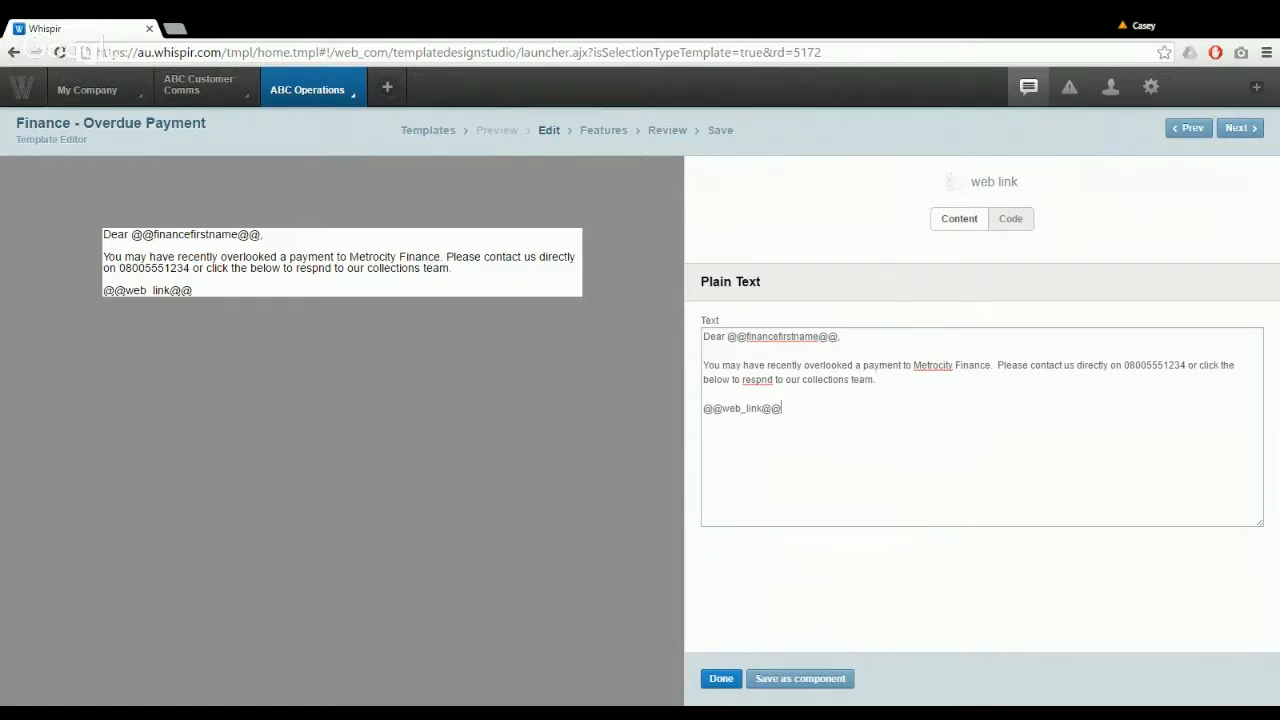
click(762, 379)
text(o)
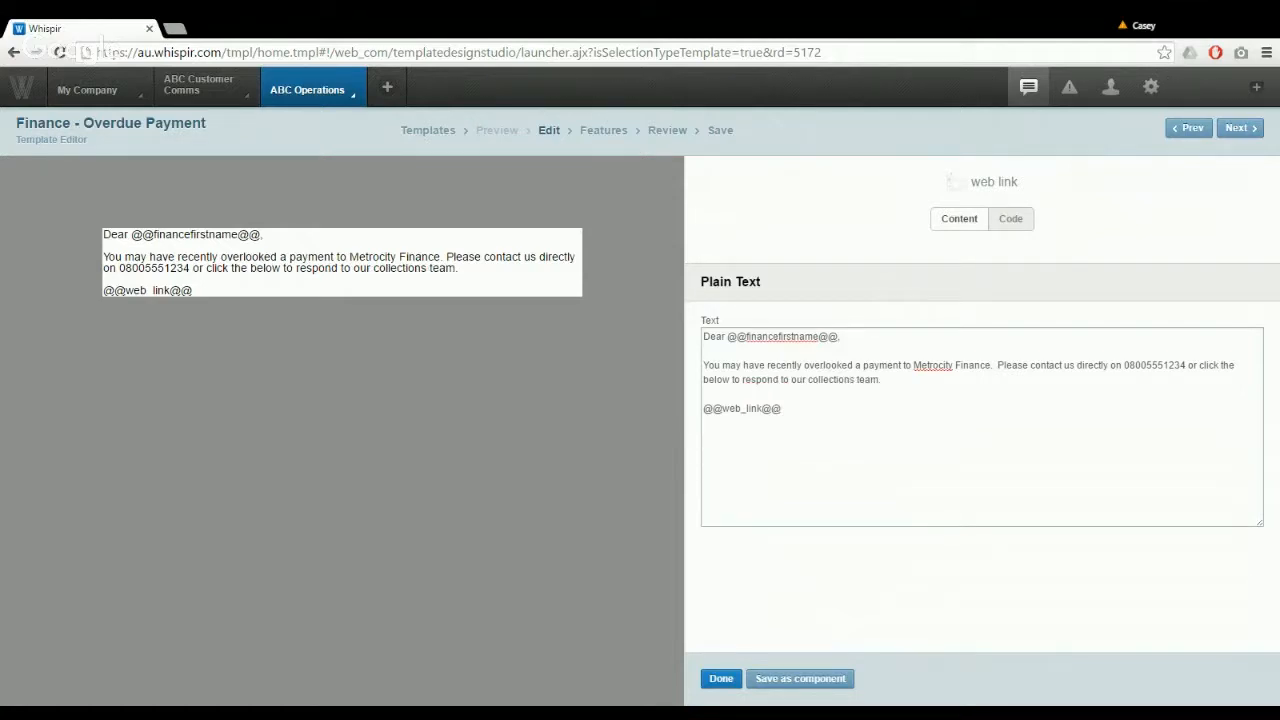
click(722, 679)
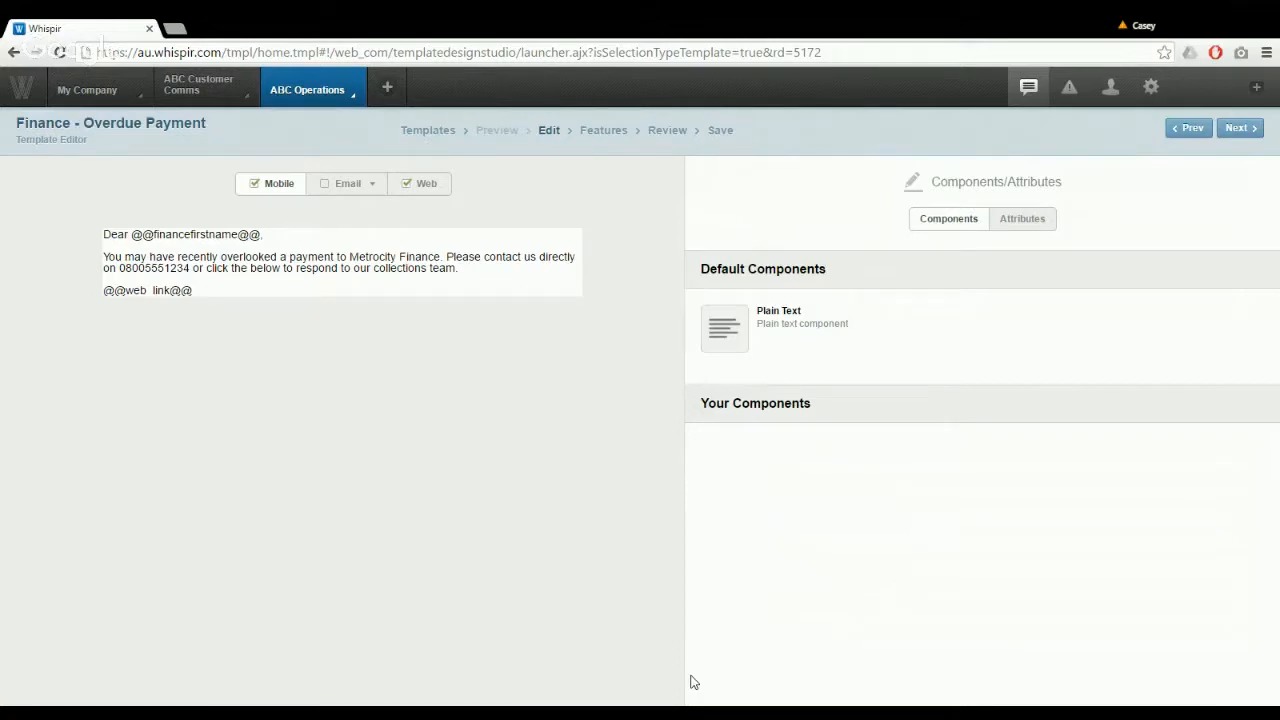
Switch to the template's web version and review its header, banner, payment notice, action text and buttons
click(443, 191)
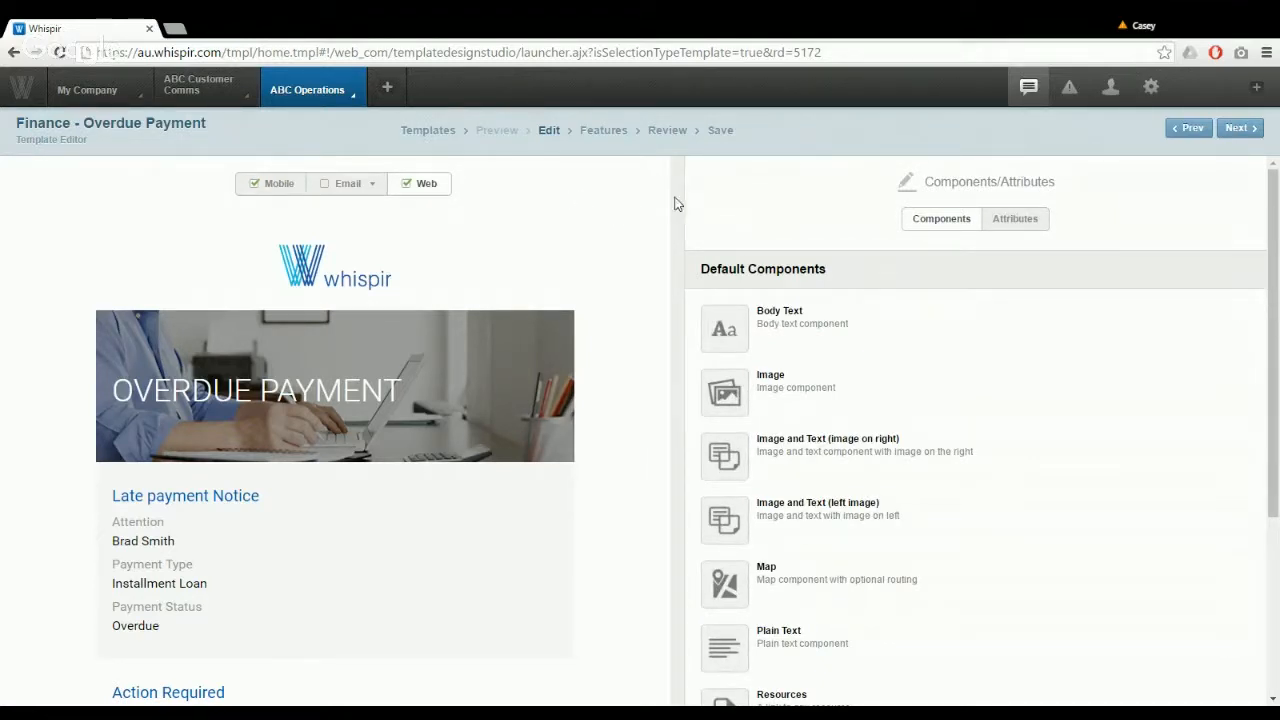
scroll(631, 361, down, 2)
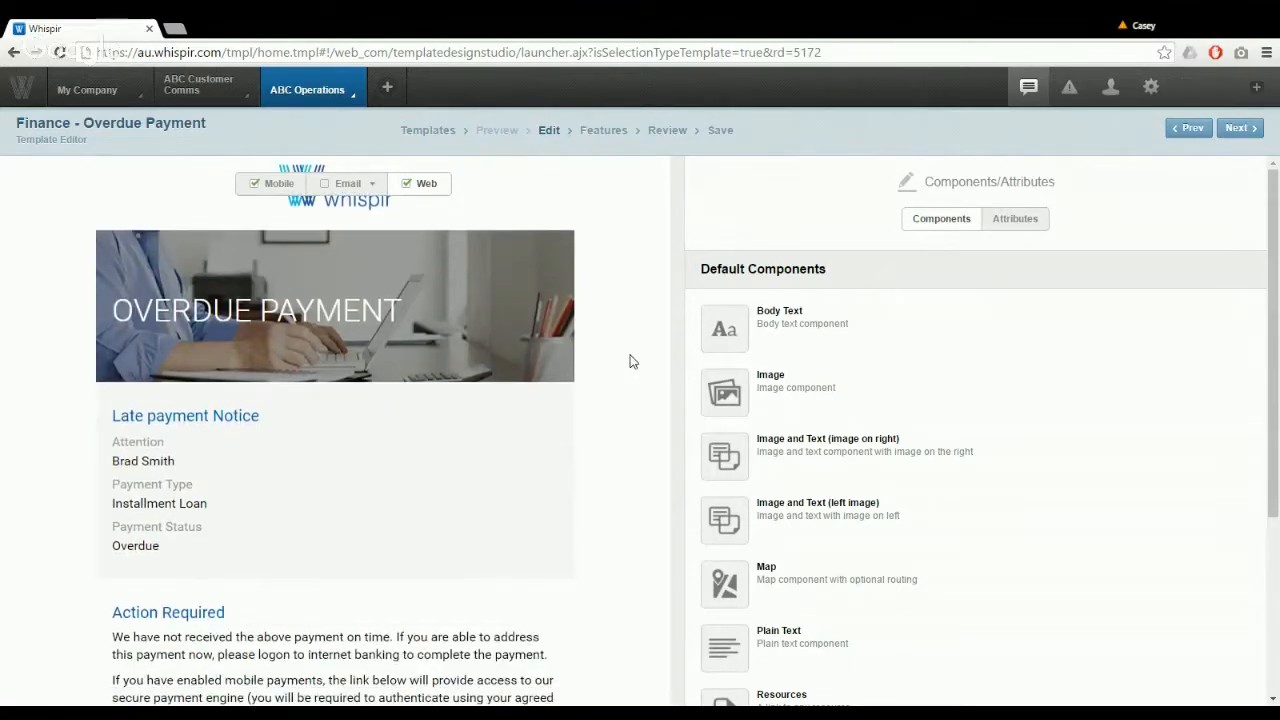
scroll(629, 357, down, 2)
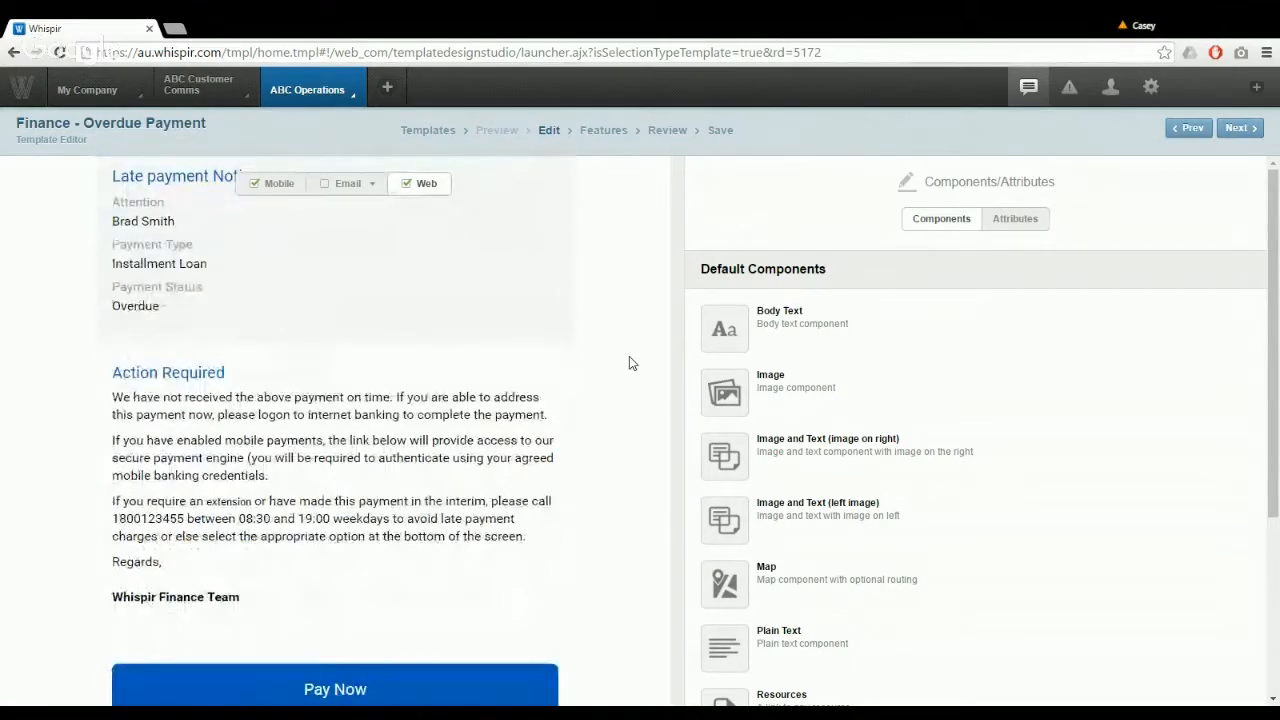
scroll(629, 358, down, 1)
scroll(629, 366, up, 2)
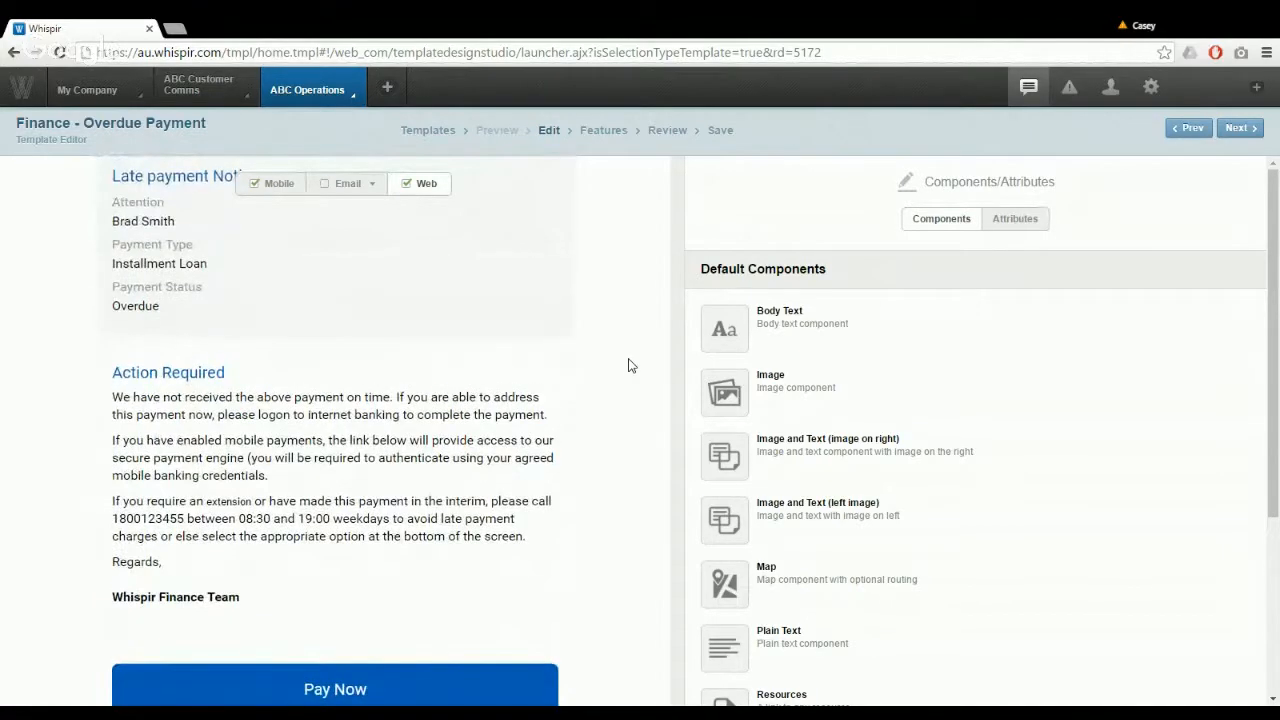
scroll(628, 366, up, 1)
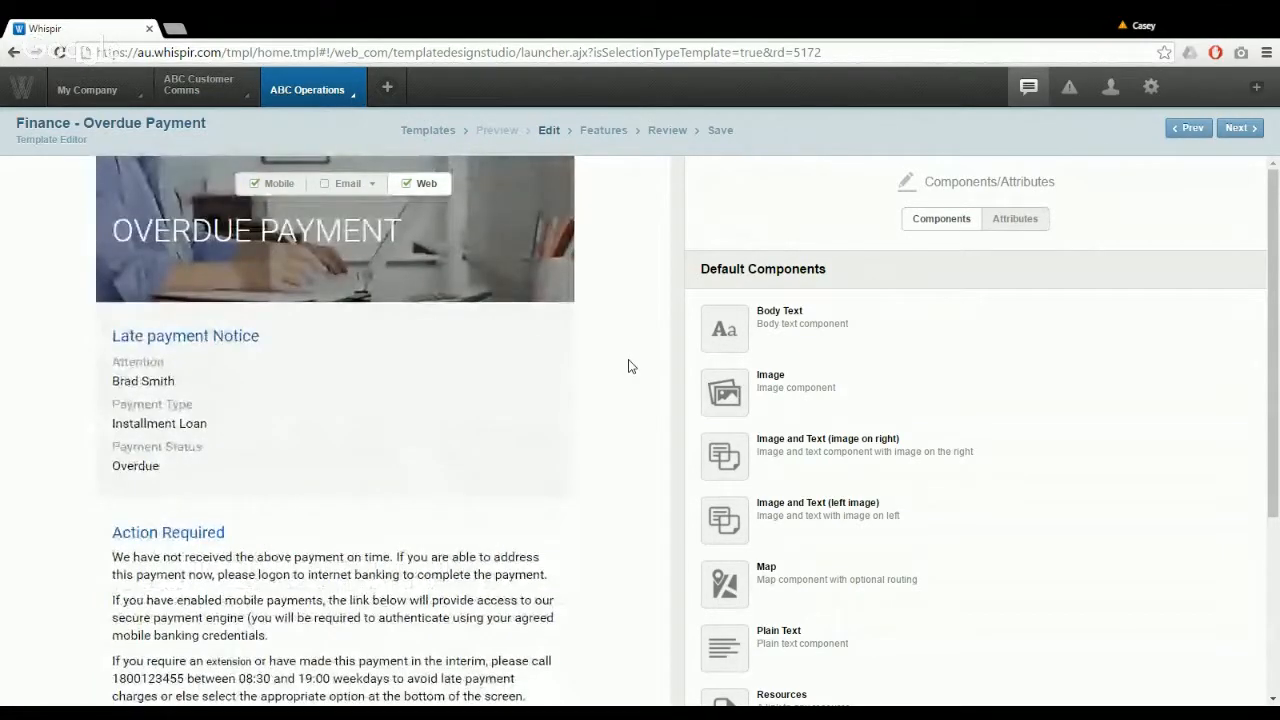
scroll(628, 366, up, 2)
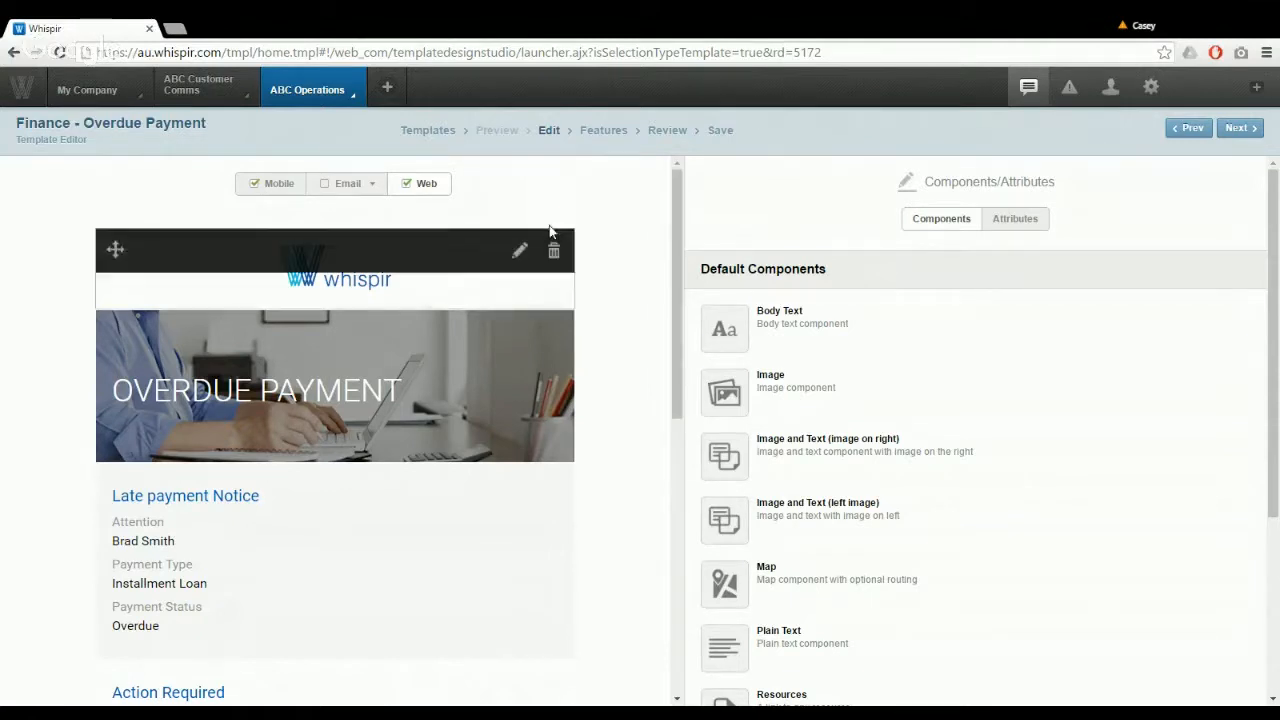
mouse_move(463, 332)
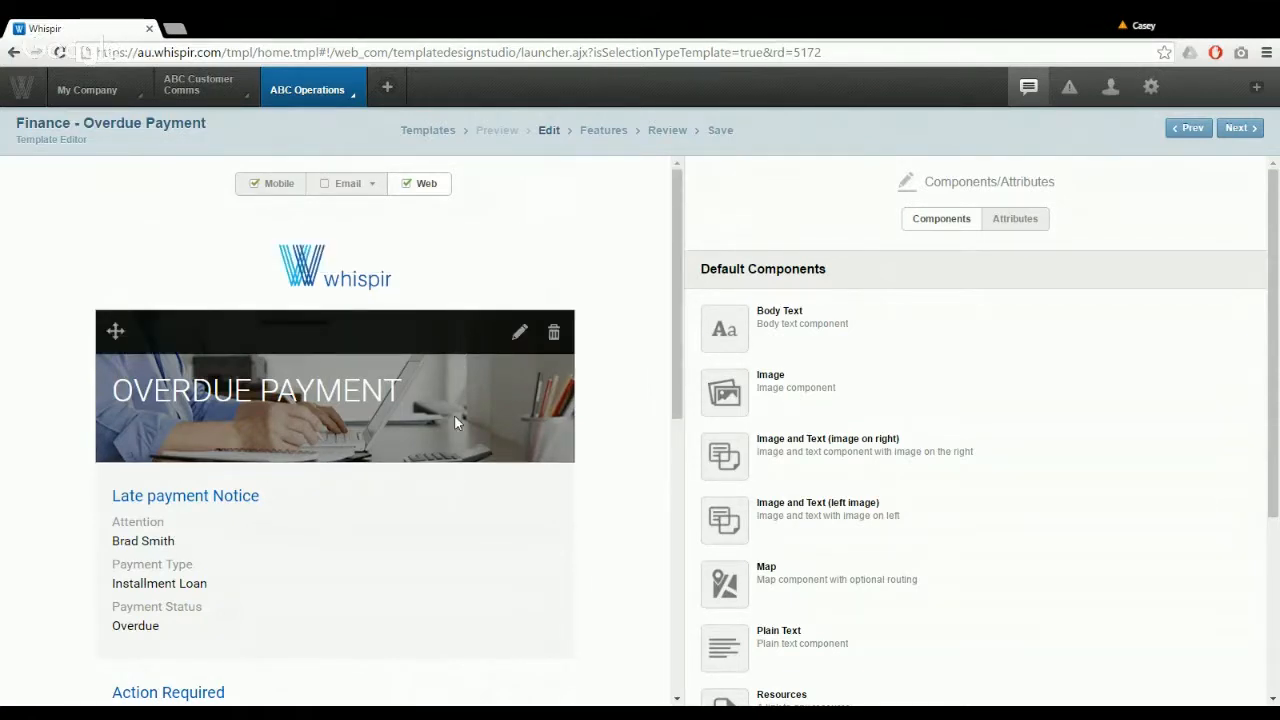
mouse_move(456, 494)
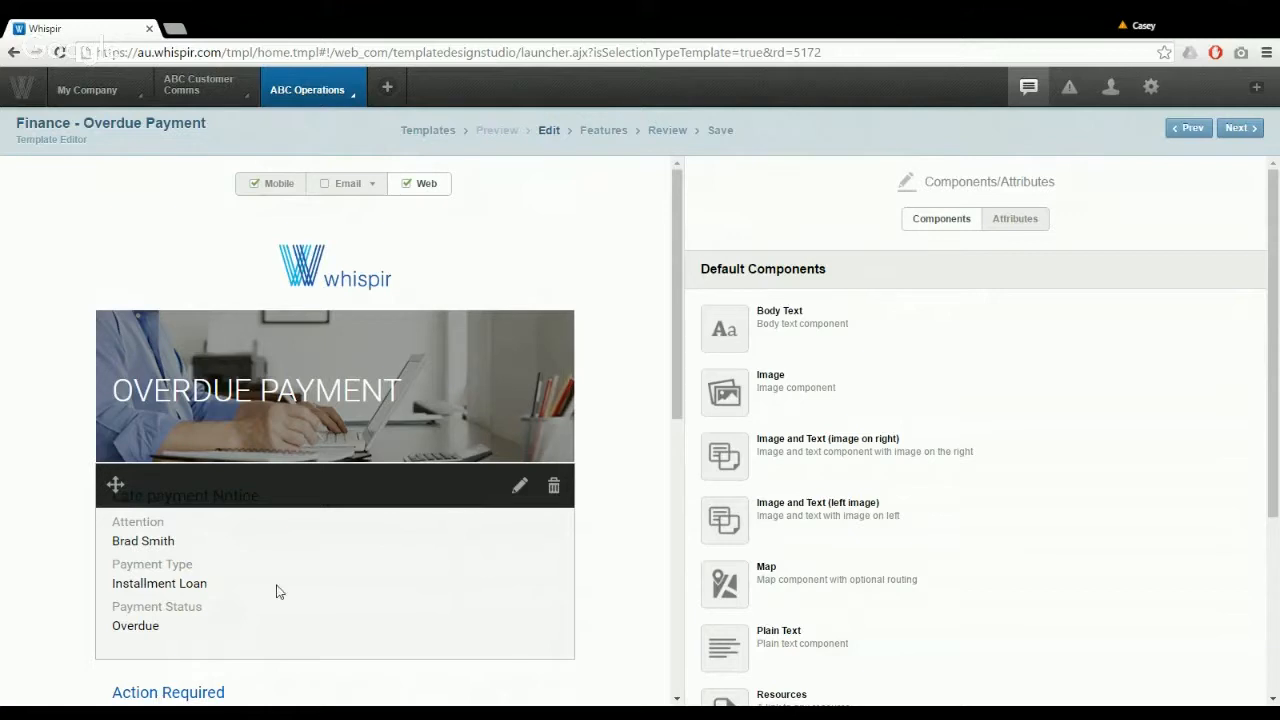
drag(116, 492, 118, 486)
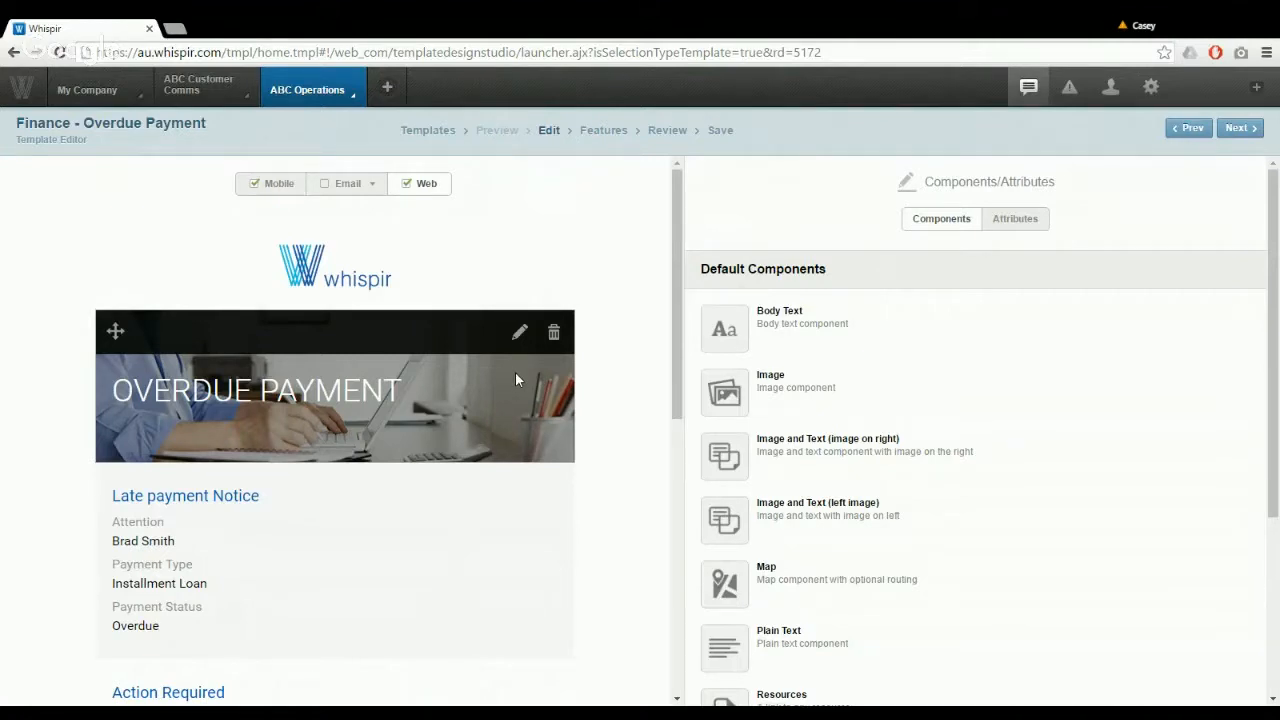
Delete the web version's OVERDUE PAYMENT banner, the footer's copyright logo block and the social media icon row
click(555, 335)
click(487, 423)
drag(680, 282, 680, 518)
click(554, 551)
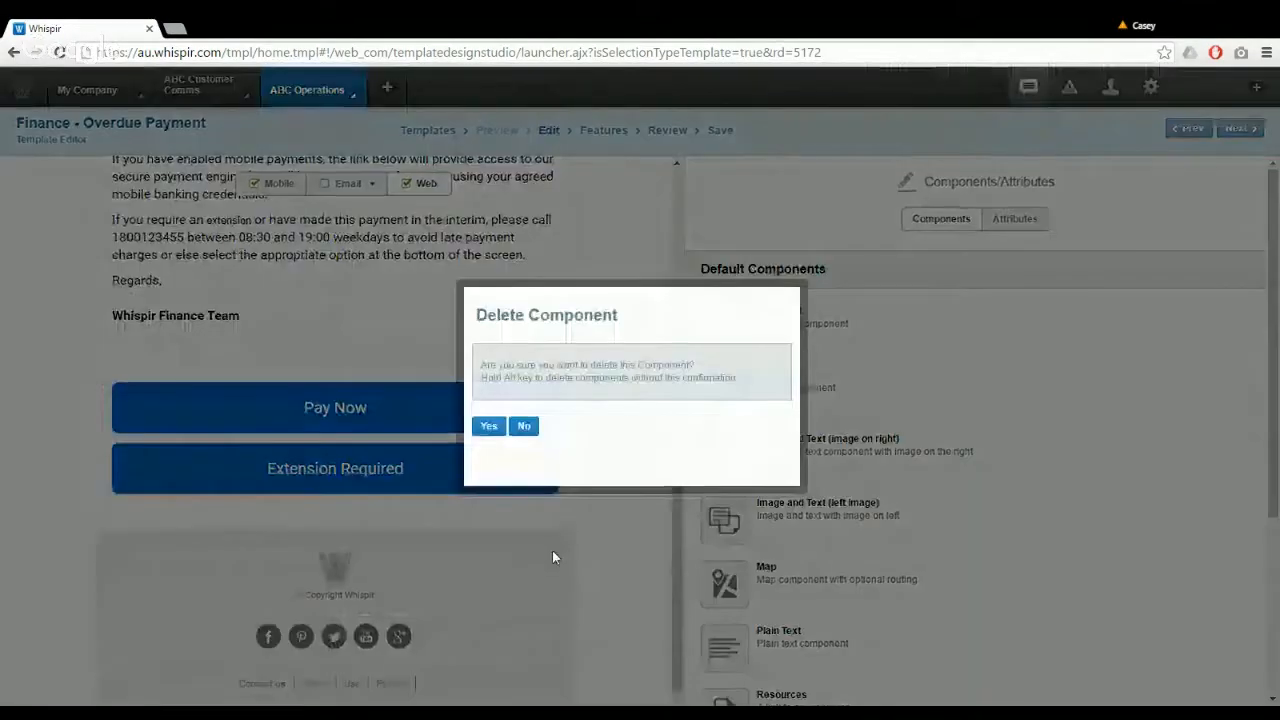
click(488, 425)
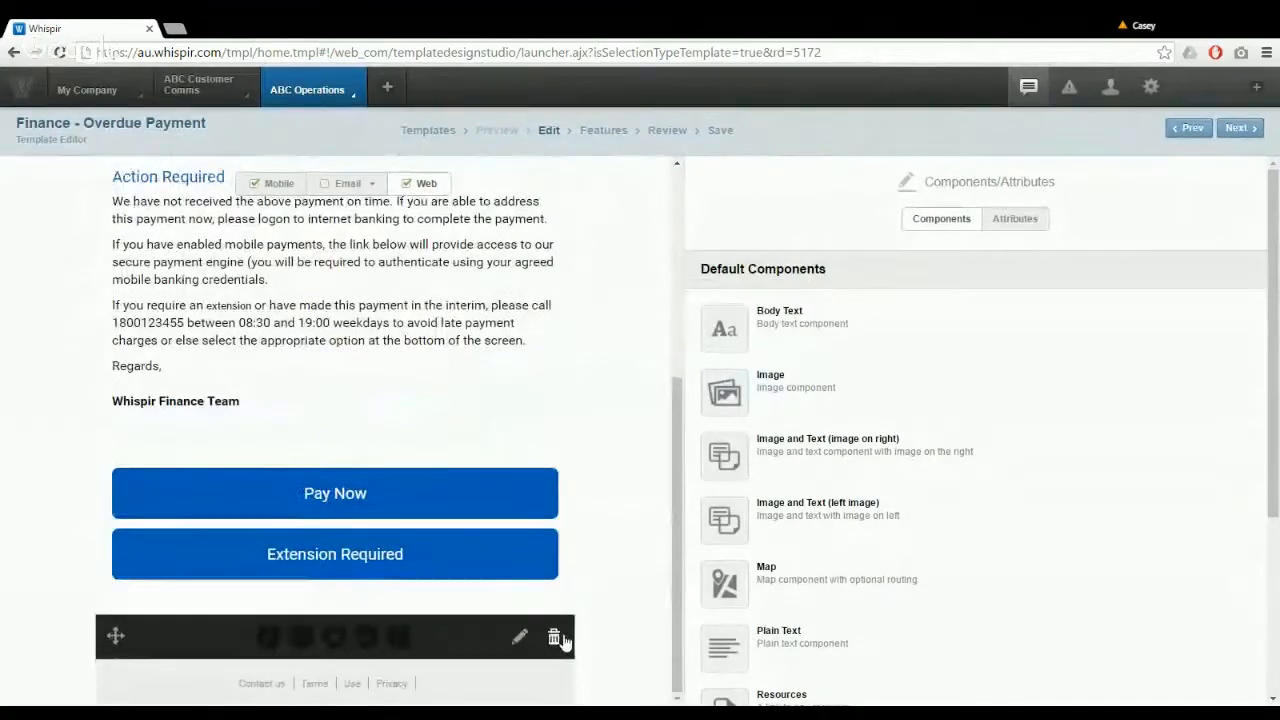
click(558, 637)
click(488, 426)
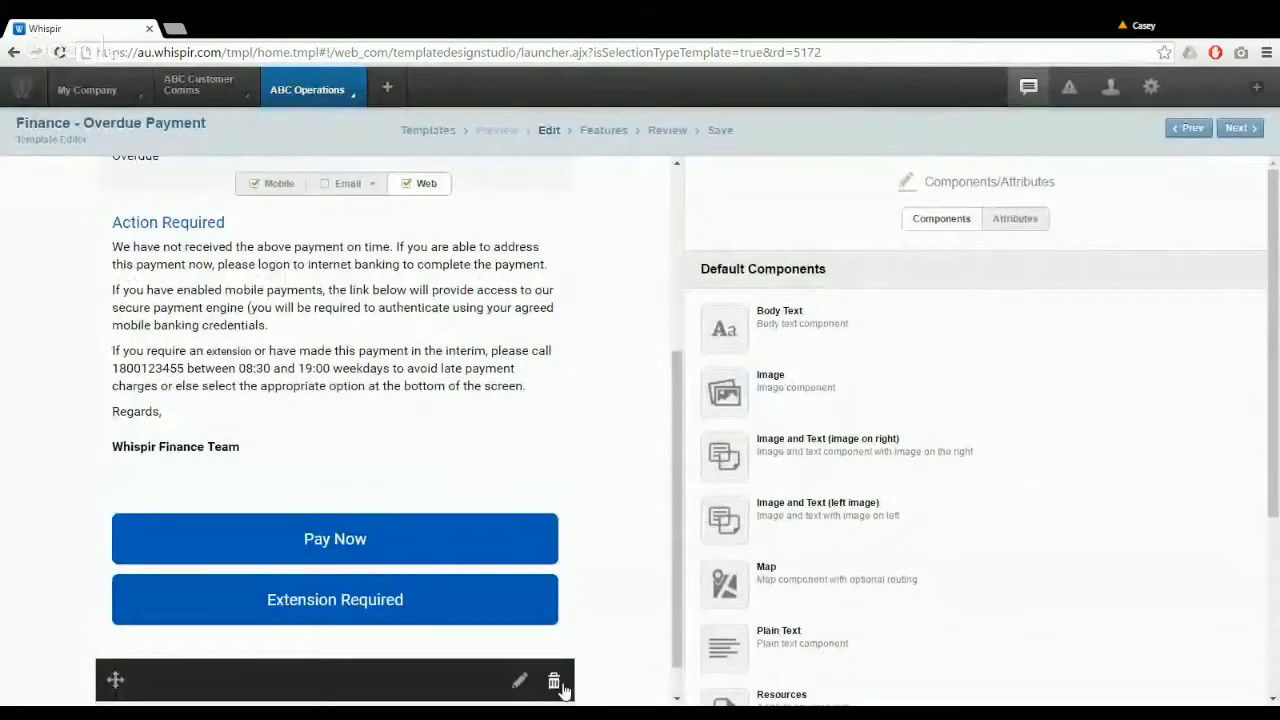
click(558, 680)
click(488, 428)
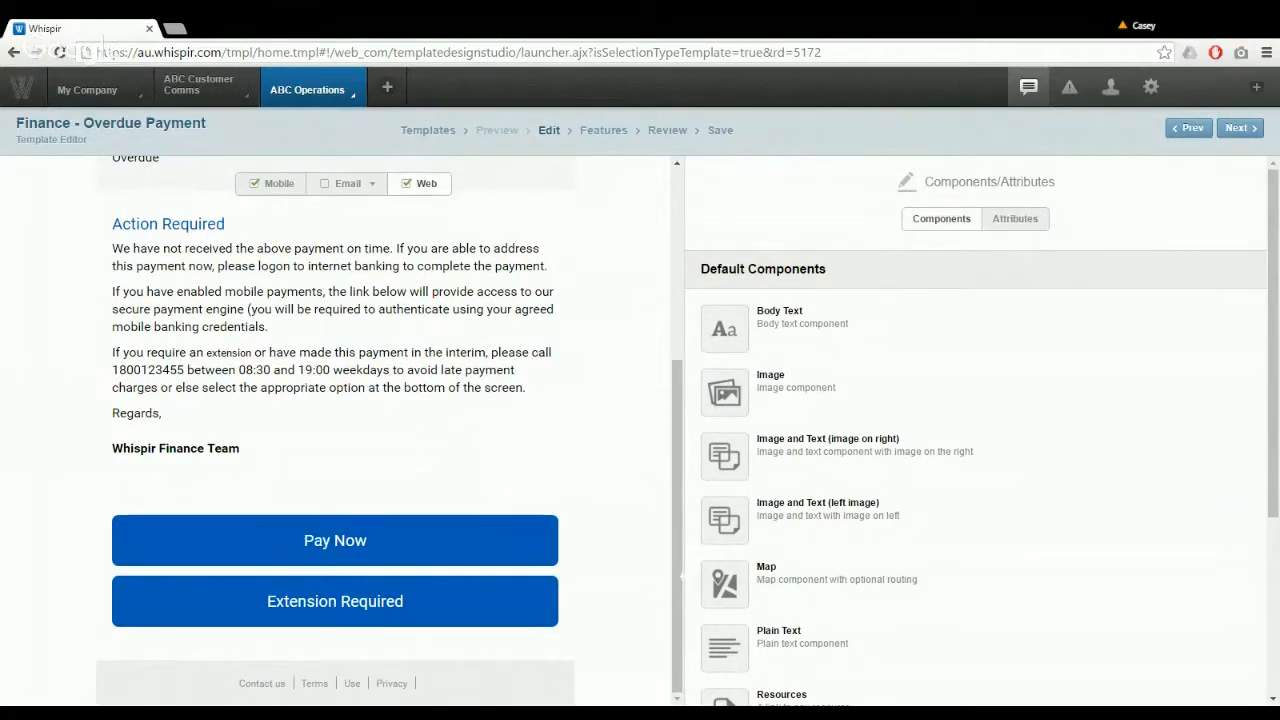
Replace the Whispir logo in the web header by uploading the image Metrocity Finance 3-pillar.png
drag(674, 544, 660, 310)
mouse_move(380, 280)
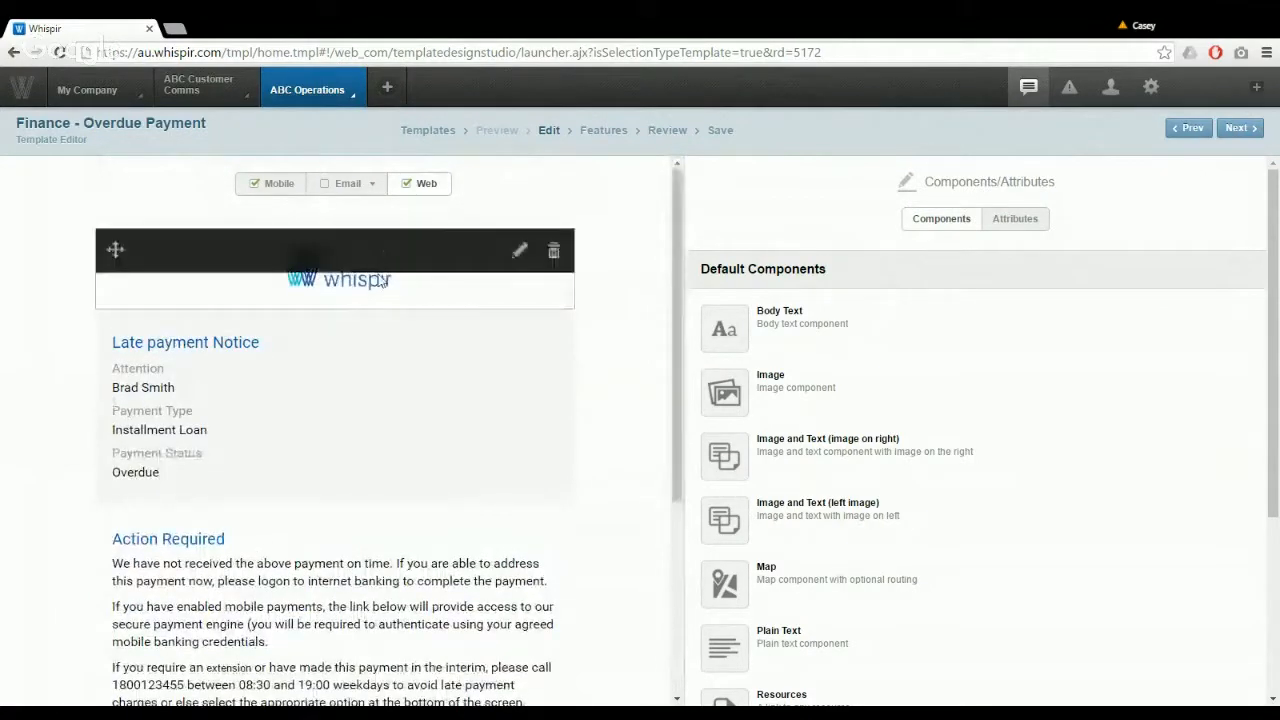
click(445, 290)
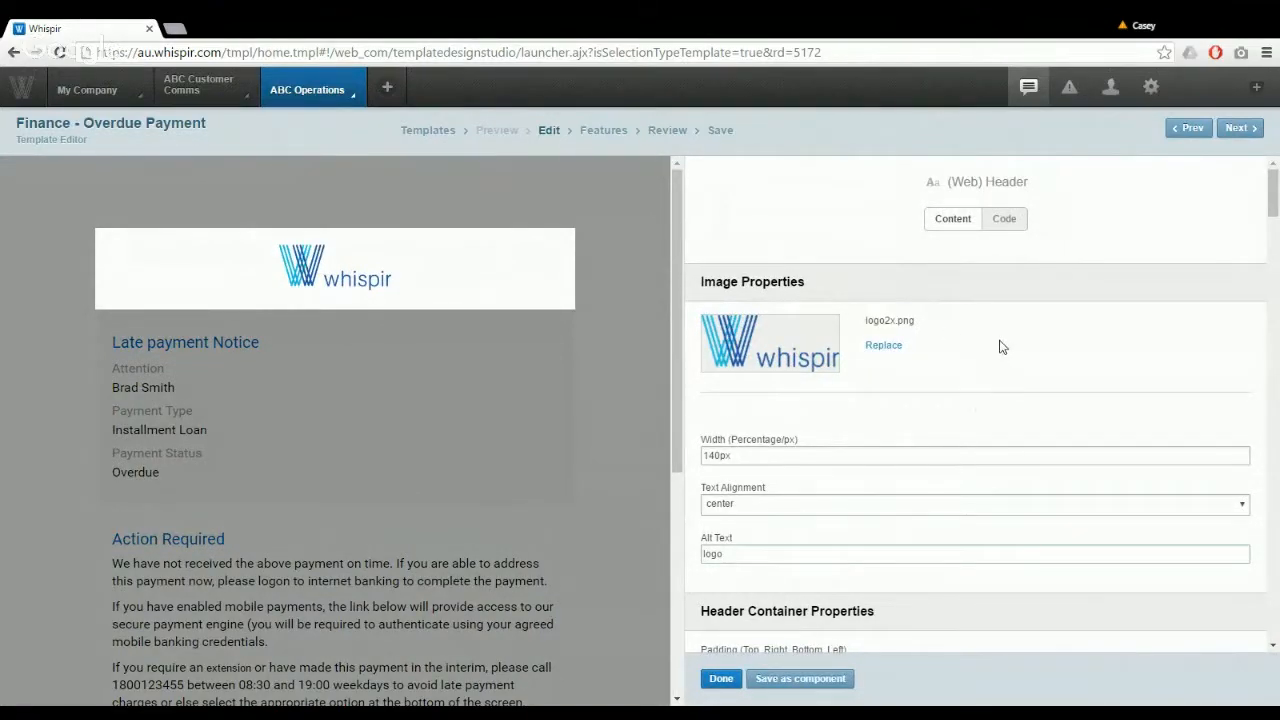
click(884, 346)
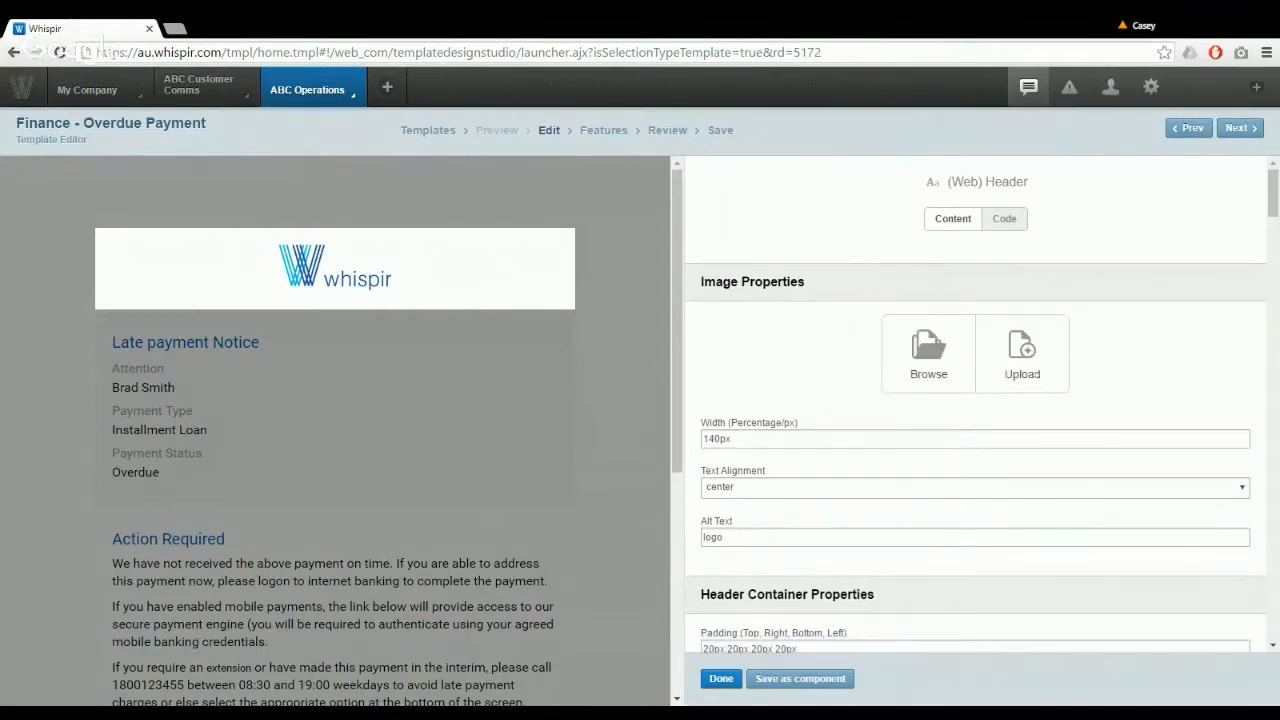
click(1022, 357)
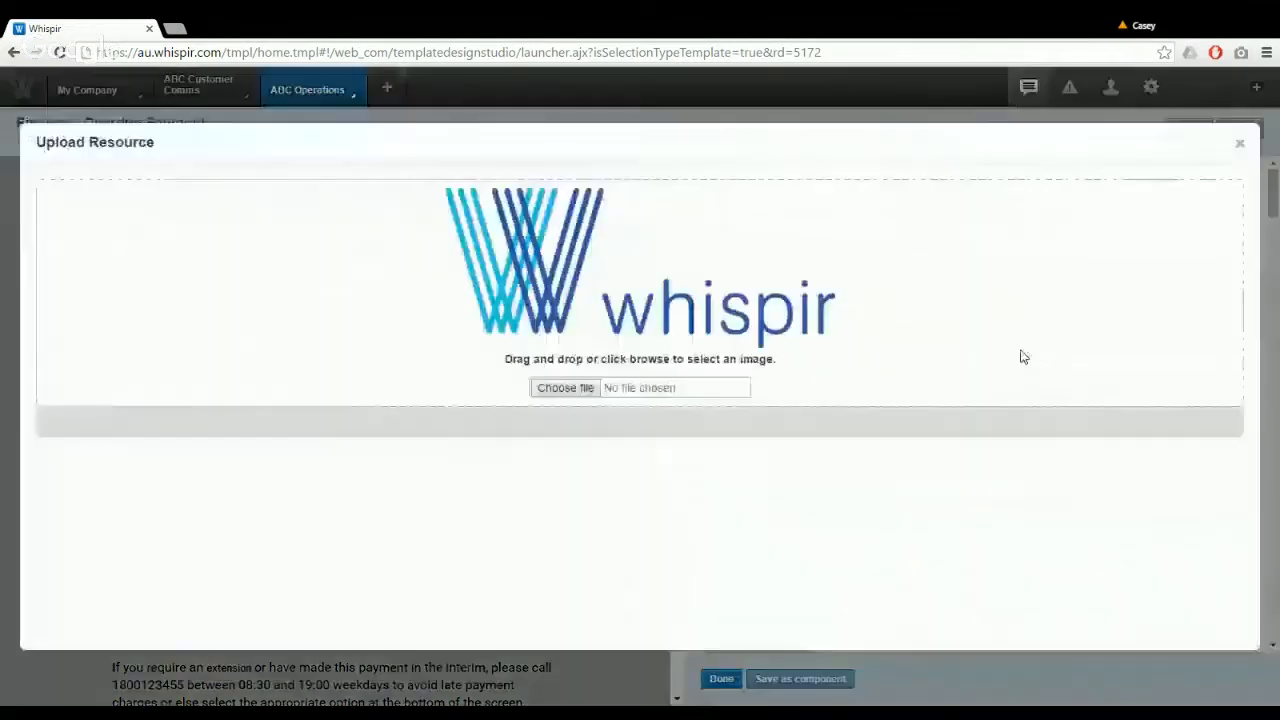
click(567, 388)
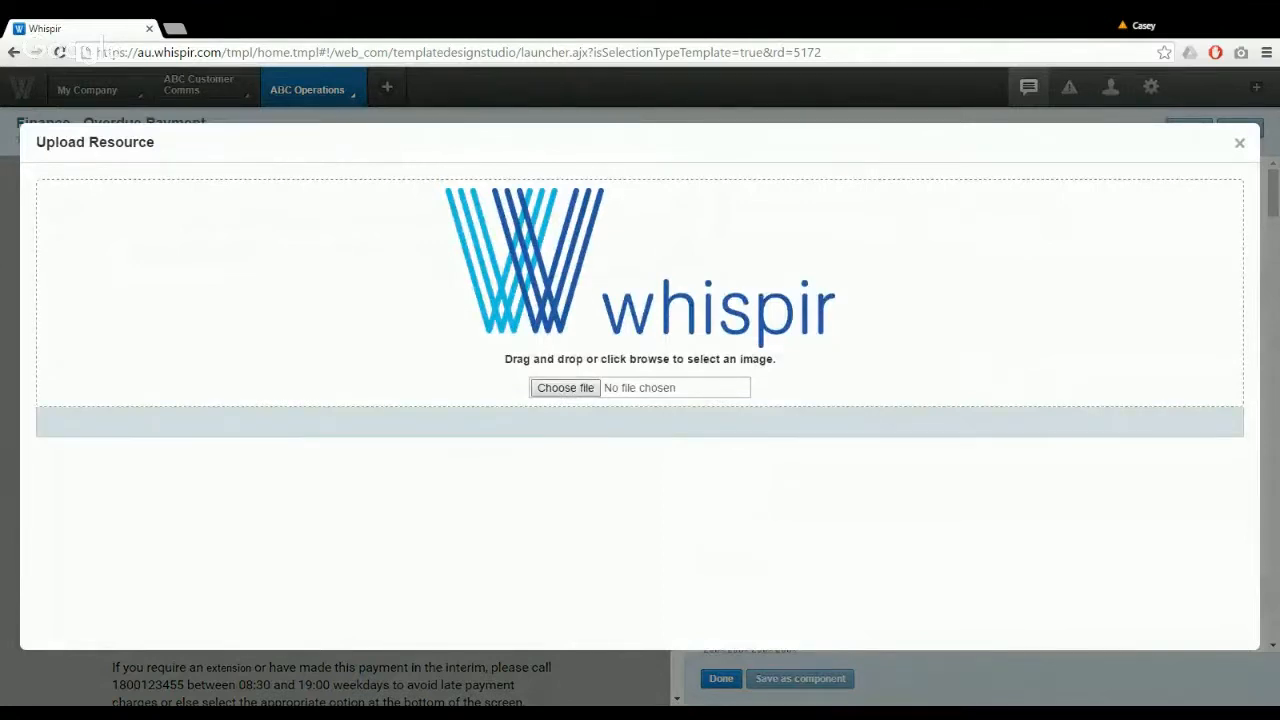
click(66, 435)
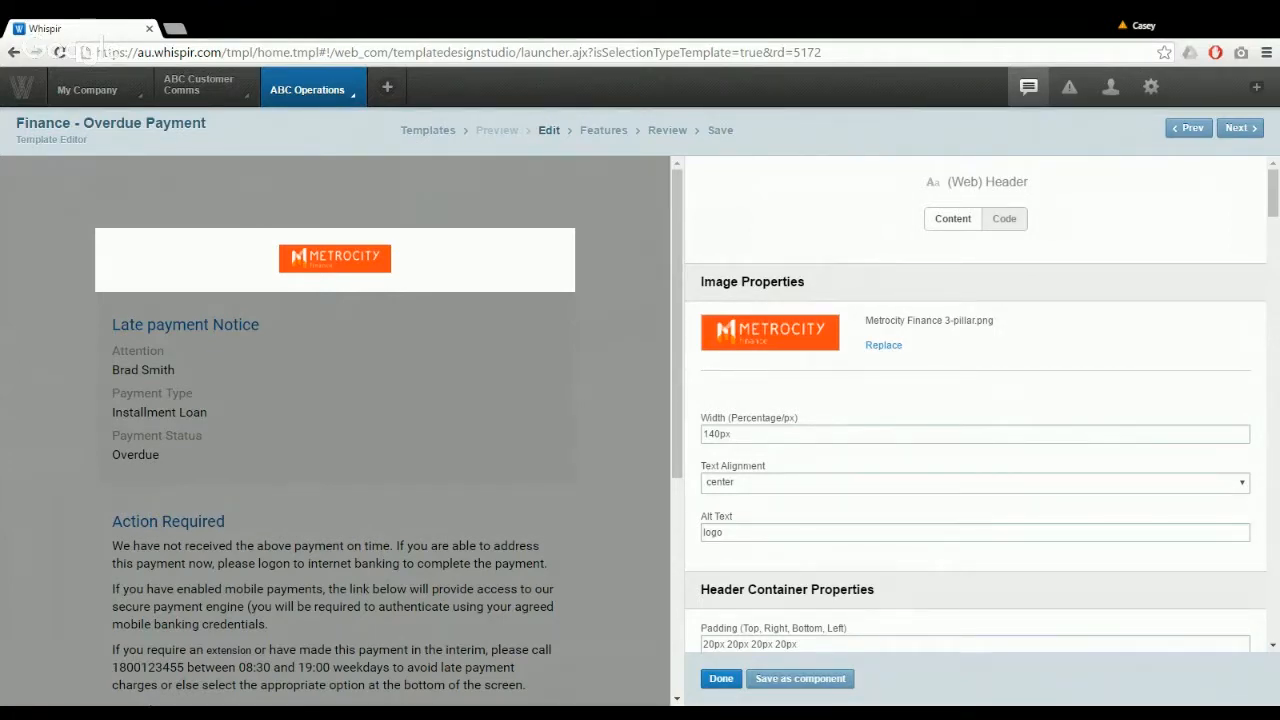
Set the header image's width to 100% and the header container's padding to 0px 0px 0px 0px, and finish editing the header
key(ctrl+a)
text(100%)
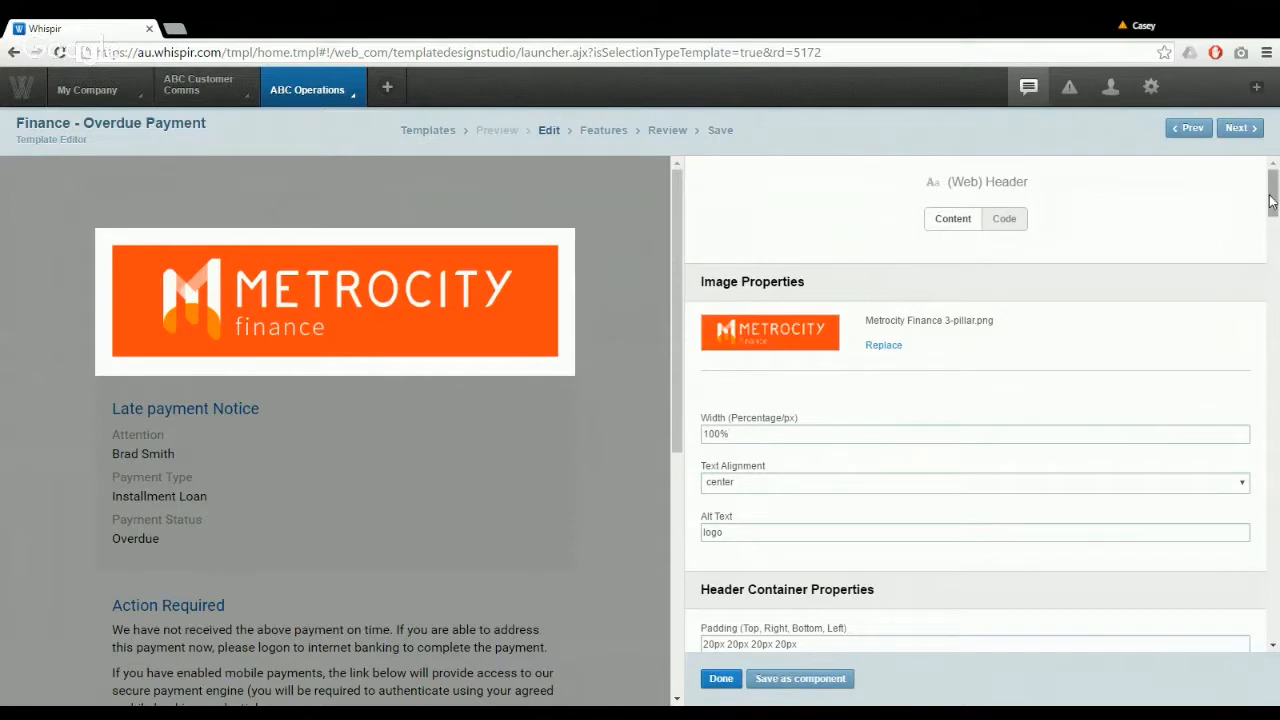
drag(1274, 192, 1275, 205)
scroll(1137, 266, down, 2)
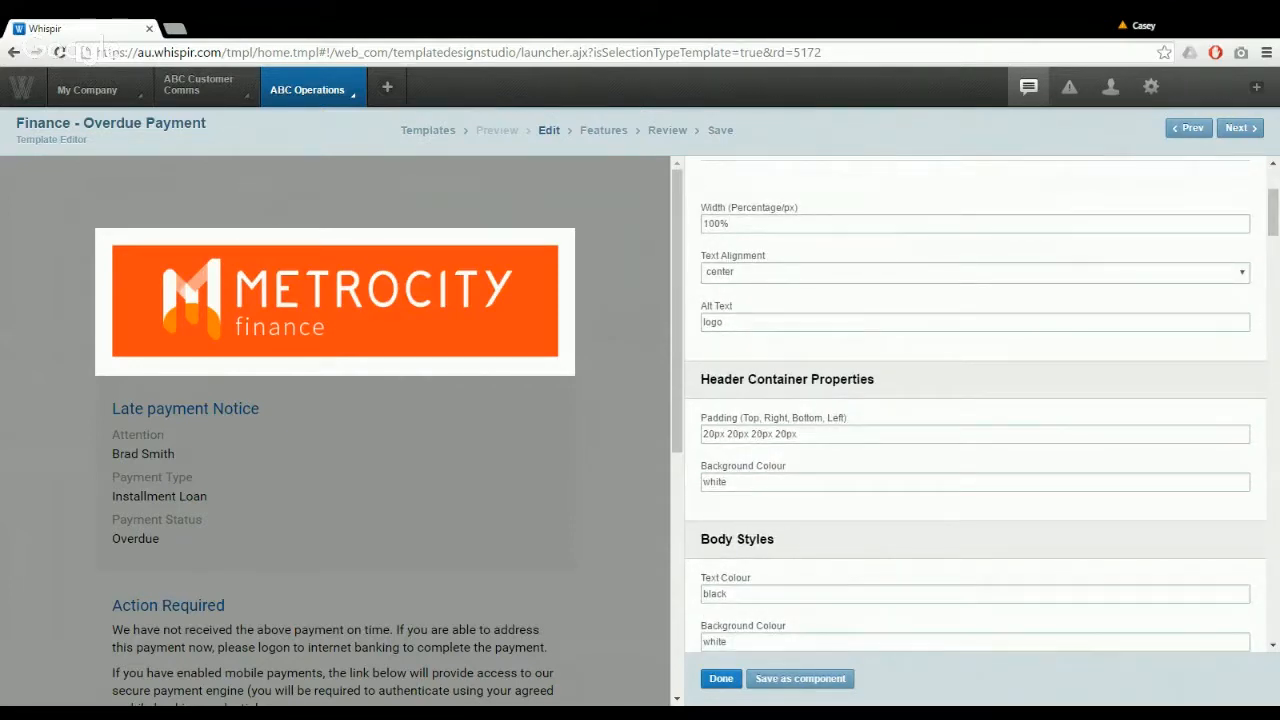
key(Delete)
key(Right)
key(Right)
key(Right)
key(Right)
key(Delete)
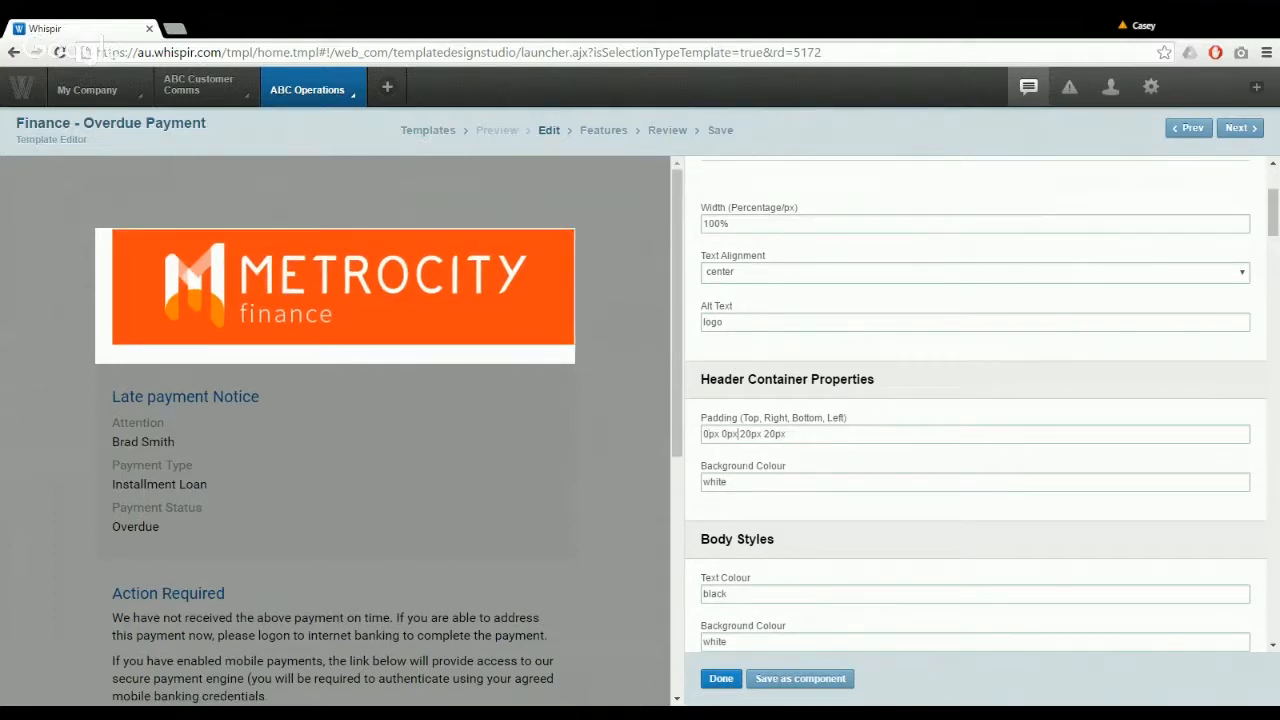
key(Delete)
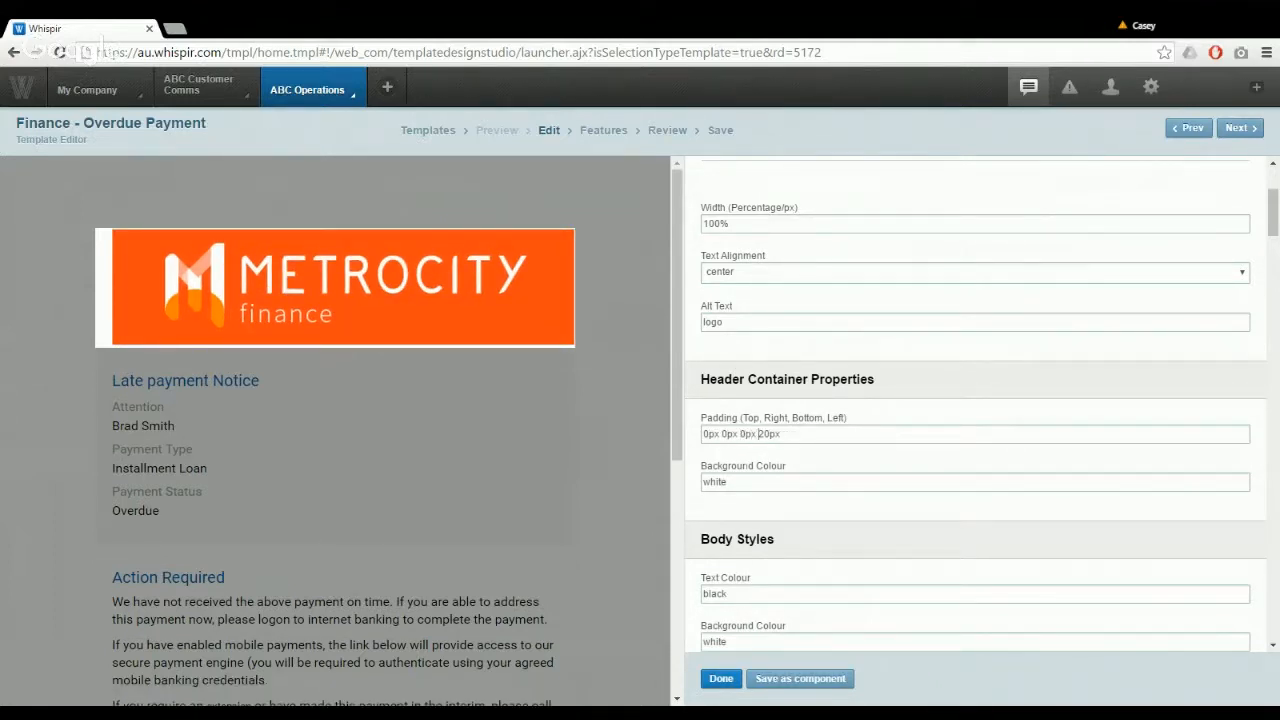
key(Delete)
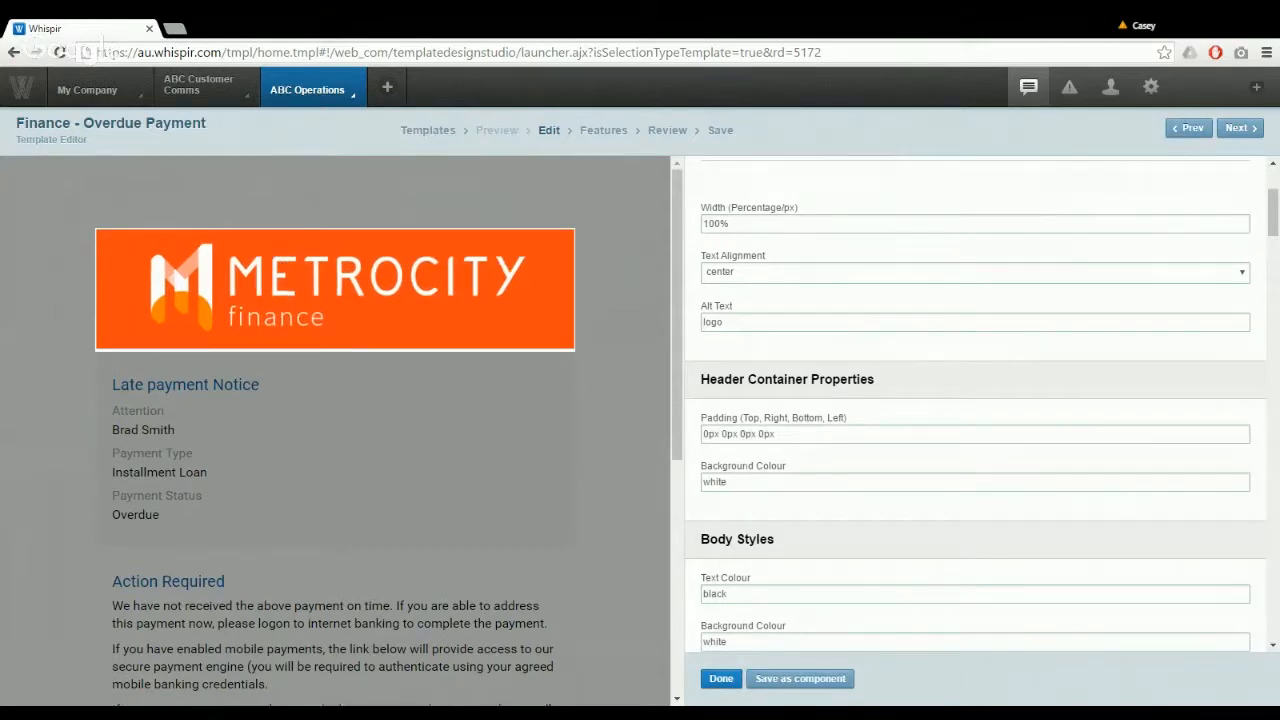
click(721, 678)
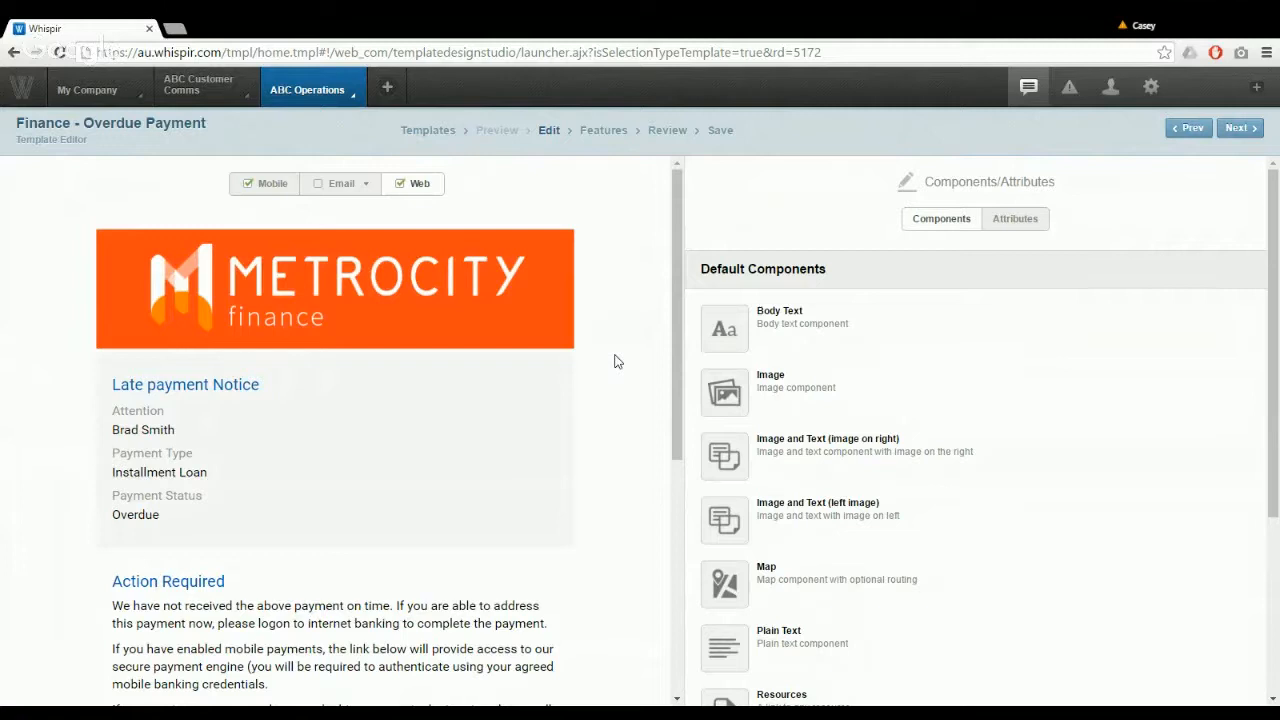
In the web header's style settings, set the main heading (H1) text colour to #FF4612
mouse_move(545, 265)
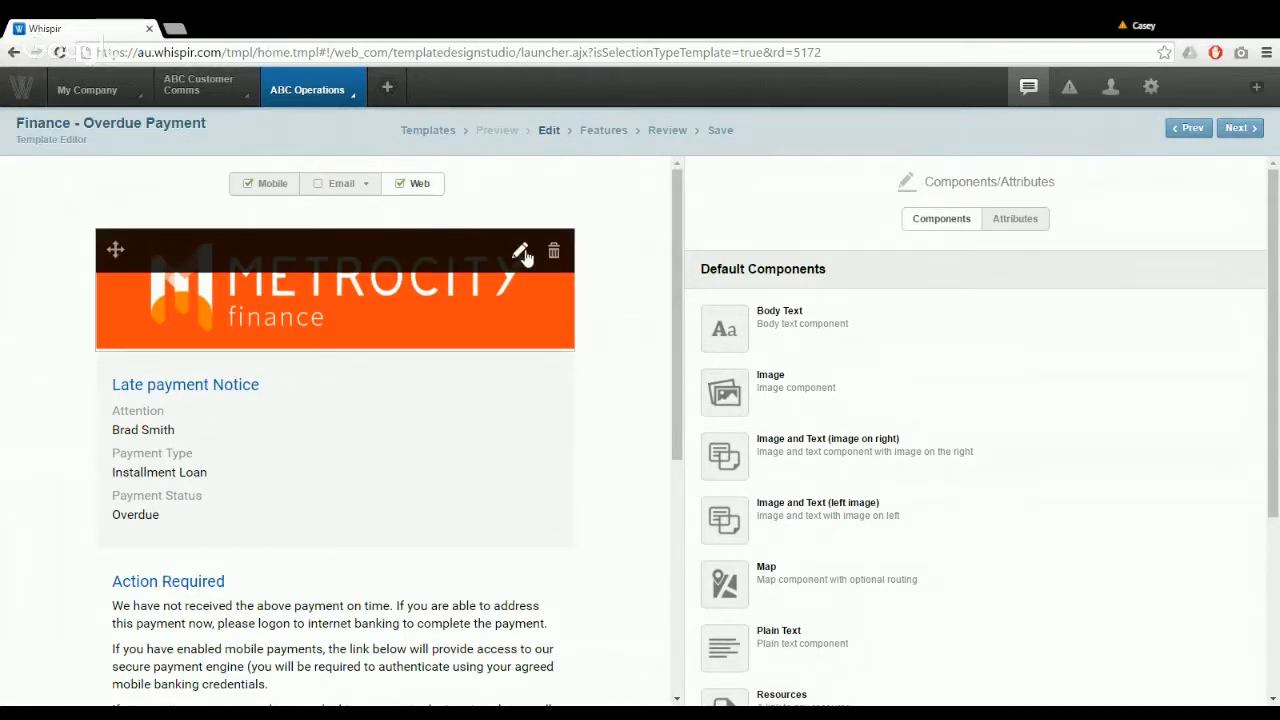
click(521, 252)
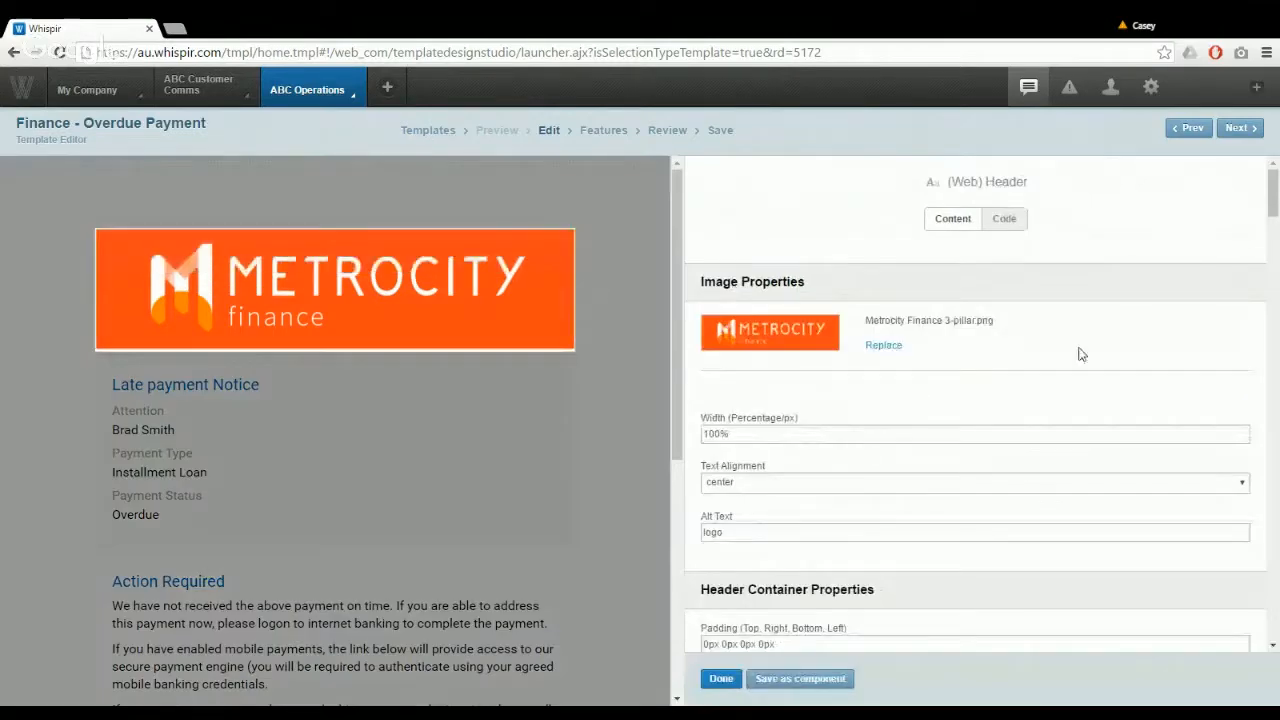
drag(1275, 200, 1277, 272)
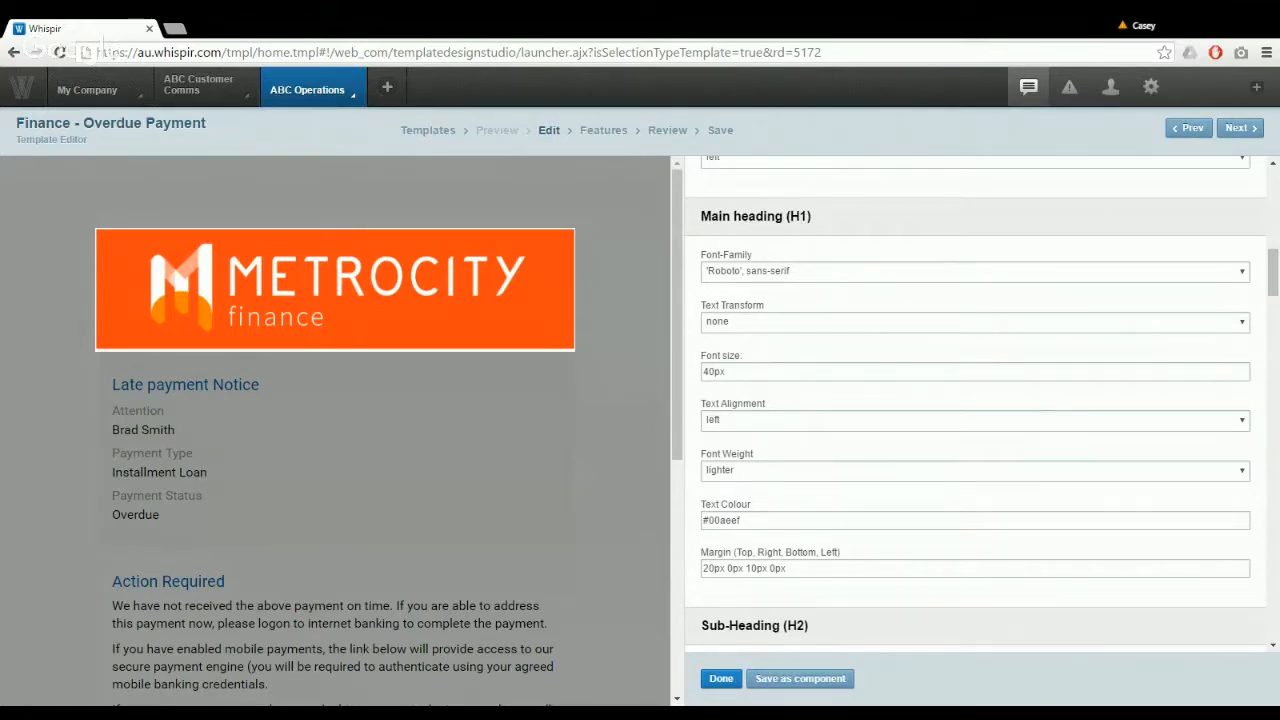
drag(707, 520, 740, 520)
text(FF4612)
Copy the H1 colour code #FF4612 and apply it as the Sub-Heading (H2) text colour
key(ctrl+a)
key(ctrl+c)
drag(1273, 278, 1275, 316)
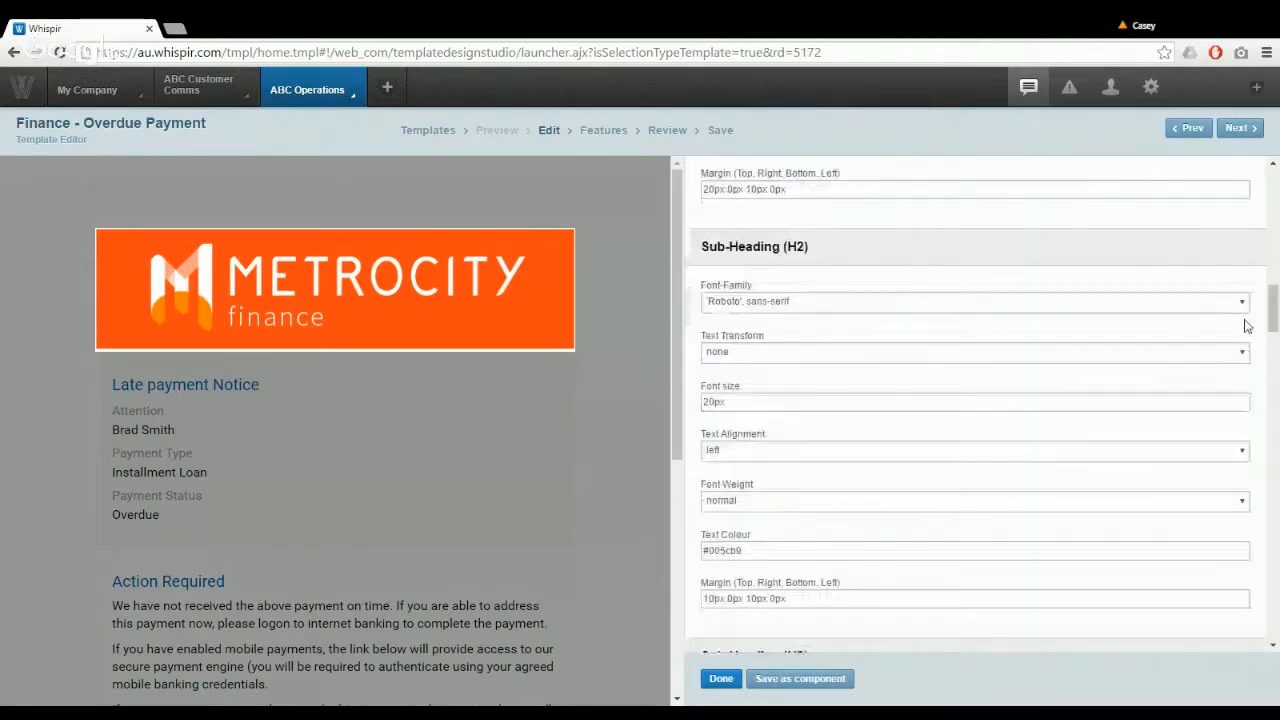
click(724, 551)
key(ctrl+a)
key(ctrl+v)
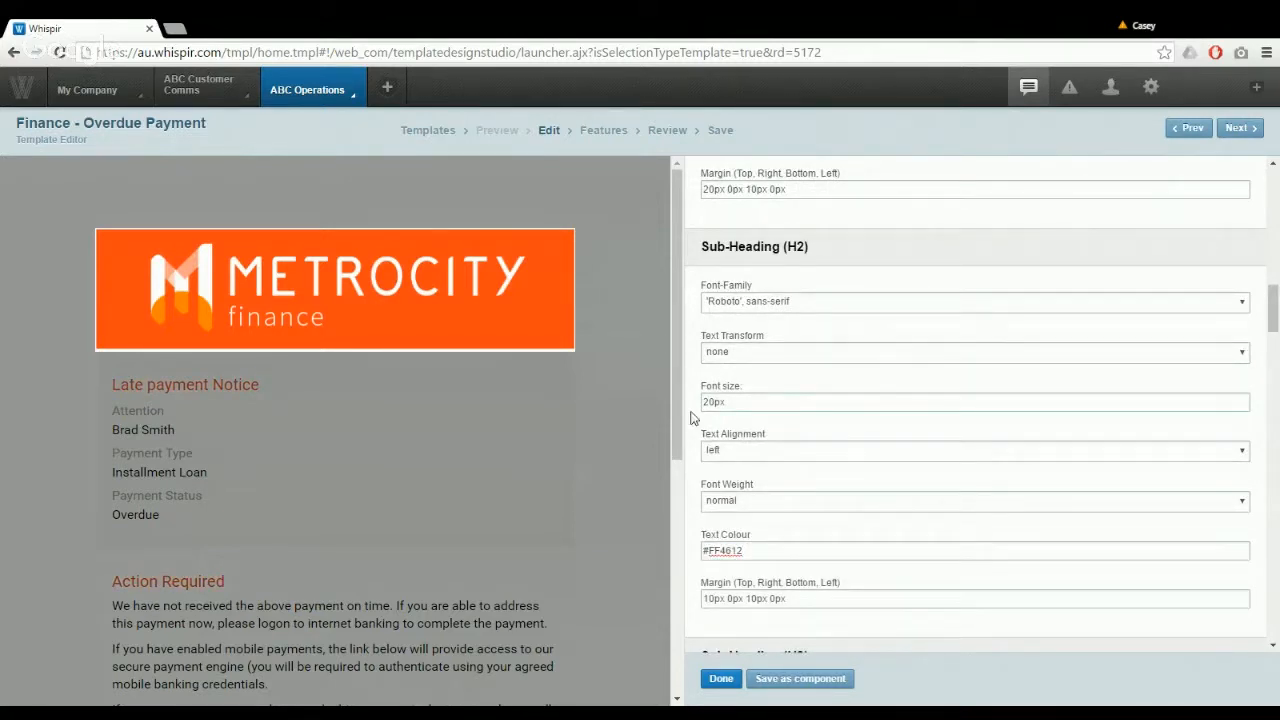
Set the Submit Button's background colour to #FF4612 and finish editing the header component
scroll(678, 420, down, 4)
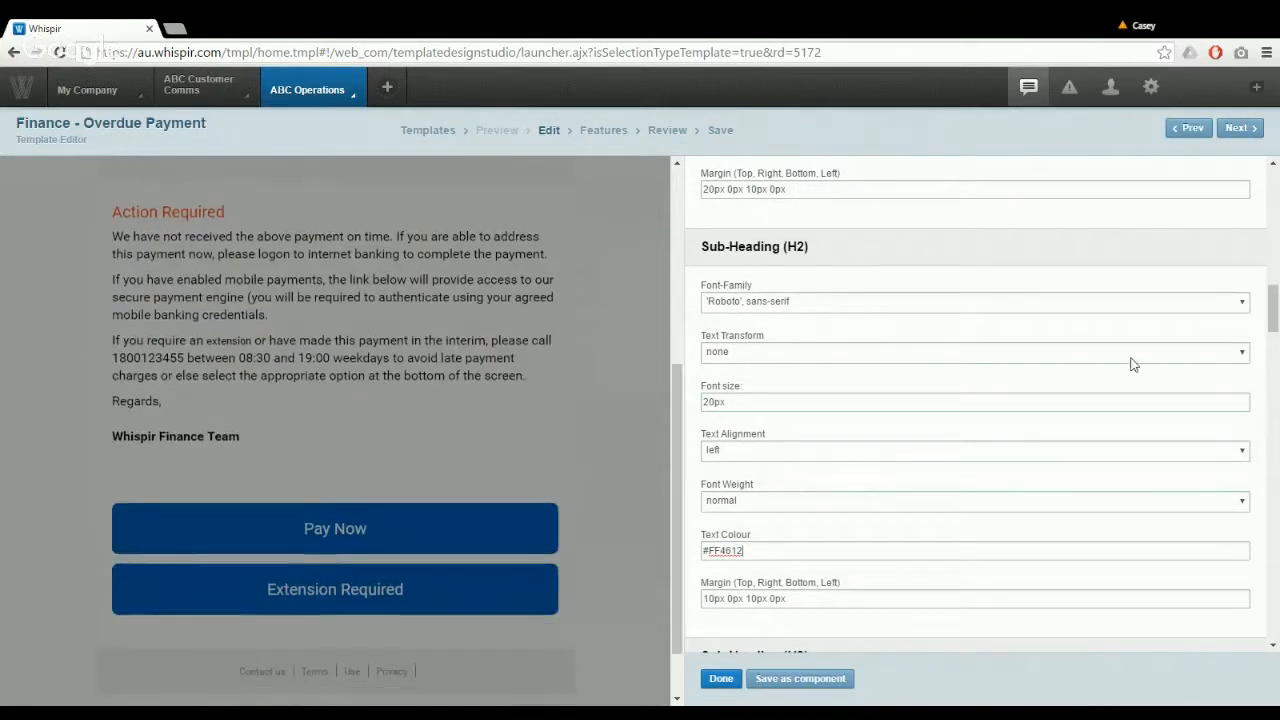
drag(1273, 308, 1272, 414)
drag(752, 630, 690, 638)
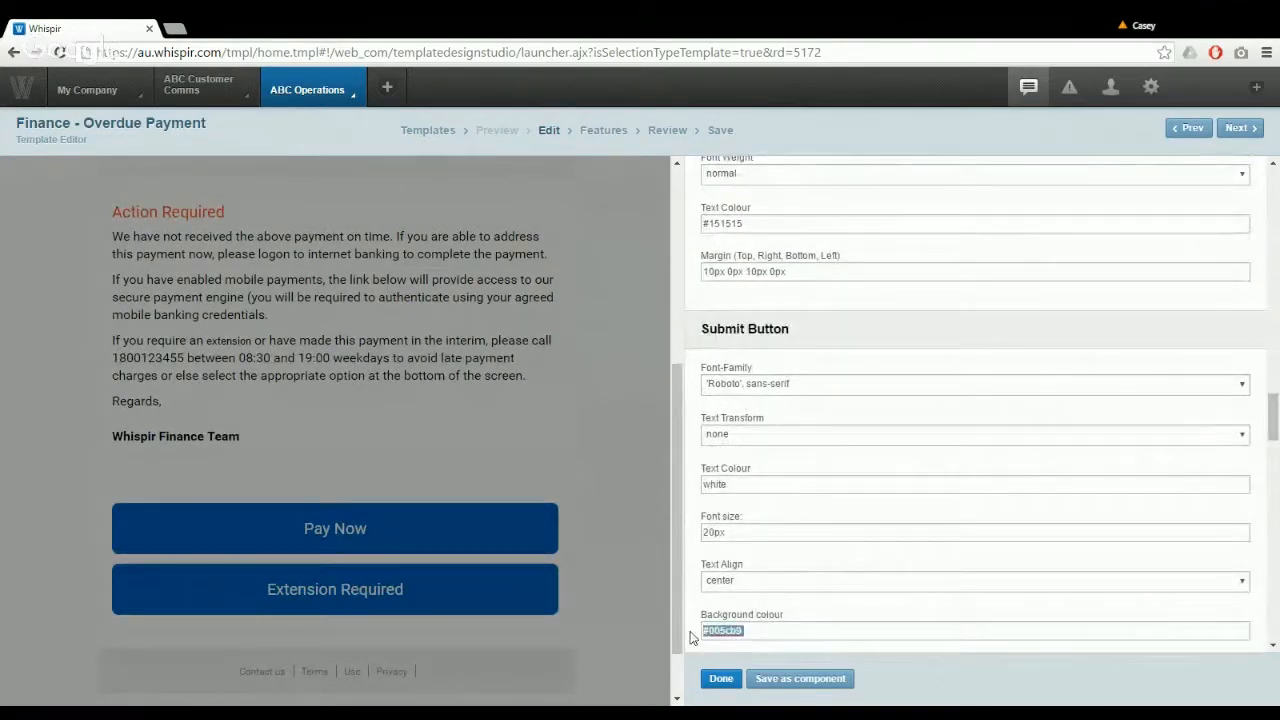
key(ctrl+v)
click(714, 681)
Delete the footer component holding the Contact us, Terms, Use and Privacy links, and return to the top of the web version
click(557, 671)
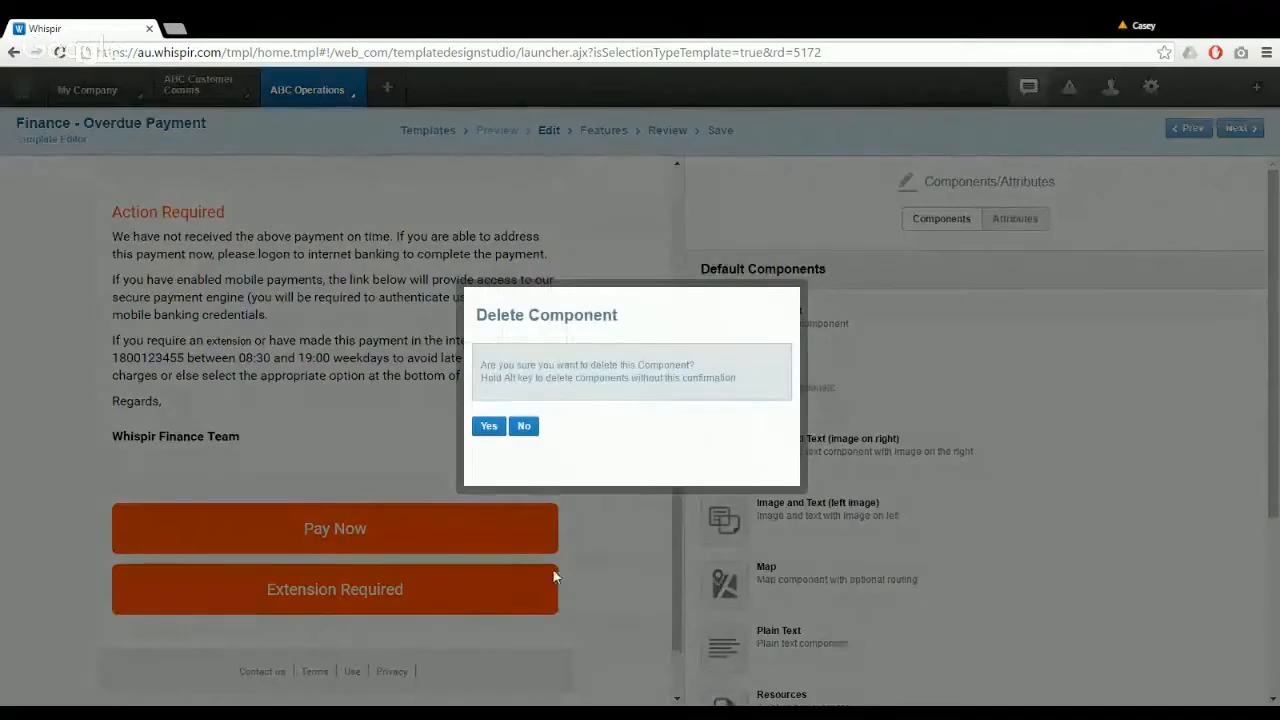
click(489, 427)
scroll(678, 540, up, 1)
drag(678, 540, 678, 335)
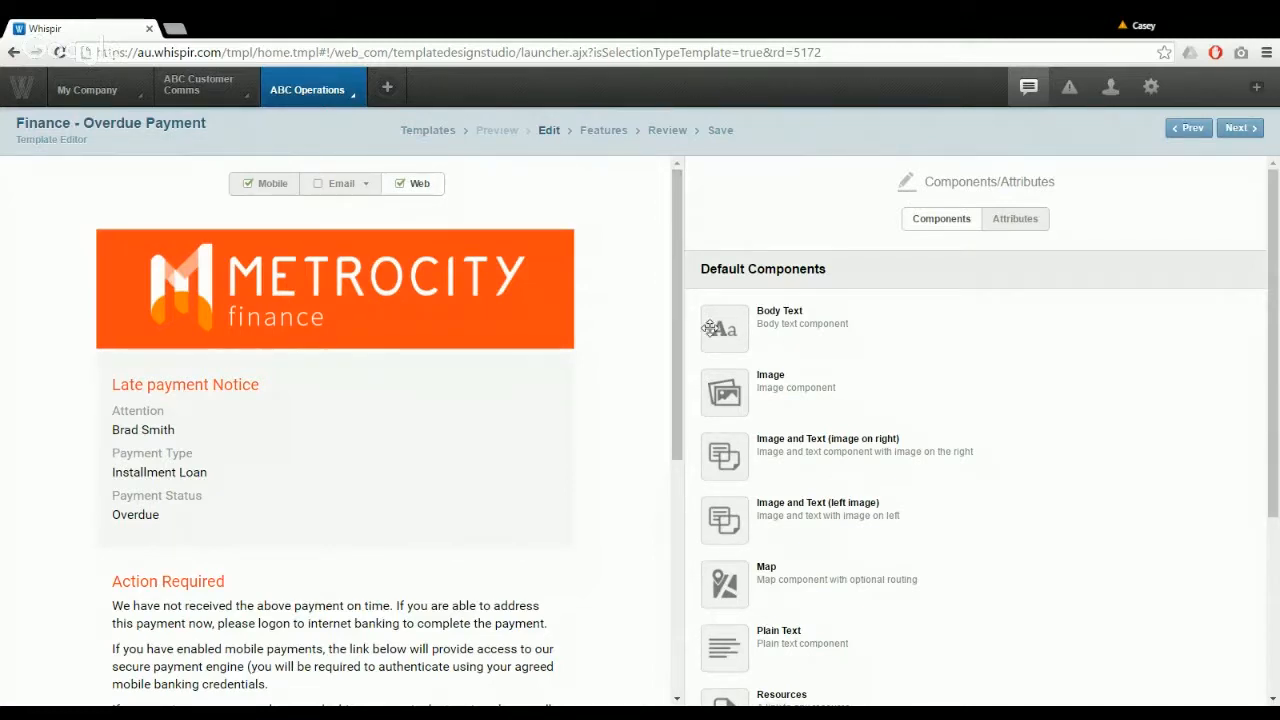
mouse_move(161, 355)
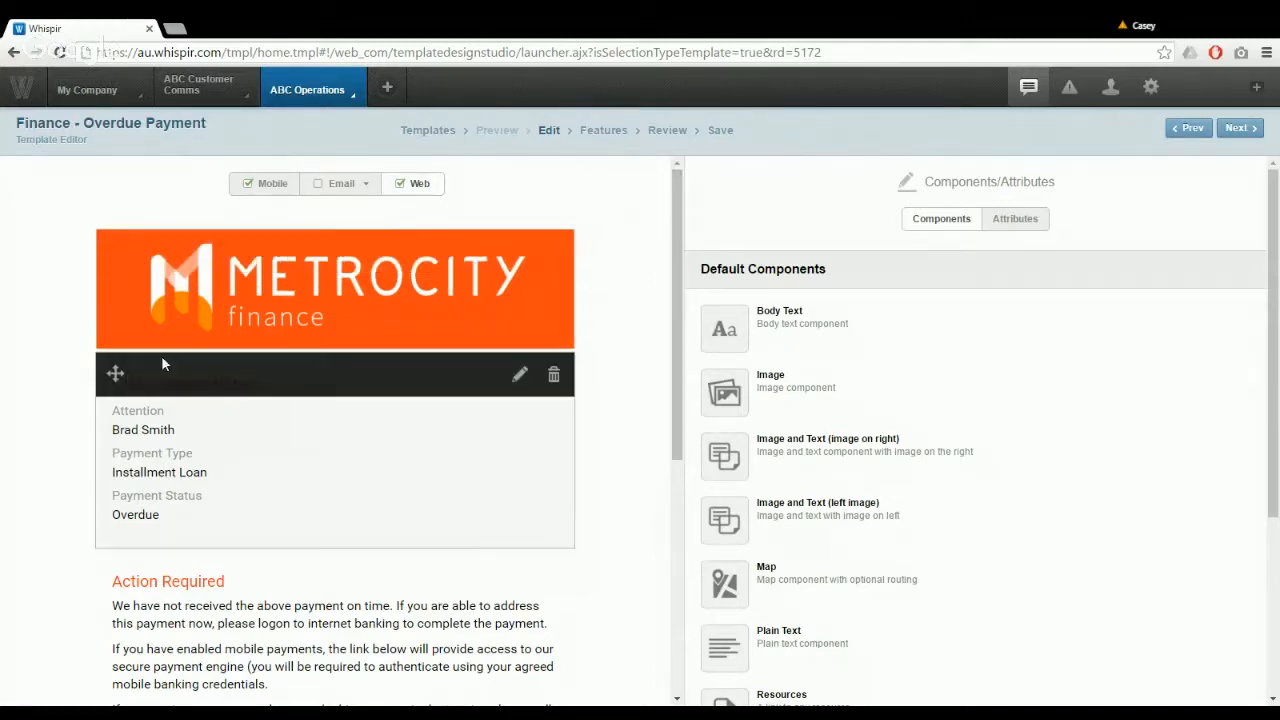
Open the late payment notice component for editing and set its section title to "Overlooked a payment?"
click(524, 375)
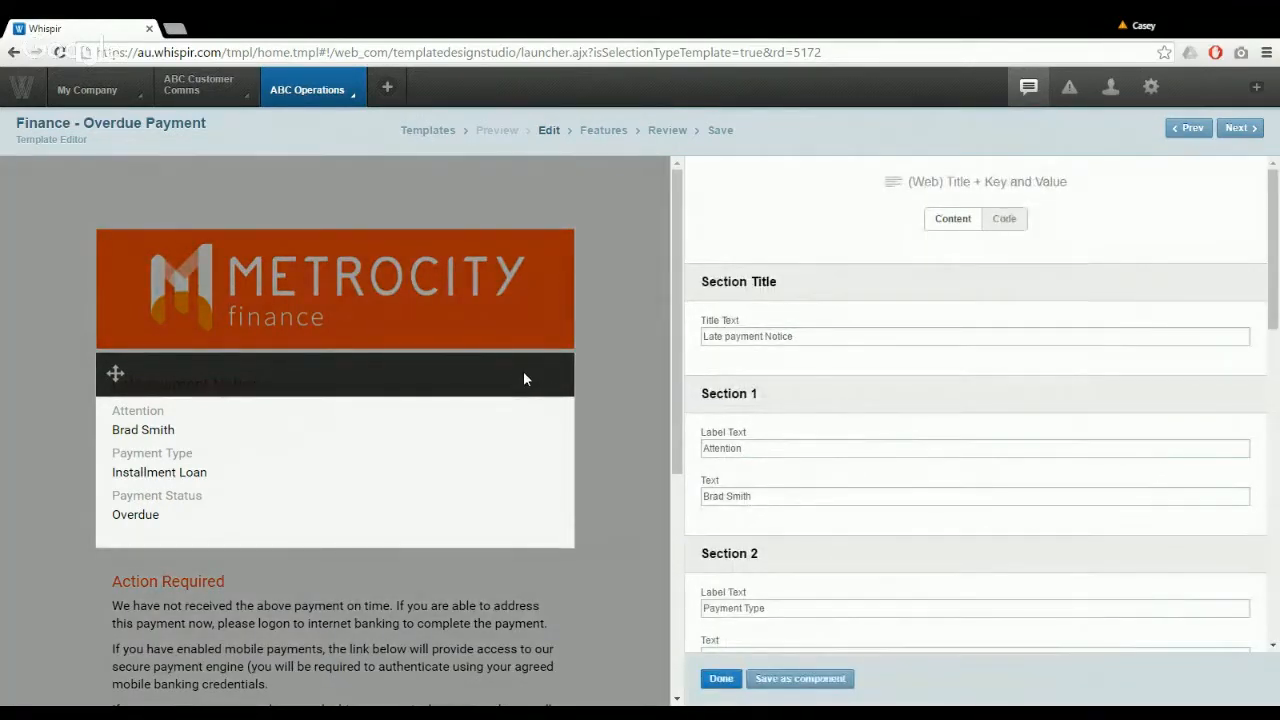
drag(795, 336, 613, 334)
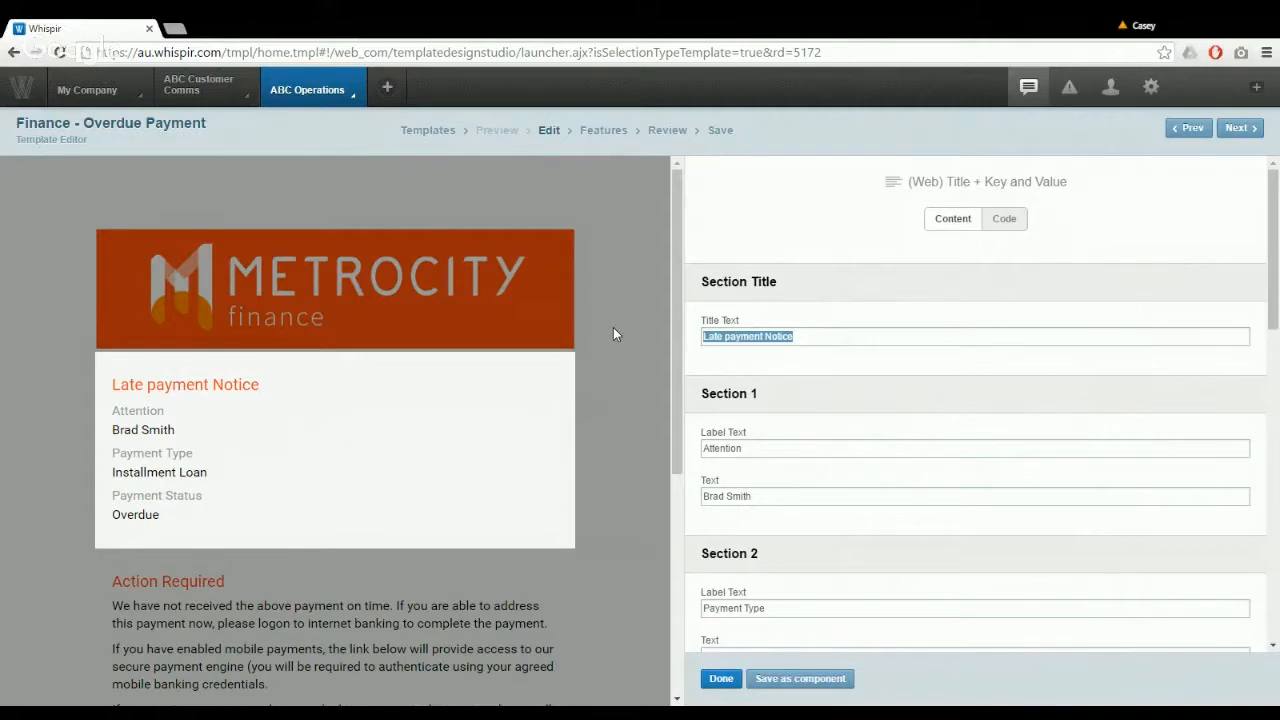
text(Overlooked a payment?)
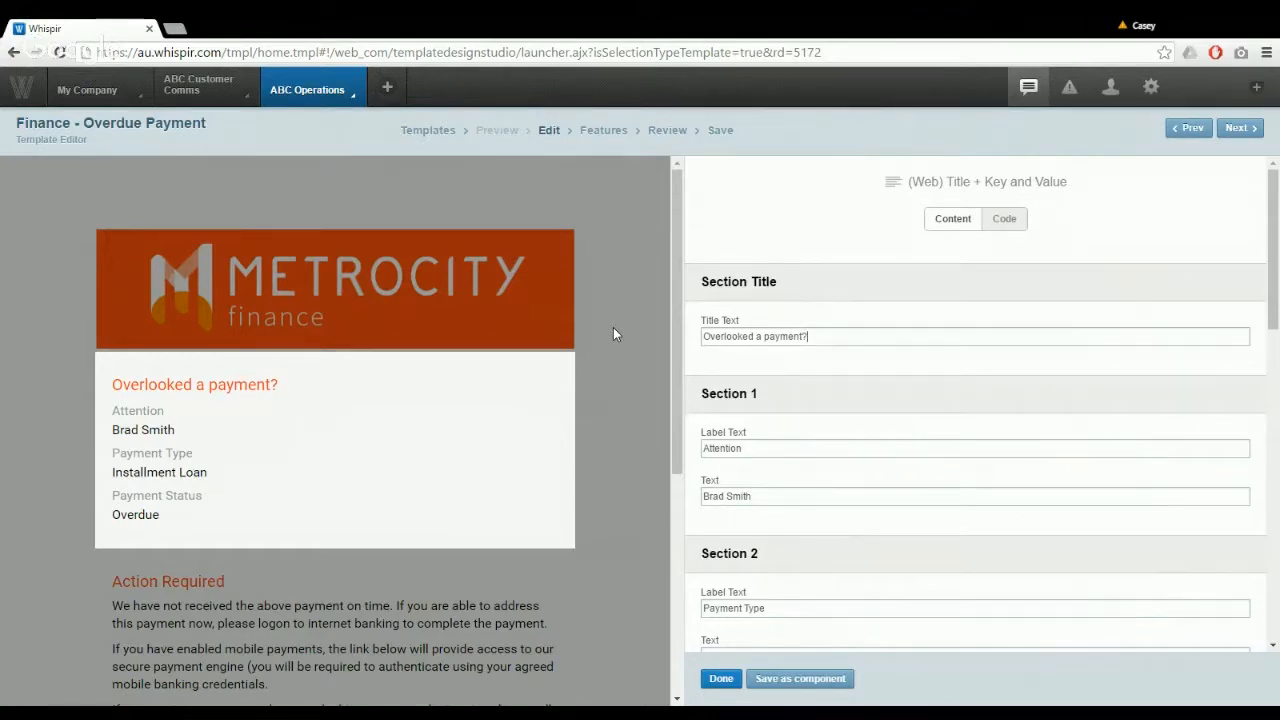
double_click(793, 447)
text(Account)
key(Tab)
text(@@account@@)
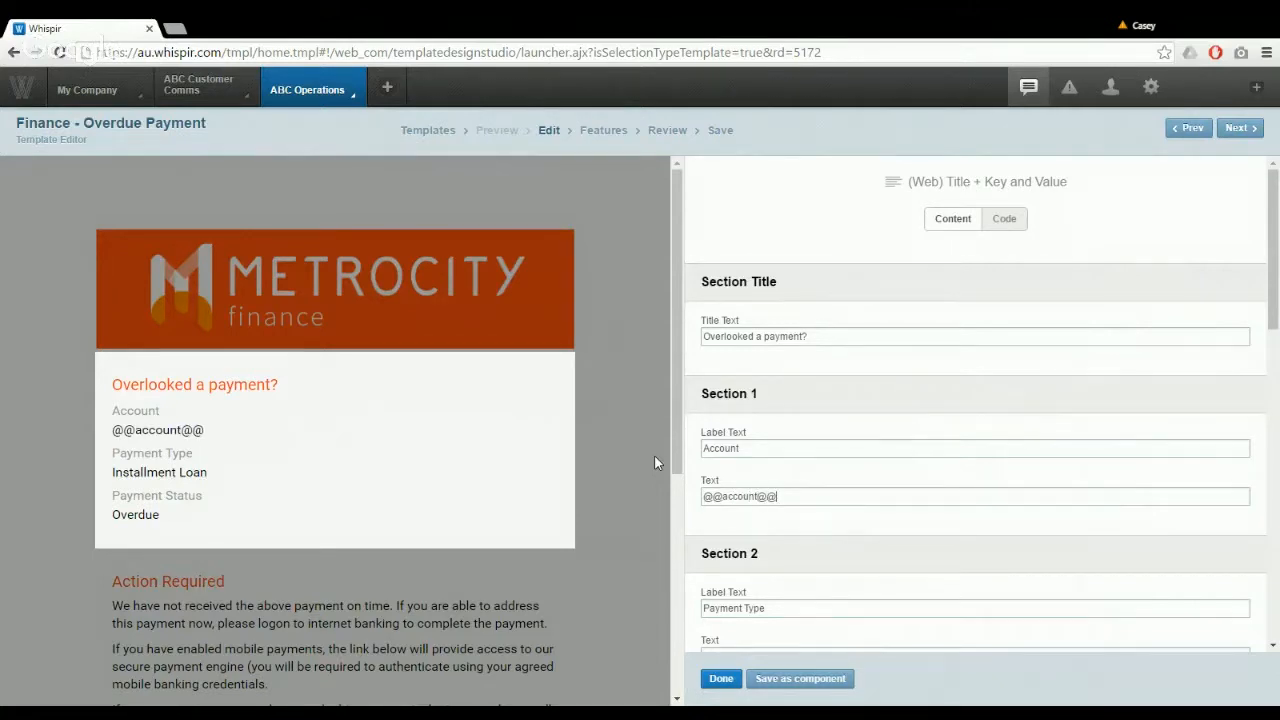
key(Tab)
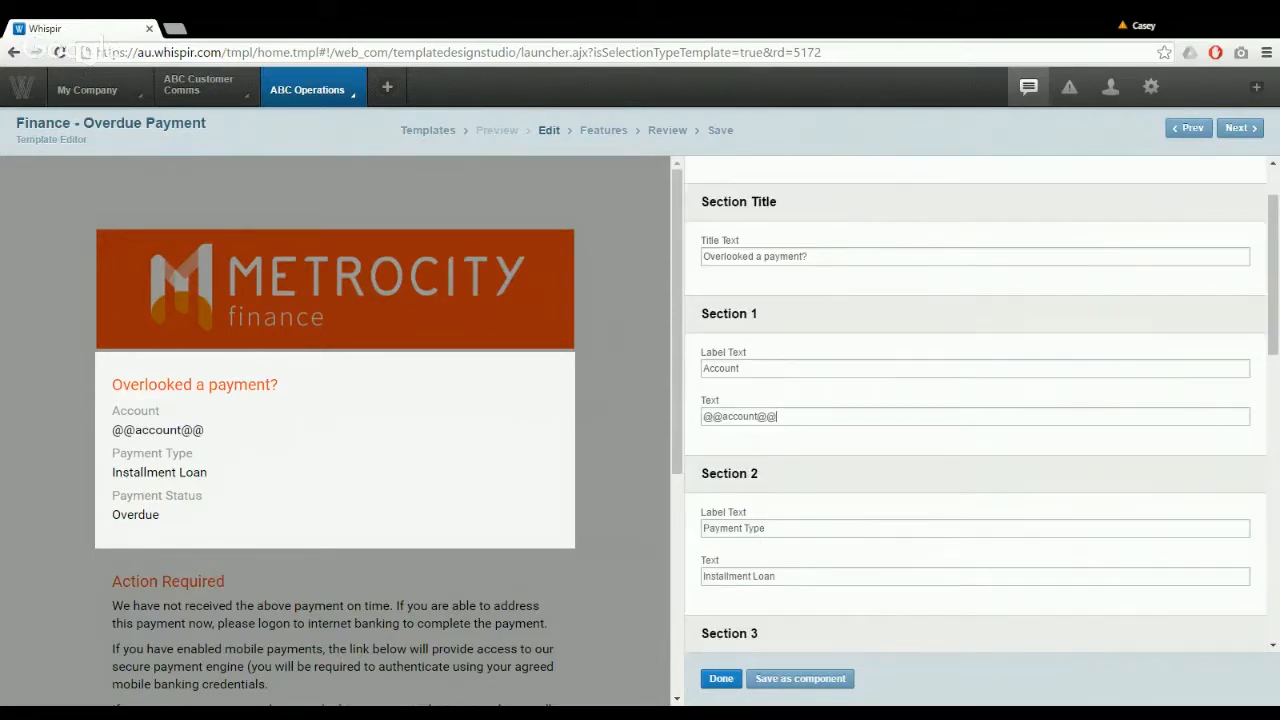
text(Payment due date)
key(Tab)
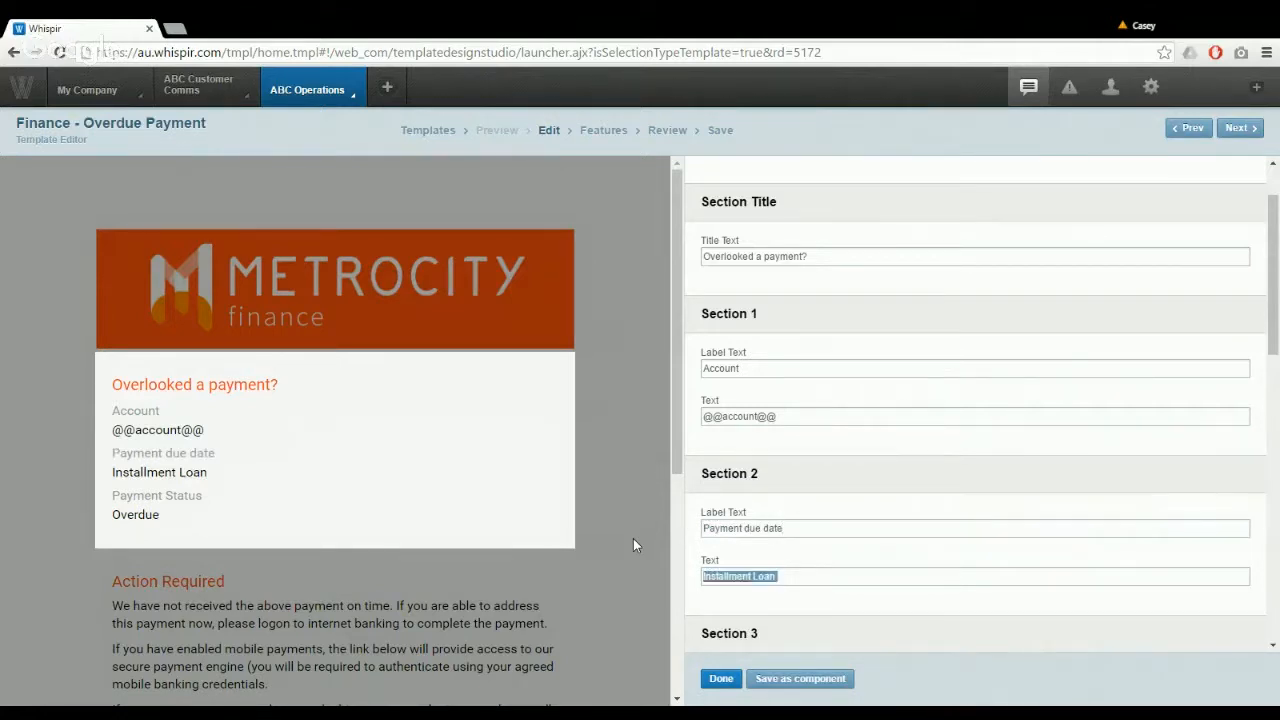
text(@@payment)
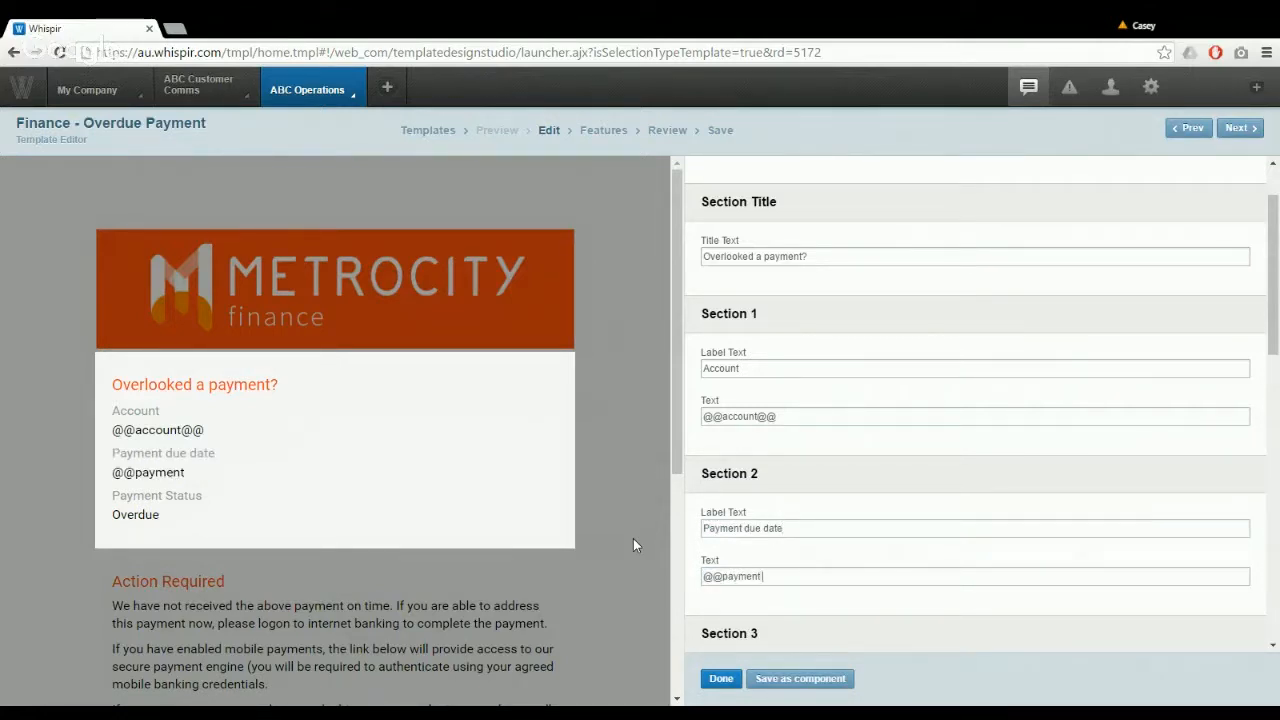
text(duedate@@)
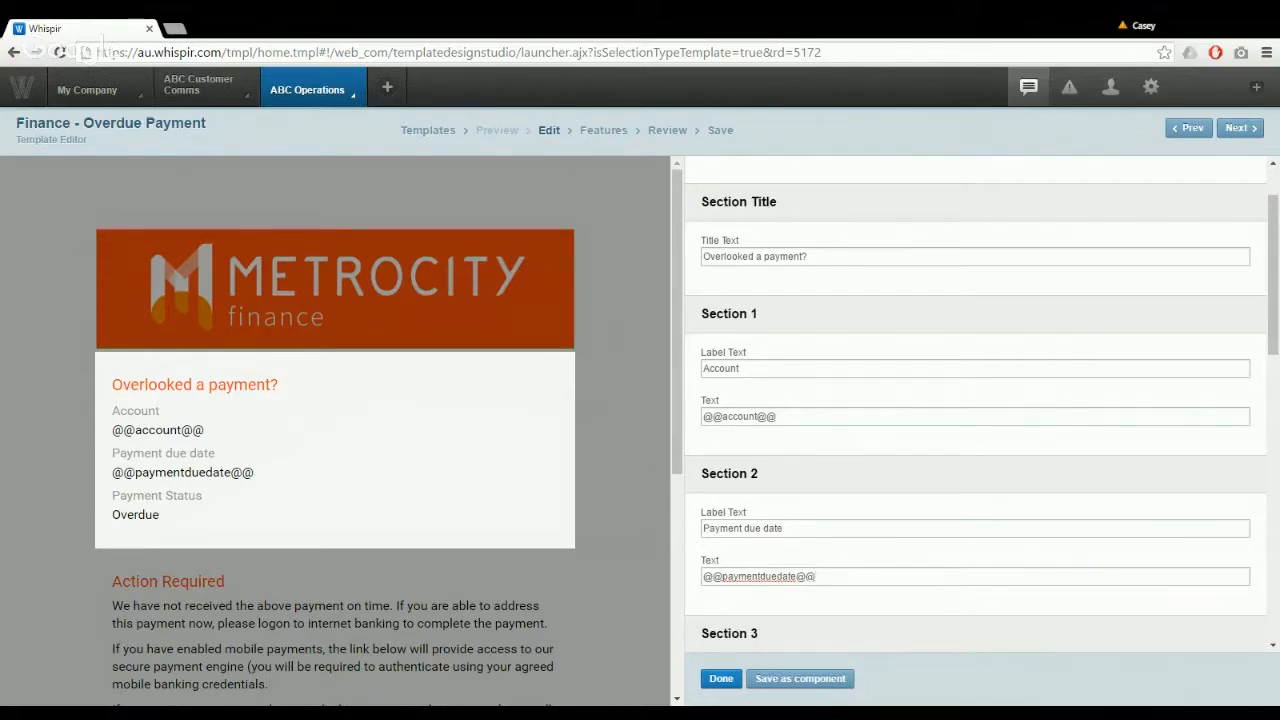
Clear the Section 3 label and text, and finish editing the payment notice component
scroll(802, 565, down, 3)
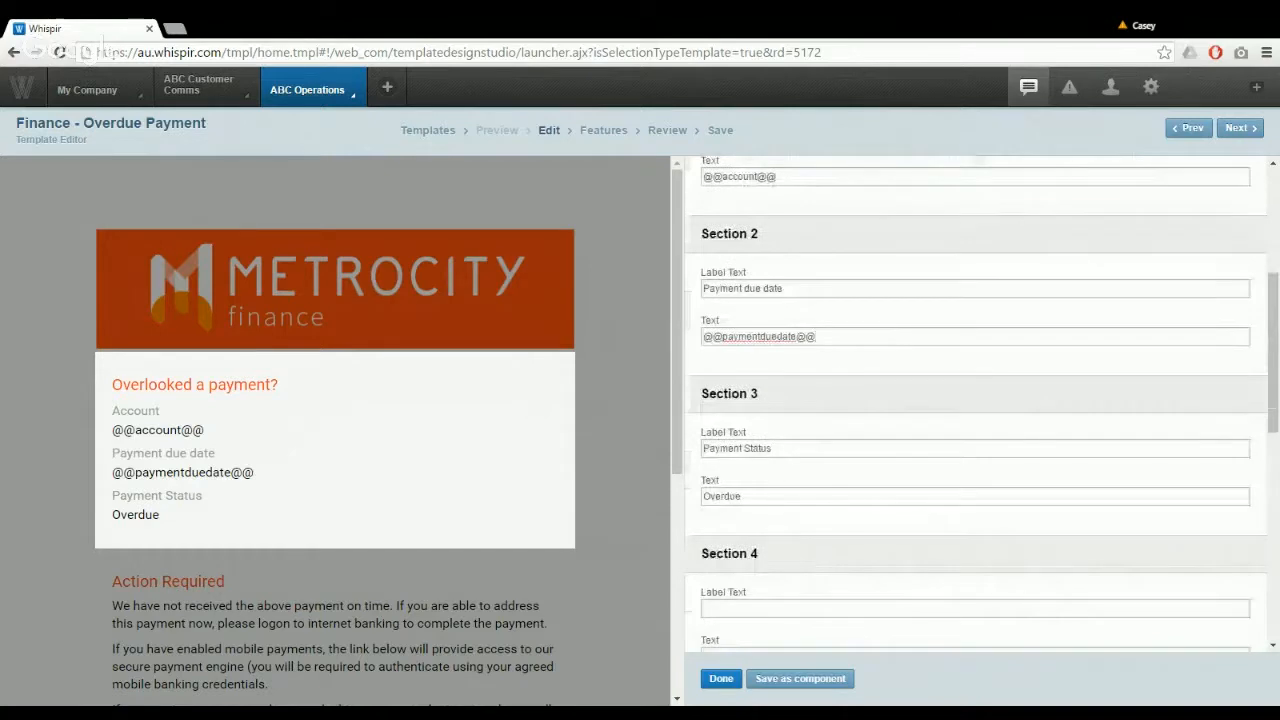
drag(772, 448, 676, 459)
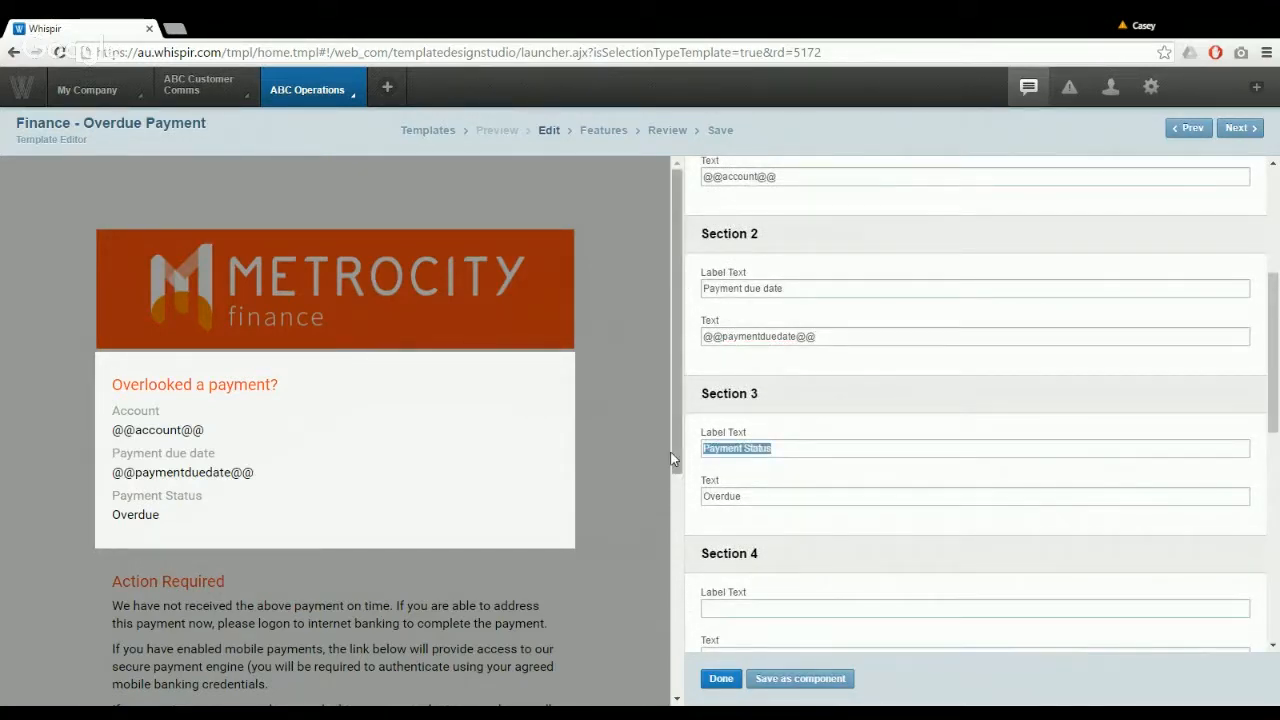
key(BackSpace)
key(Tab)
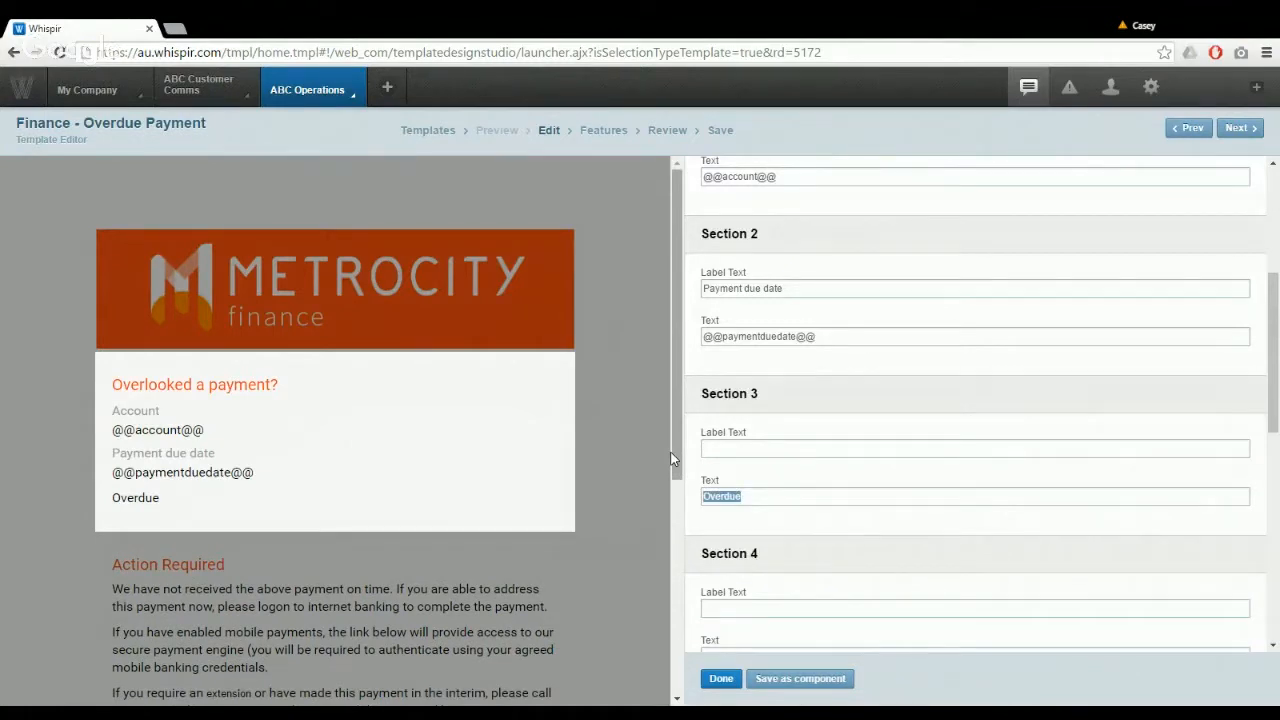
key(BackSpace)
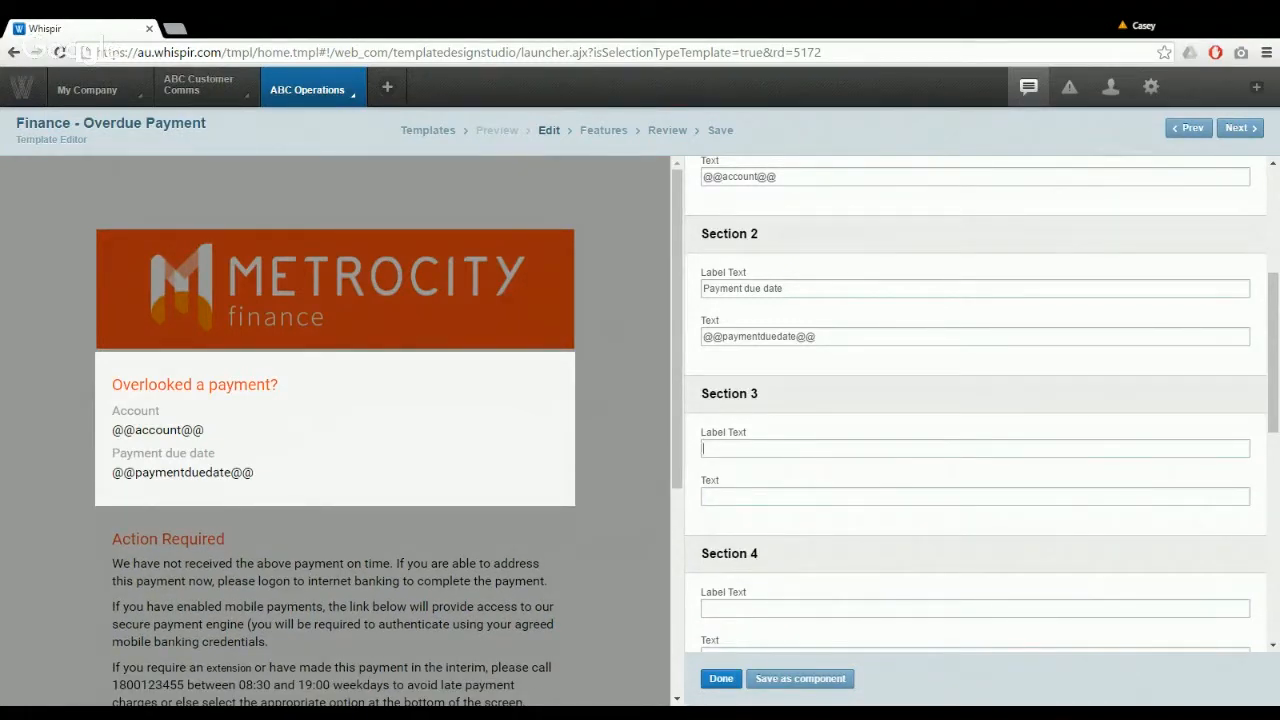
click(628, 455)
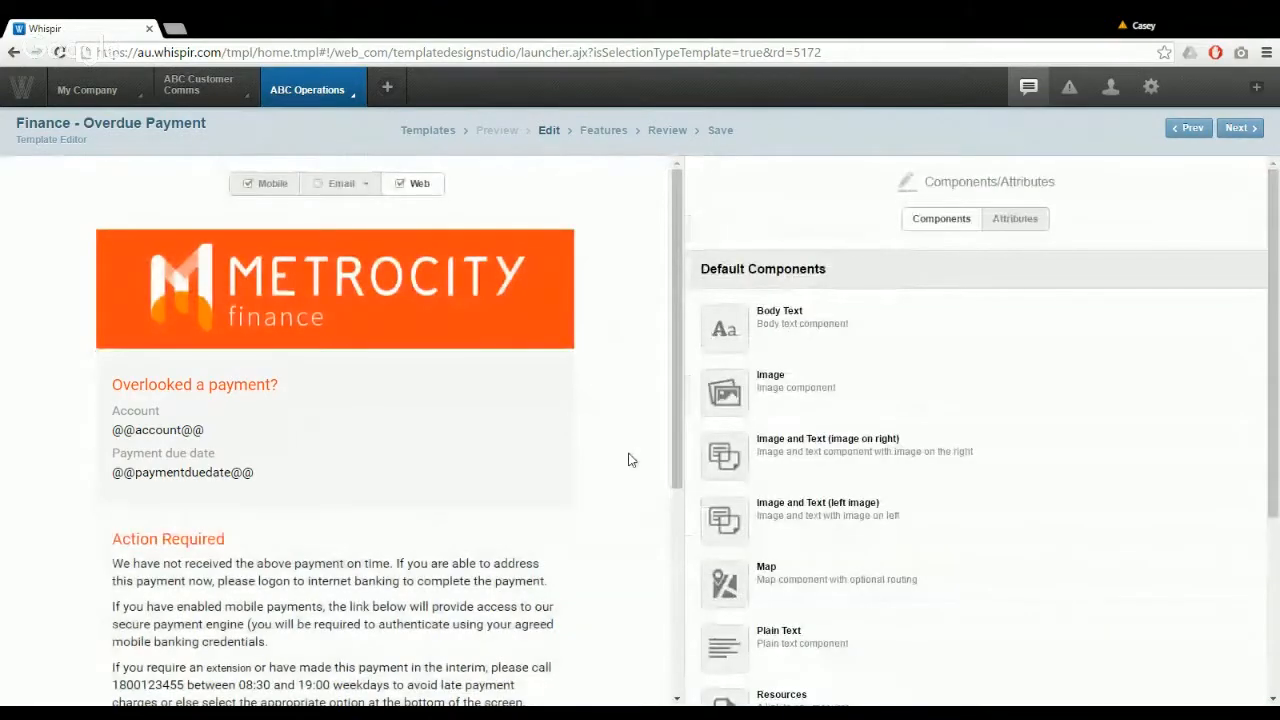
Open the Action Required text block for editing and change its title to "Need help?"
scroll(638, 497, down, 3)
mouse_move(347, 364)
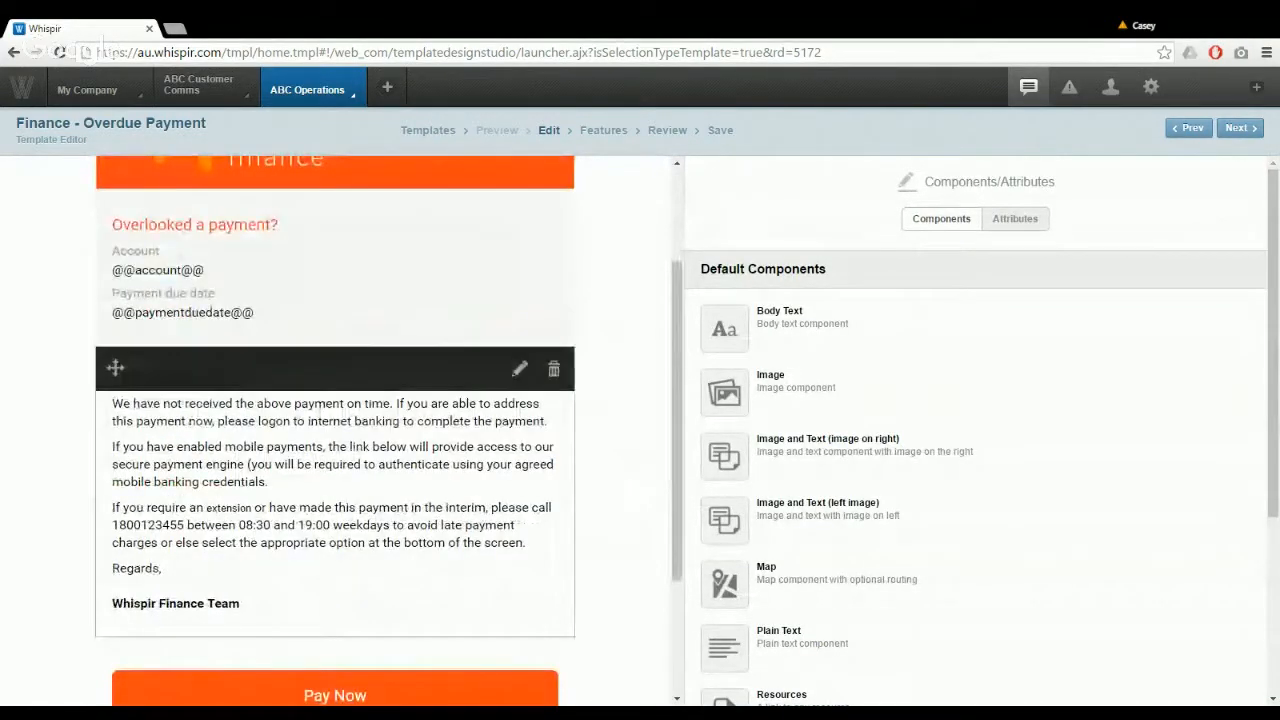
click(521, 370)
key(ctrl+a)
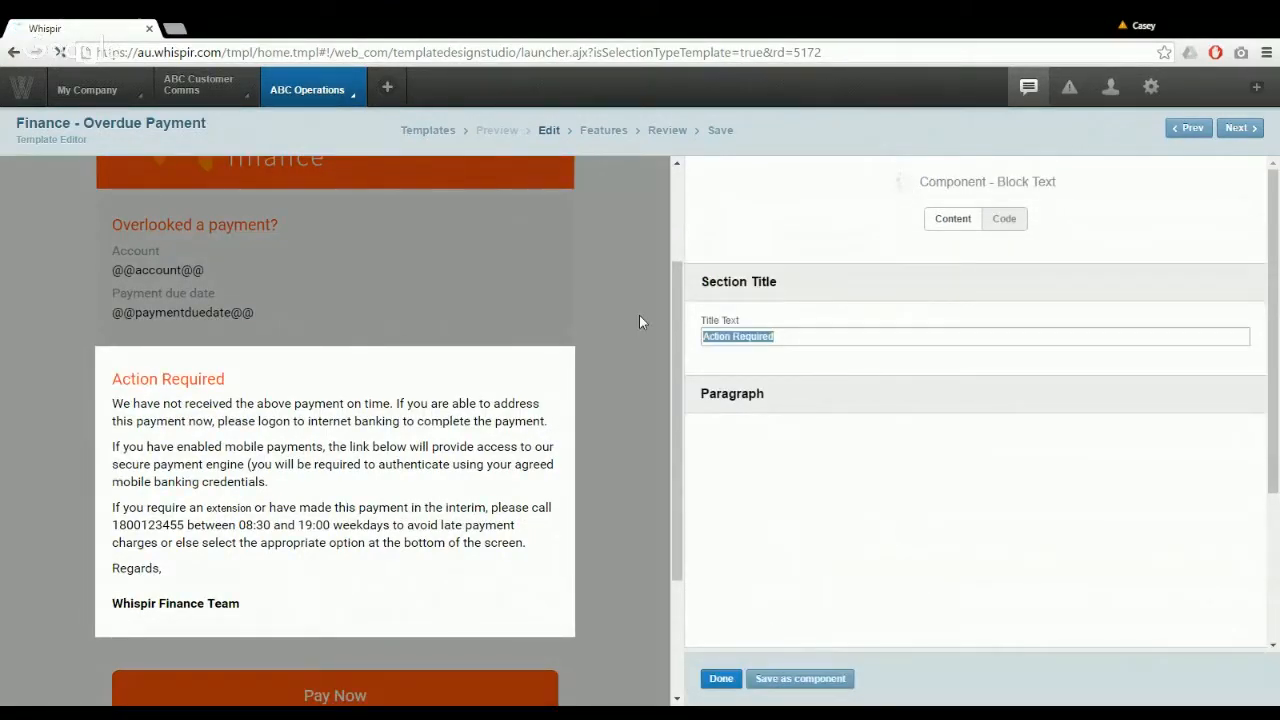
text(Need help?)
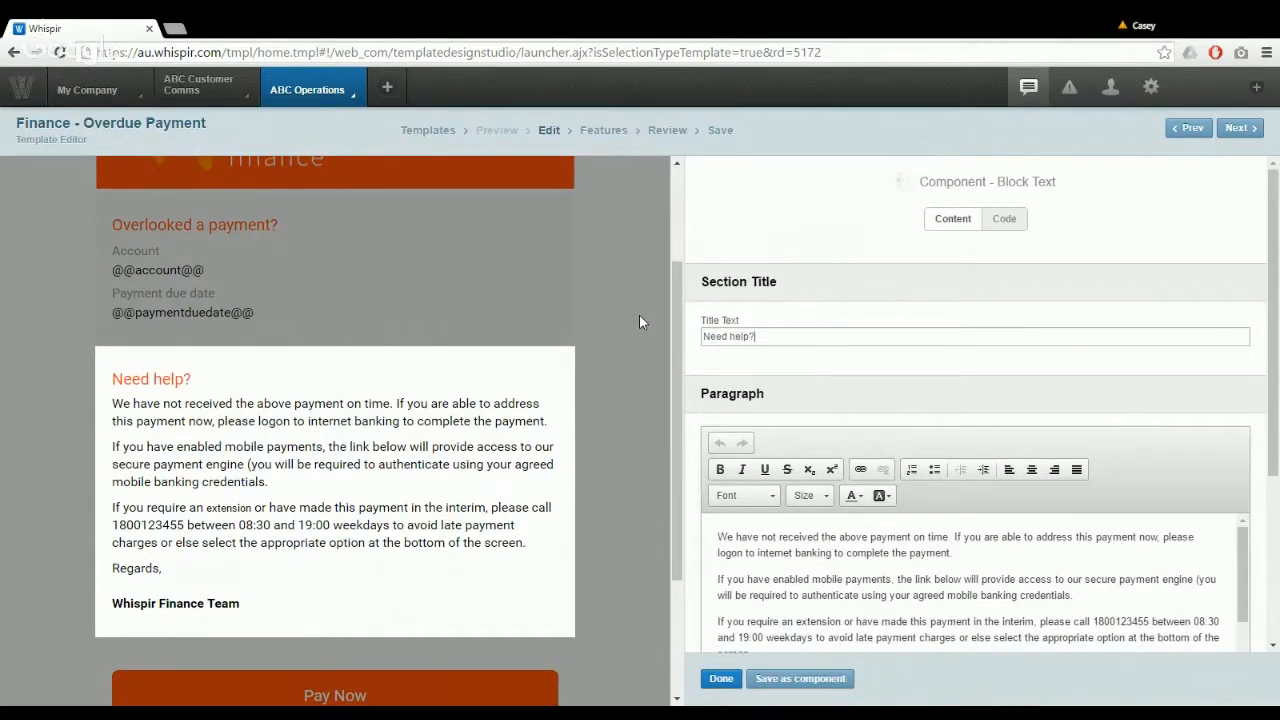
Replace the paragraph text with "We have not received the above payment on time. Please make the payment as detailed on your invoice."
click(800, 560)
key(ctrl+a)
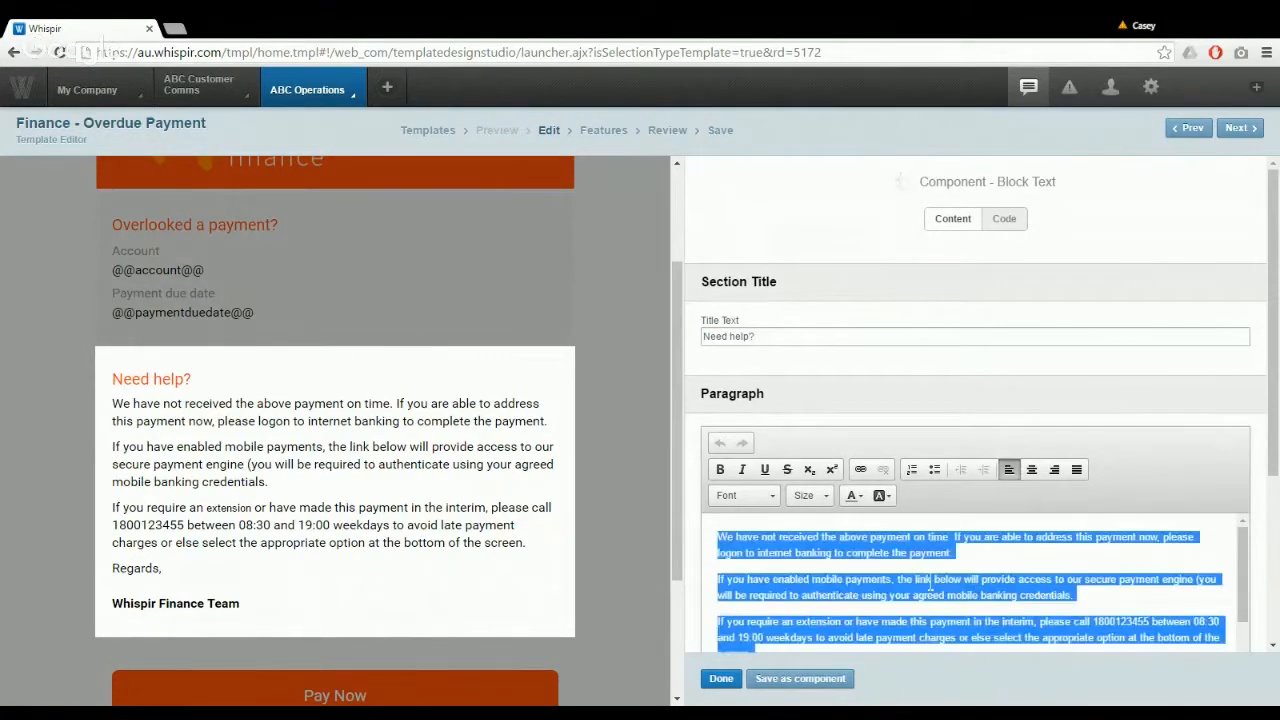
text(We have not )
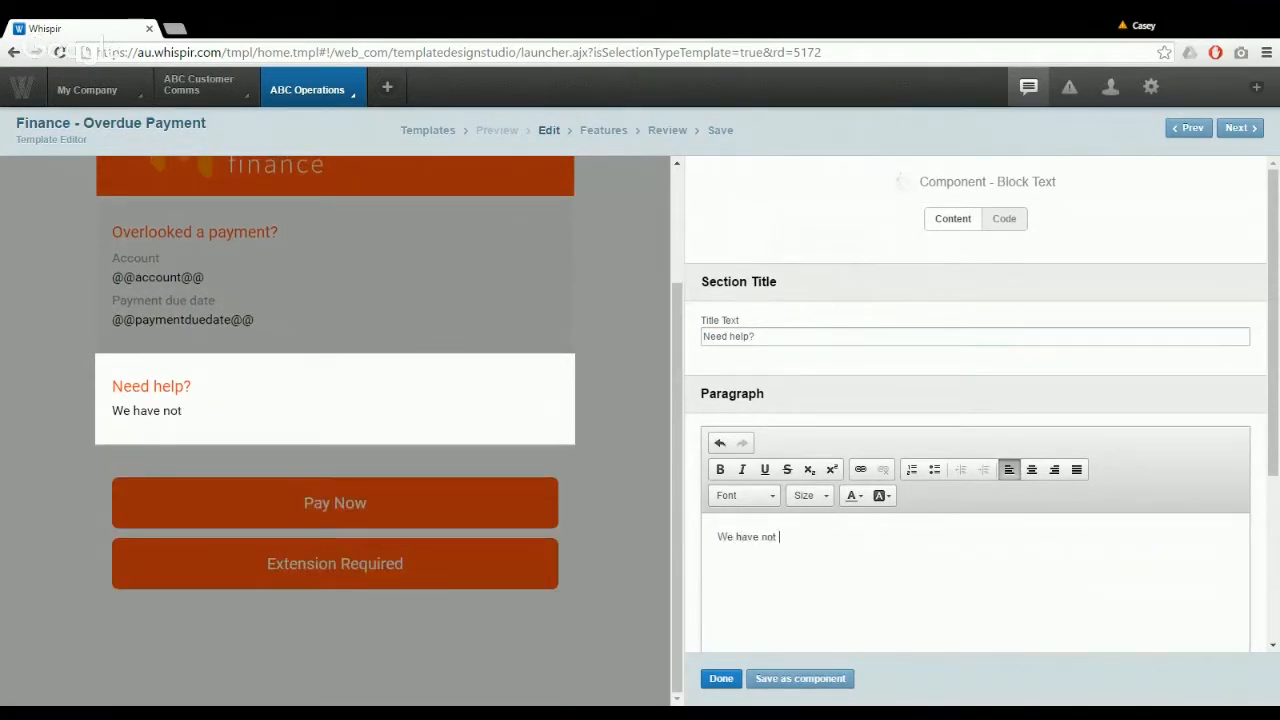
text(received the above )
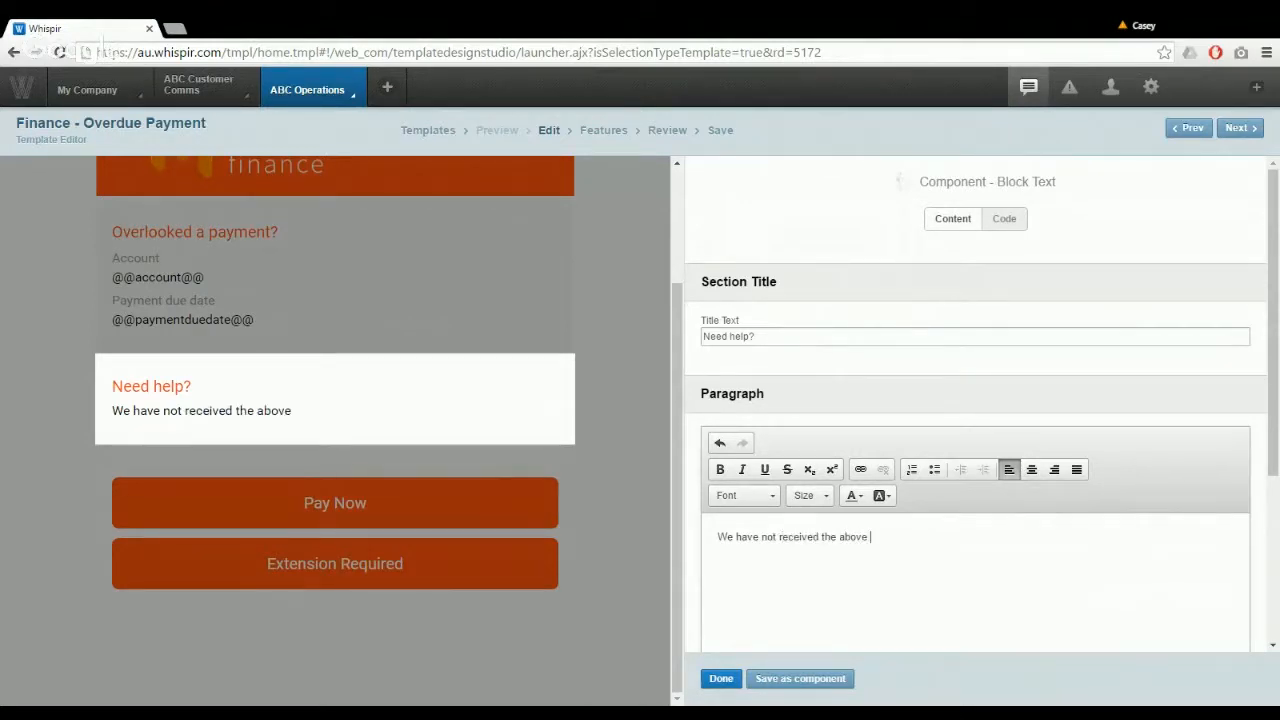
text(payment on time.)
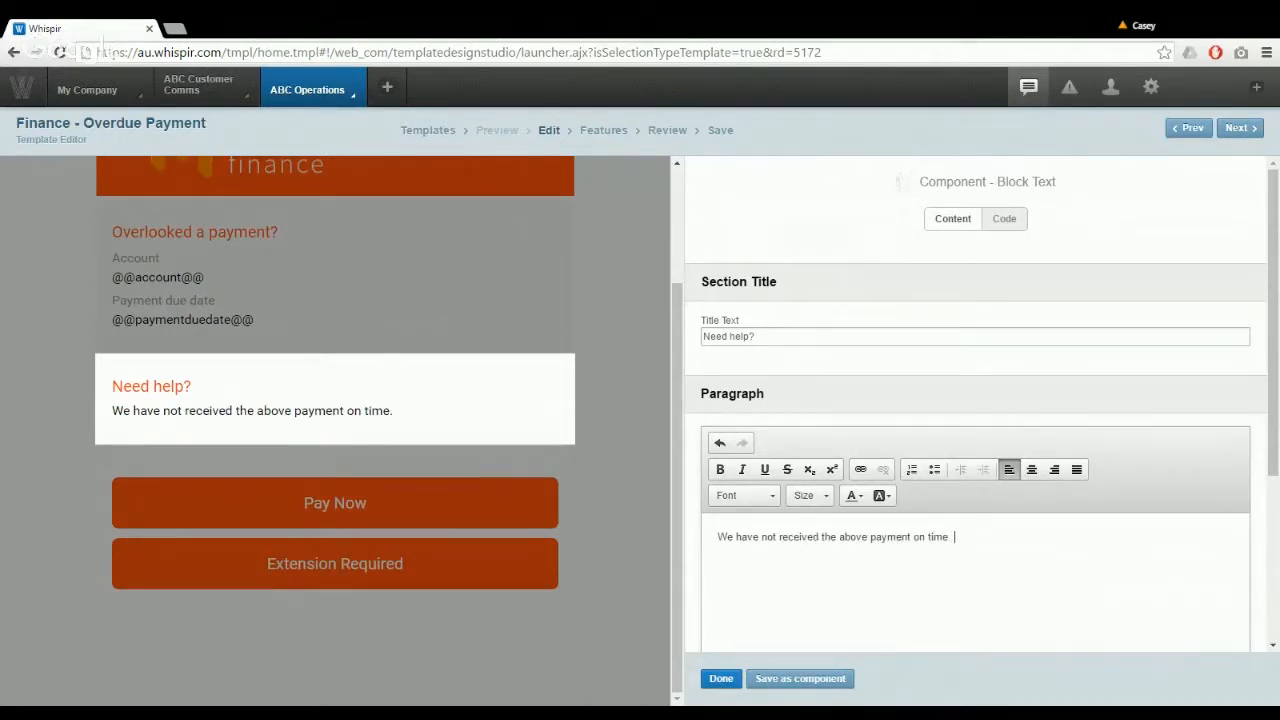
text(  Please make the p)
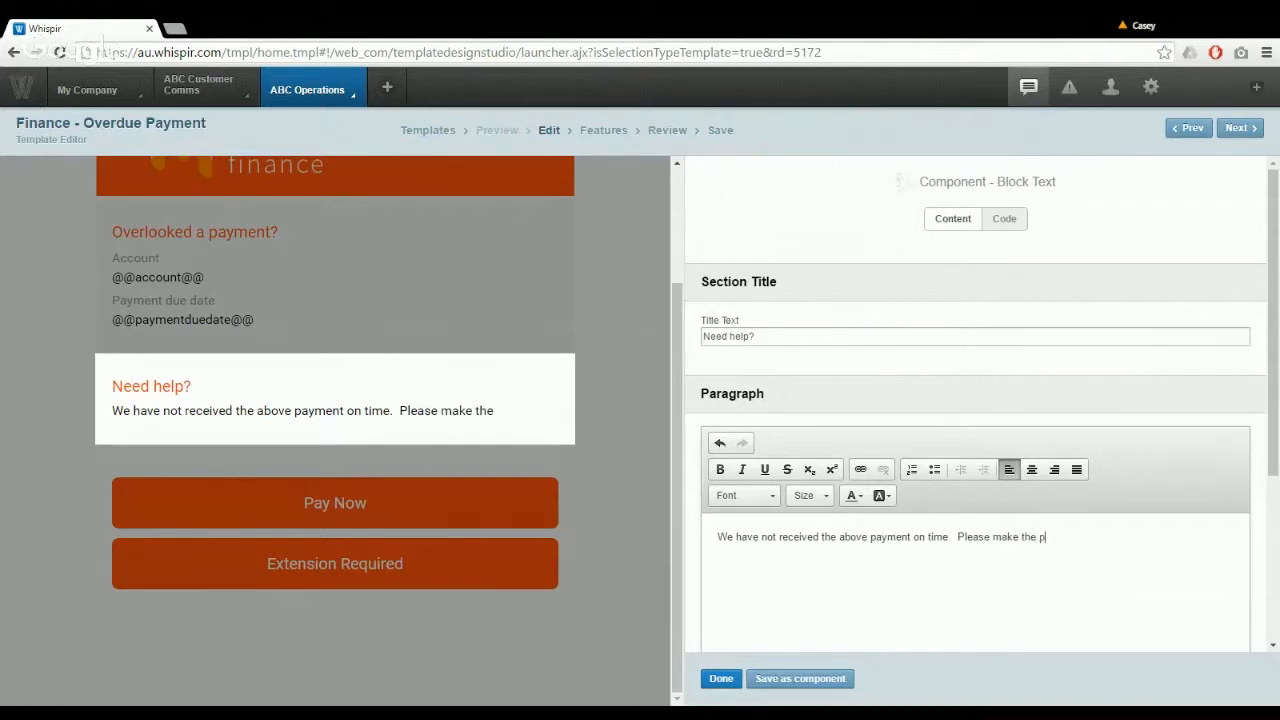
text(ayment as detaile)
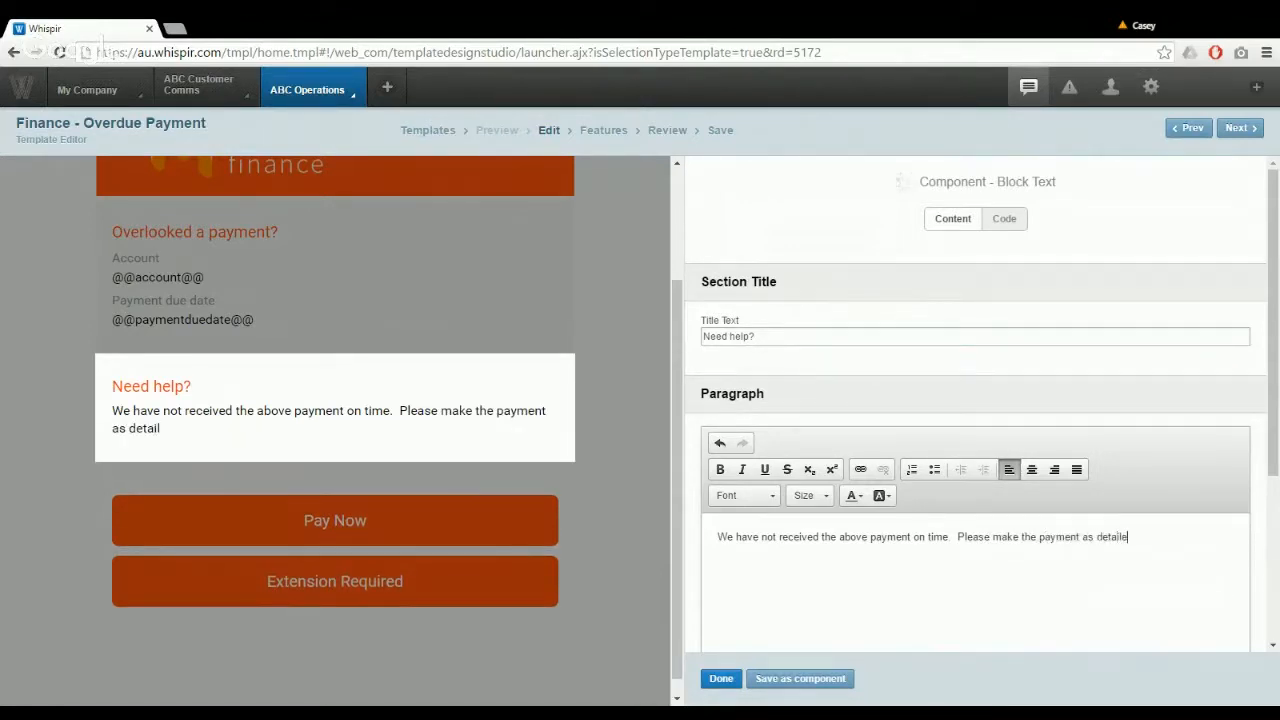
text(d on your invoice.)
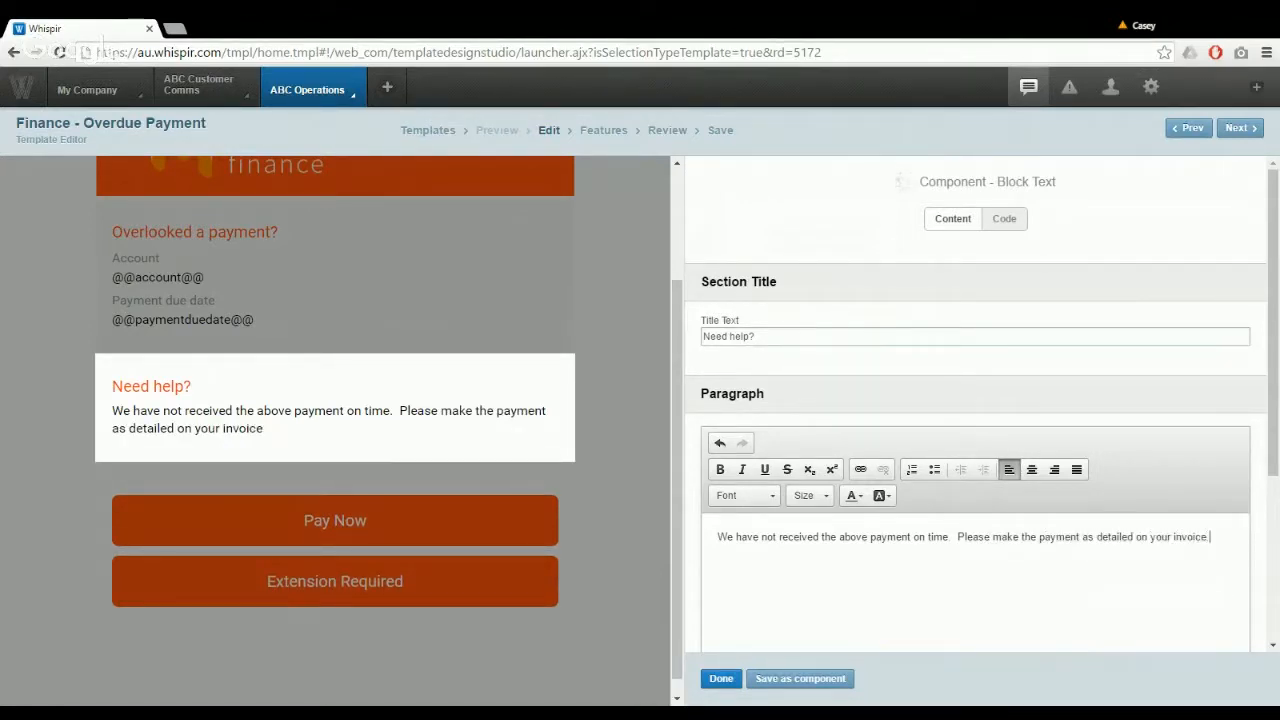
Add a second paragraph: "If you require an extension or have already made this payment, please select from one of the options below"
key(Return)
text(If you r)
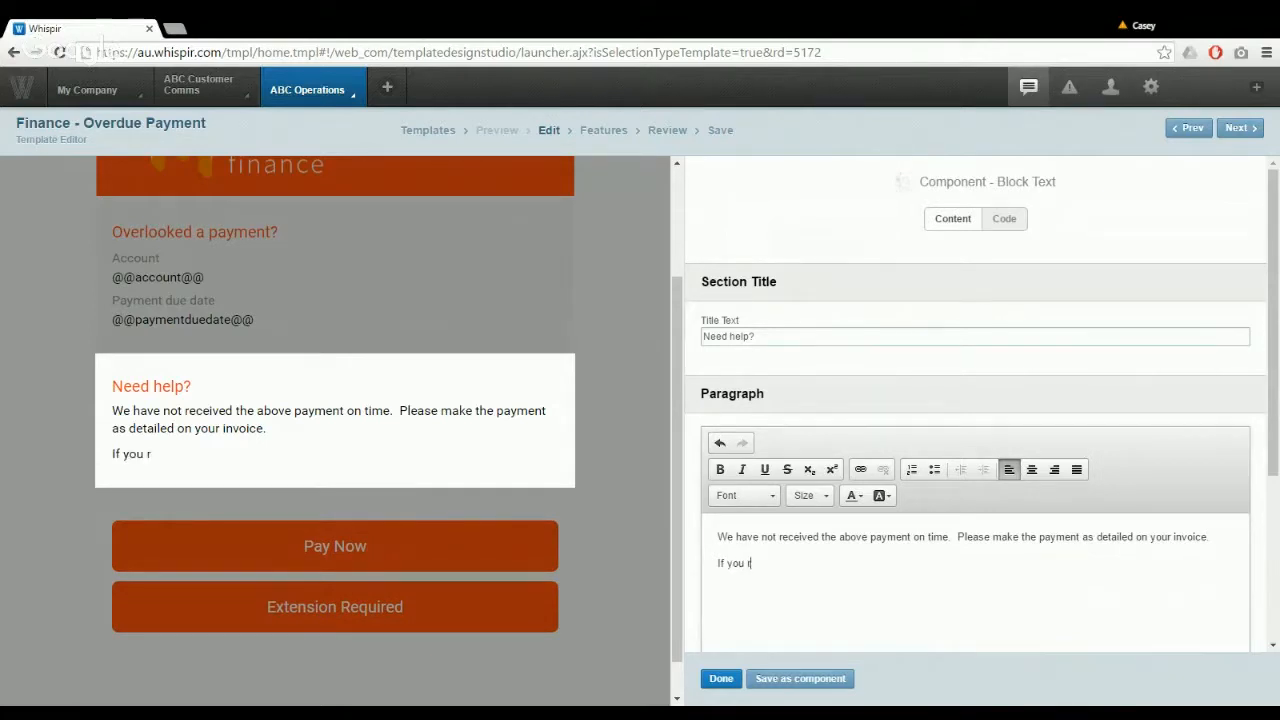
text(equire an extension to)
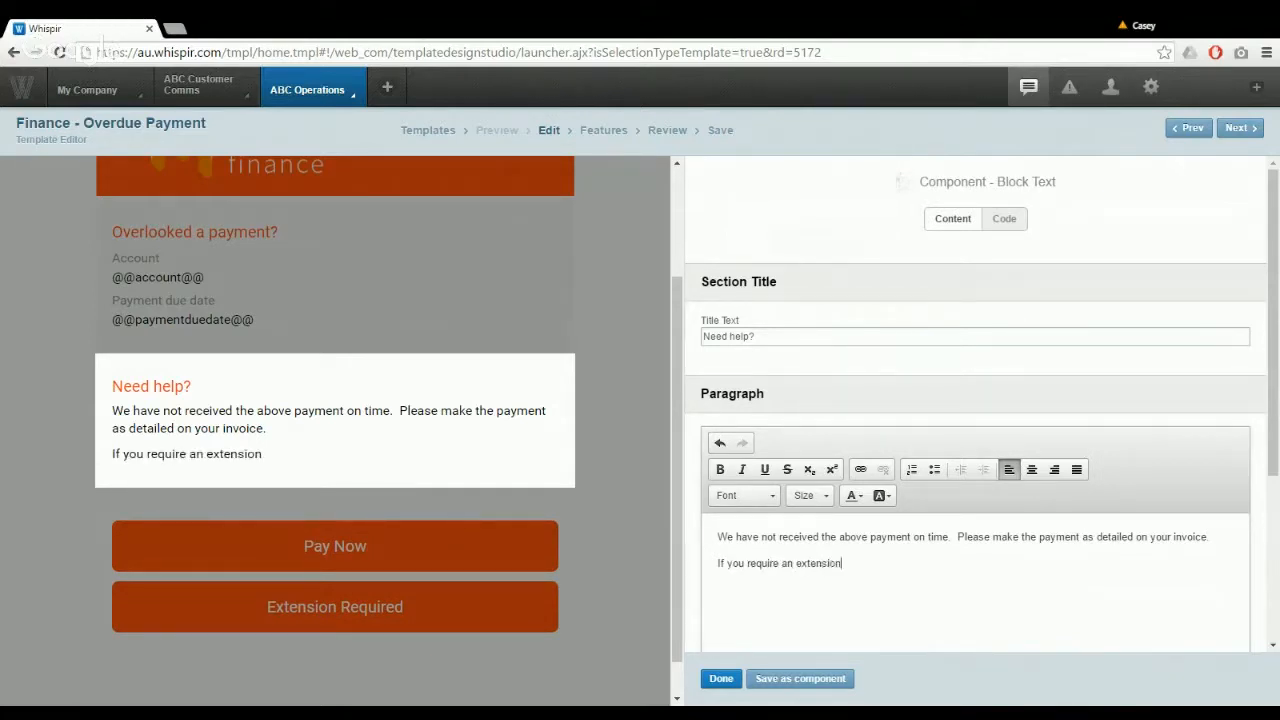
key(BackSpace)
key(BackSpace)
text(or have already made)
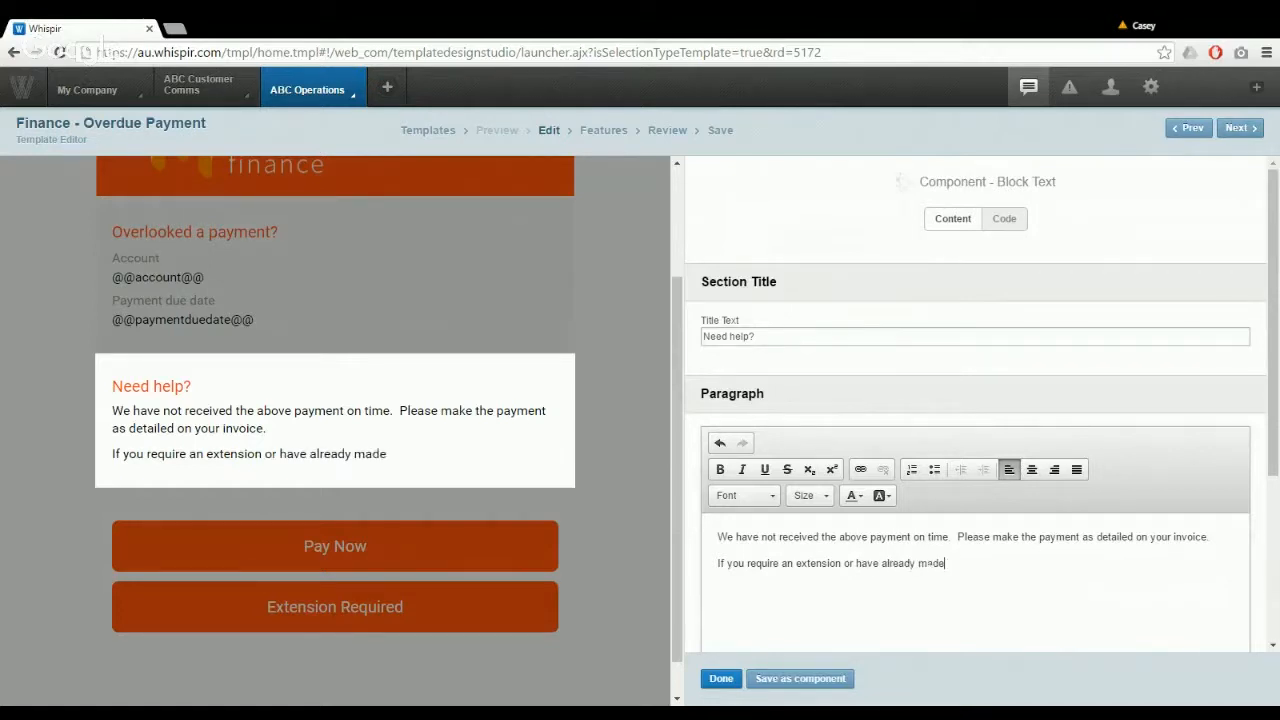
text( this payment, pleas)
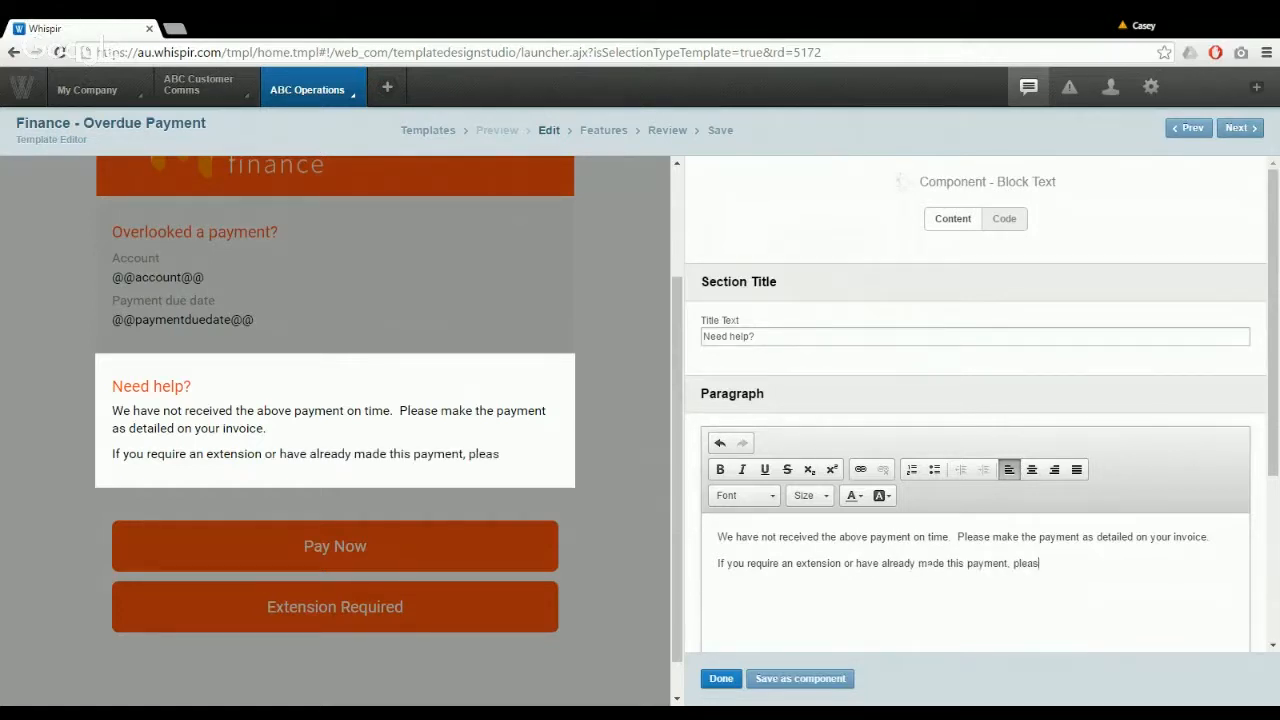
text(e select from one )
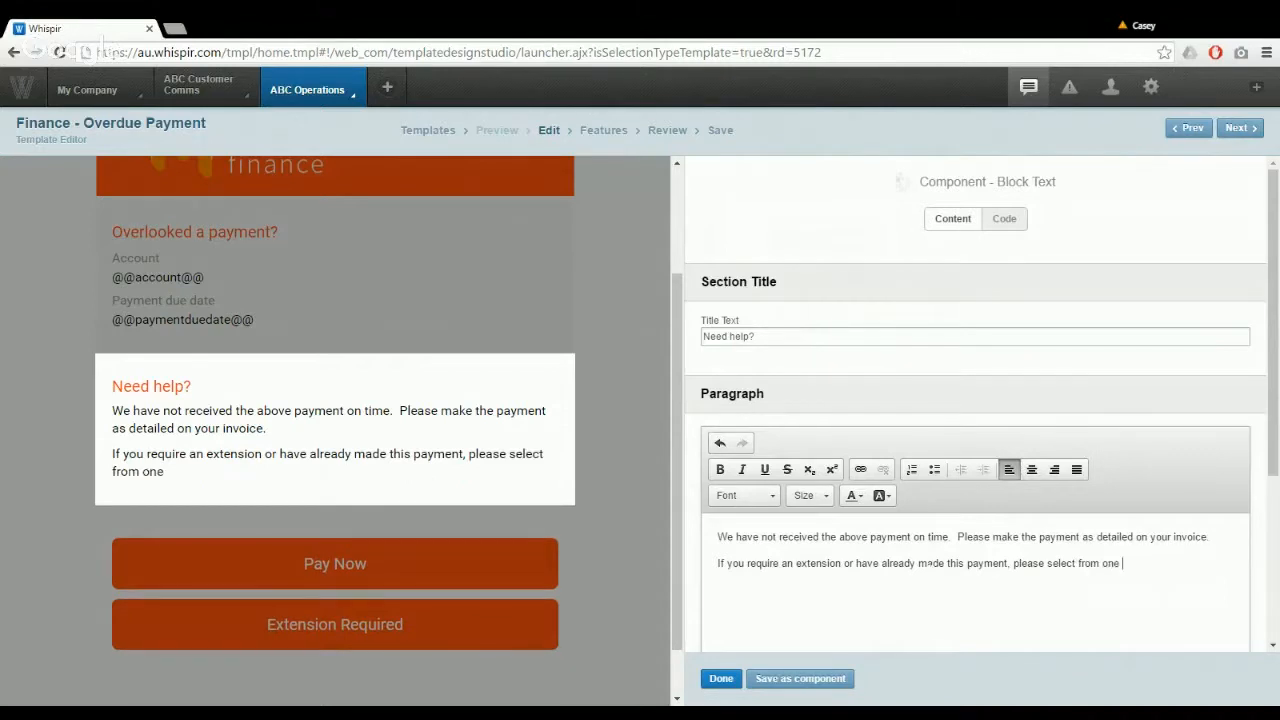
text(of the options below)
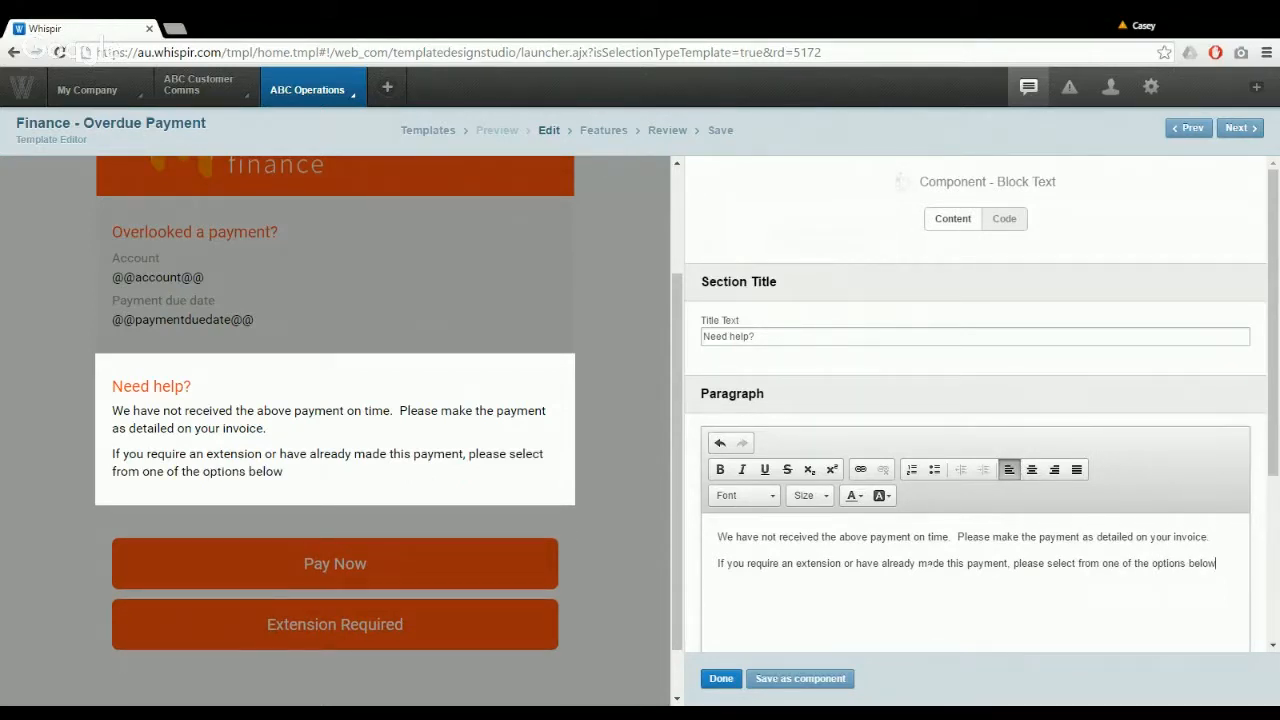
Add the sign-off "Regards," with "Metrocity Finance, Melbourne." on the line directly beneath it
key(Return)
text(Regards,)
key(shift+Return)
text(Metroc)
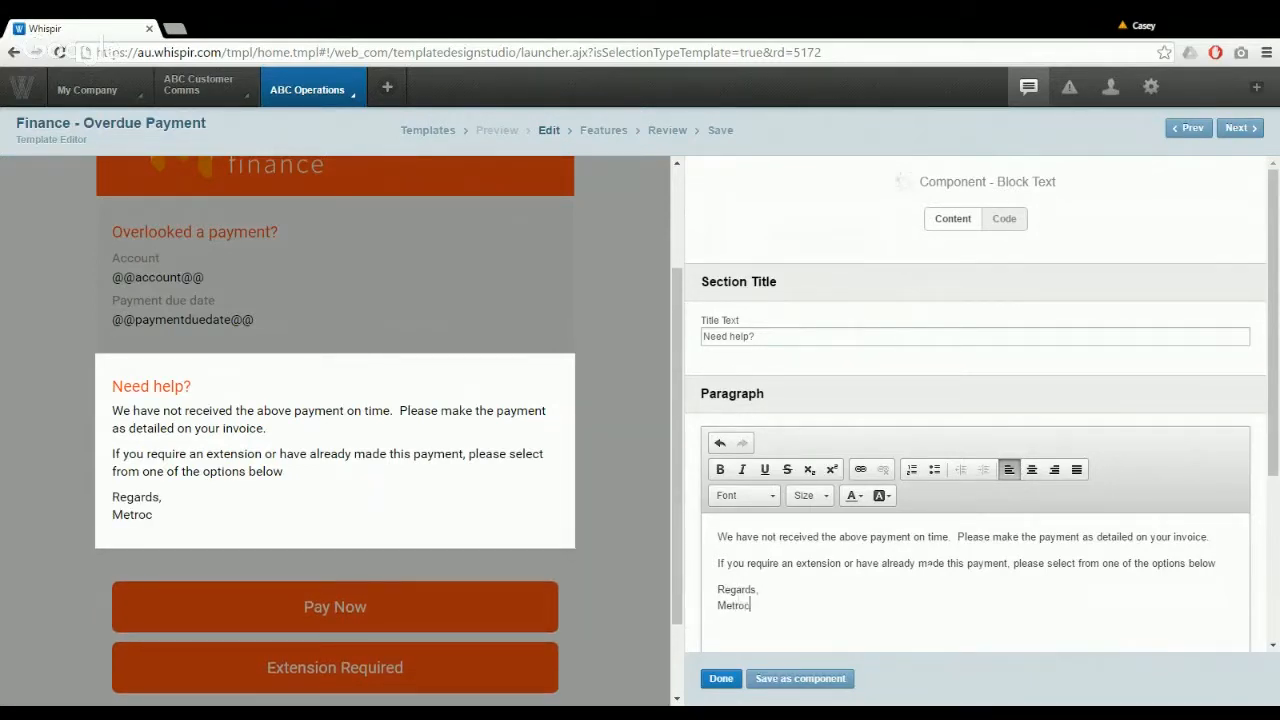
text(ity Finance, Melbourne.)
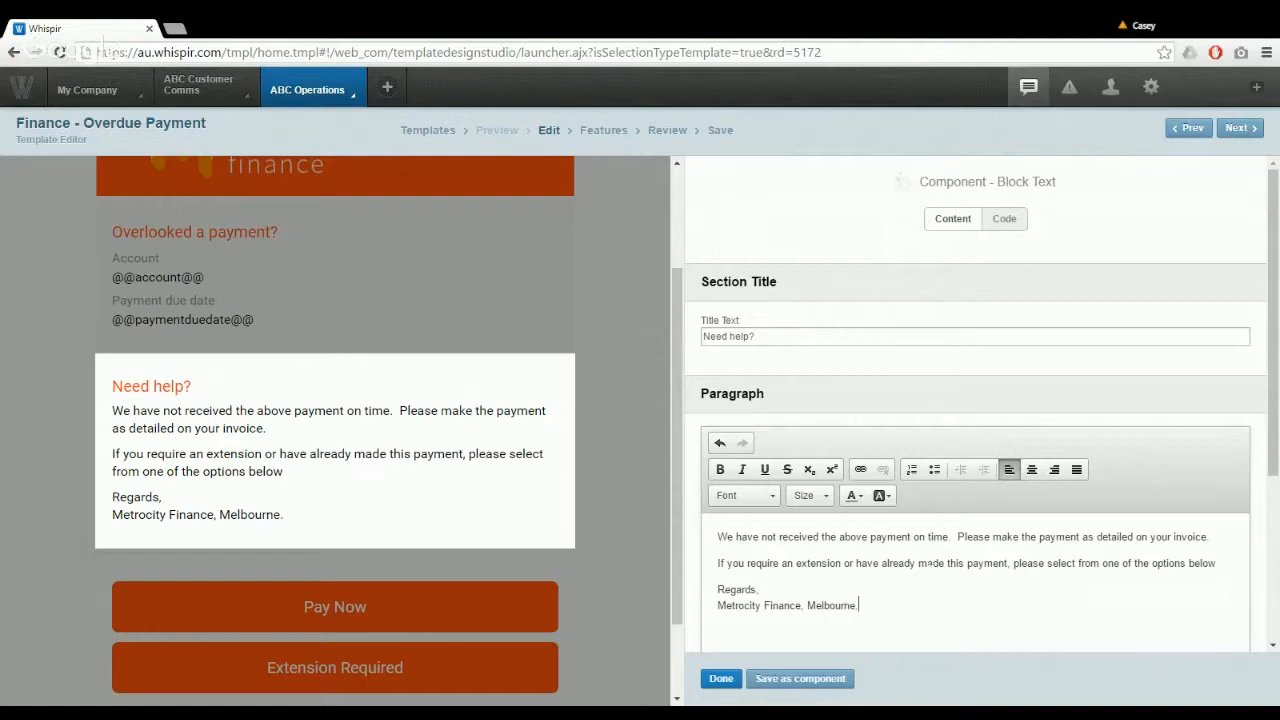
Make the line "Metrocity Finance, Melbourne." bold and finish editing the text block
key(shift+Home)
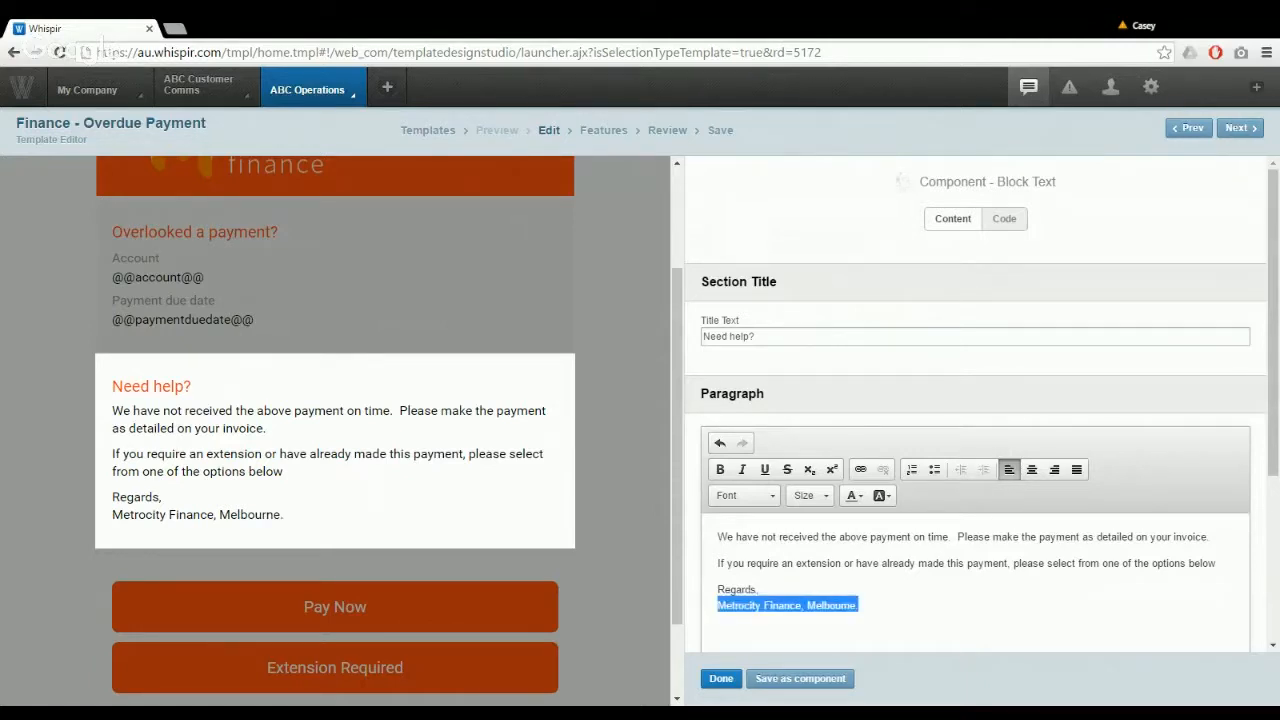
click(720, 469)
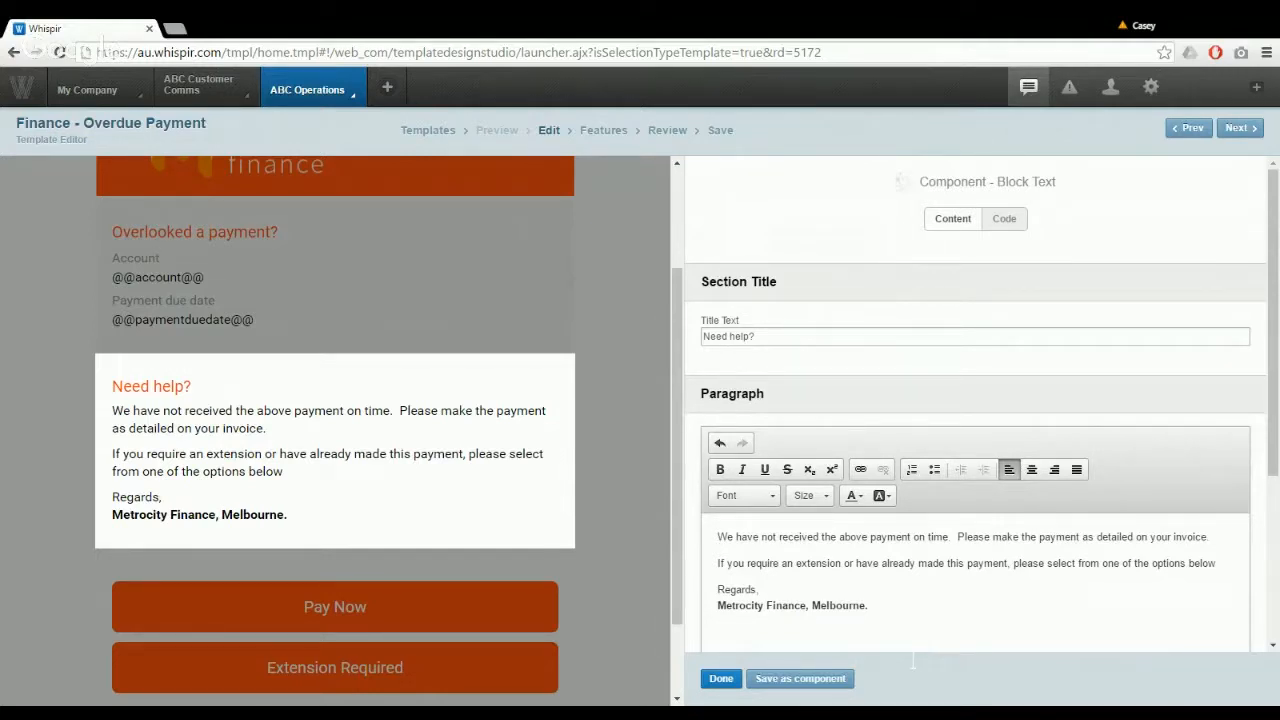
click(721, 678)
Change the "Pay Now" button's text to "I've already paid :)" and finish editing the button
drag(681, 544, 683, 588)
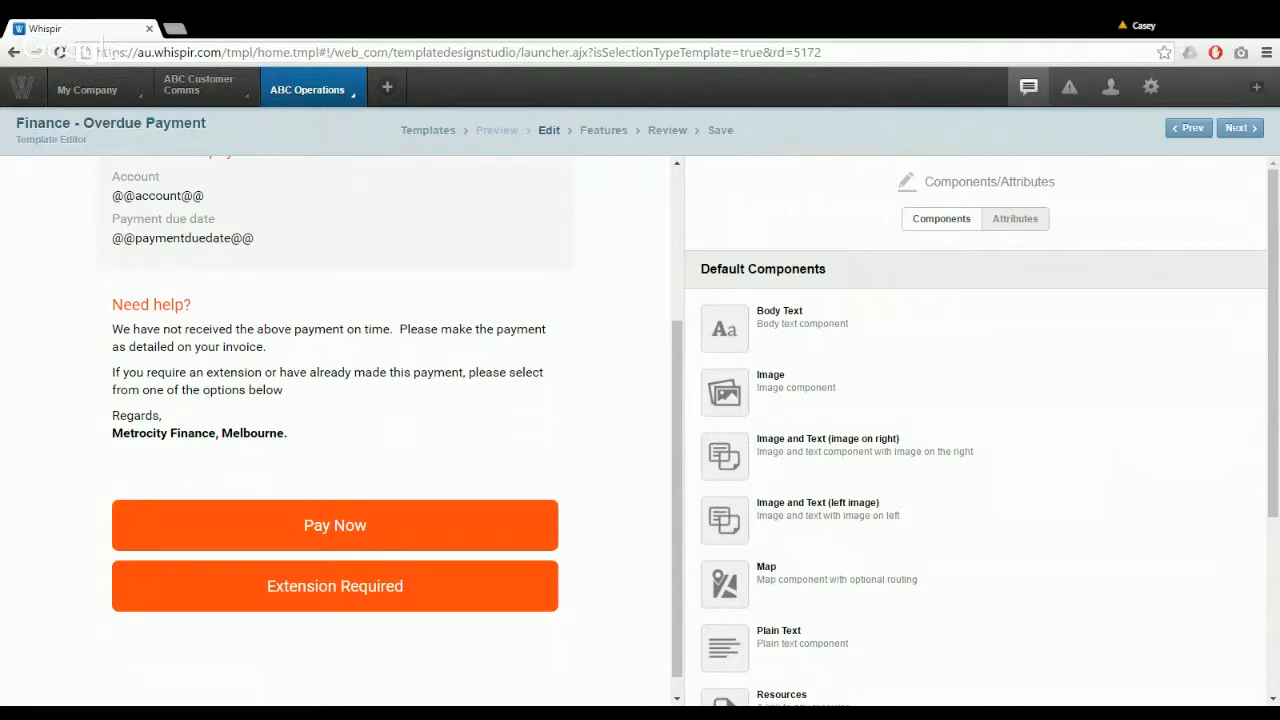
mouse_move(520, 494)
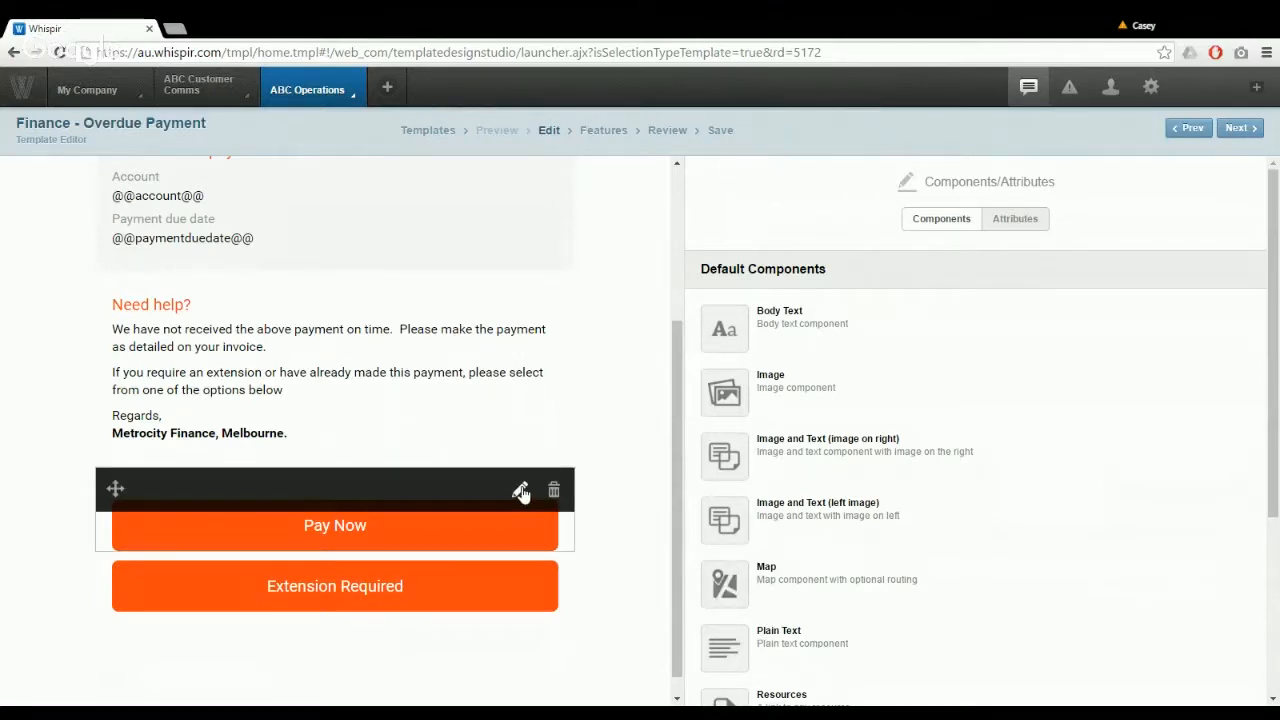
click(520, 491)
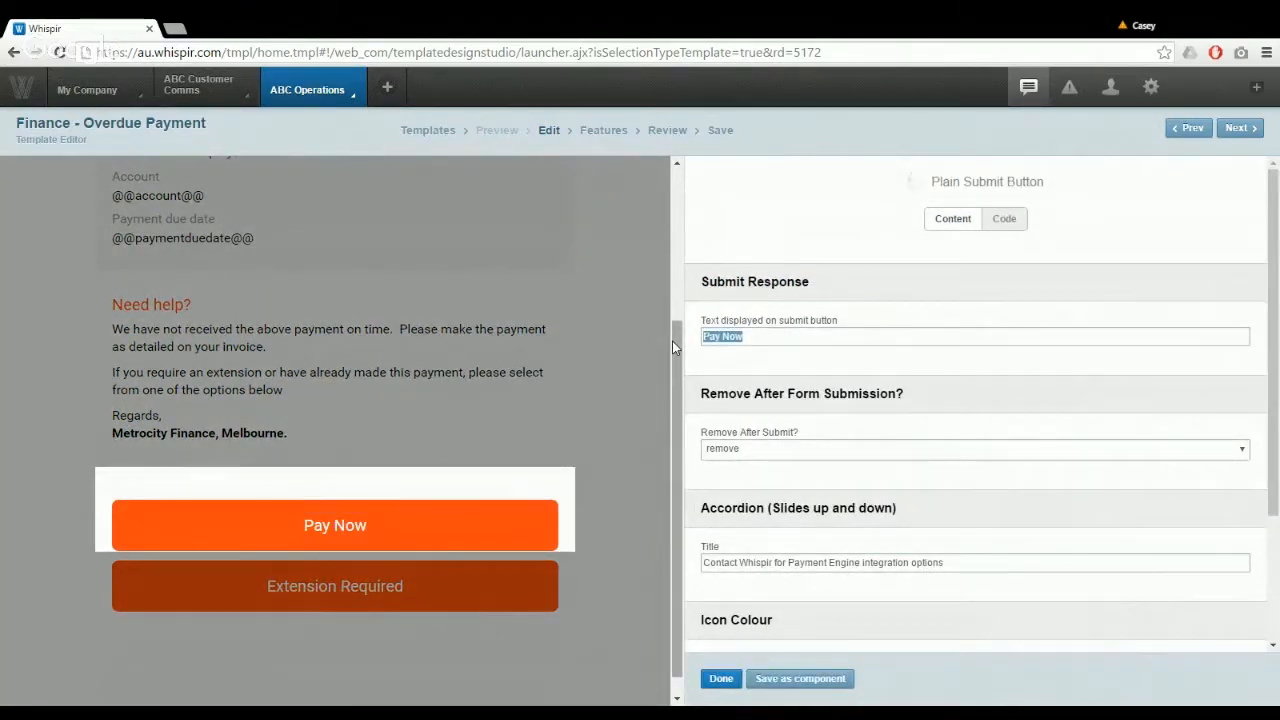
key(BackSpace)
text(I've already)
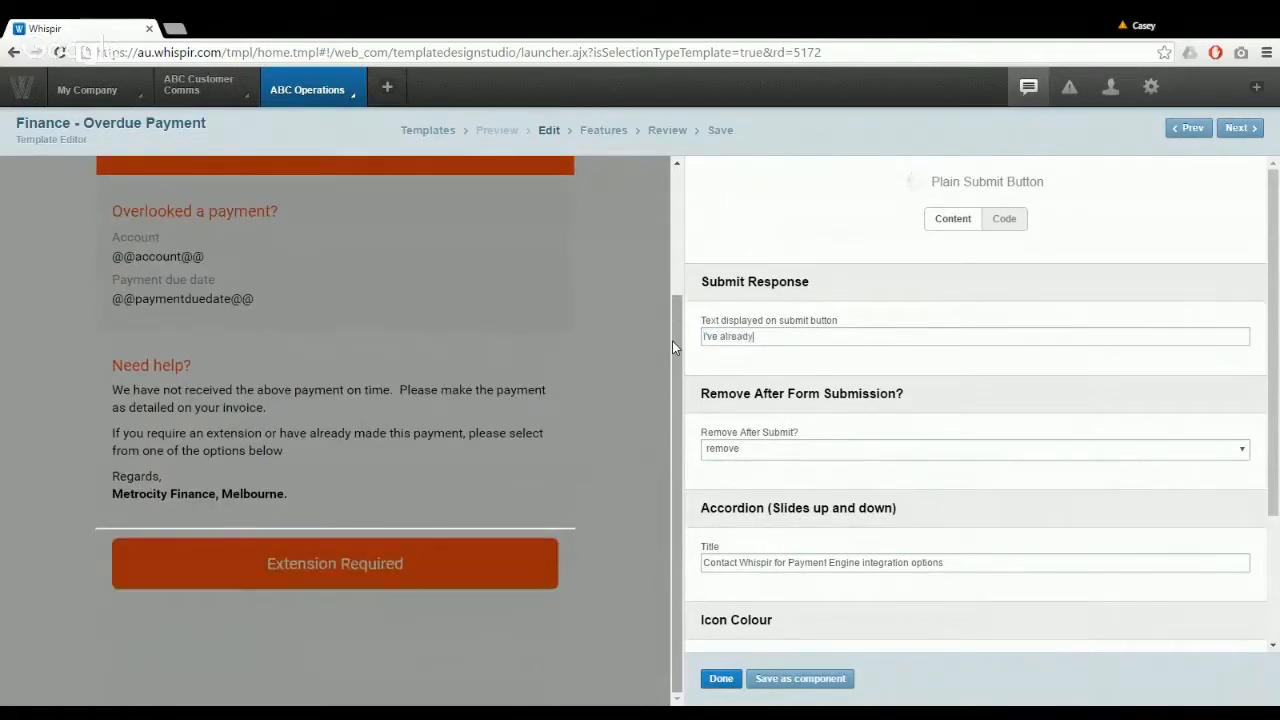
text( paid :))
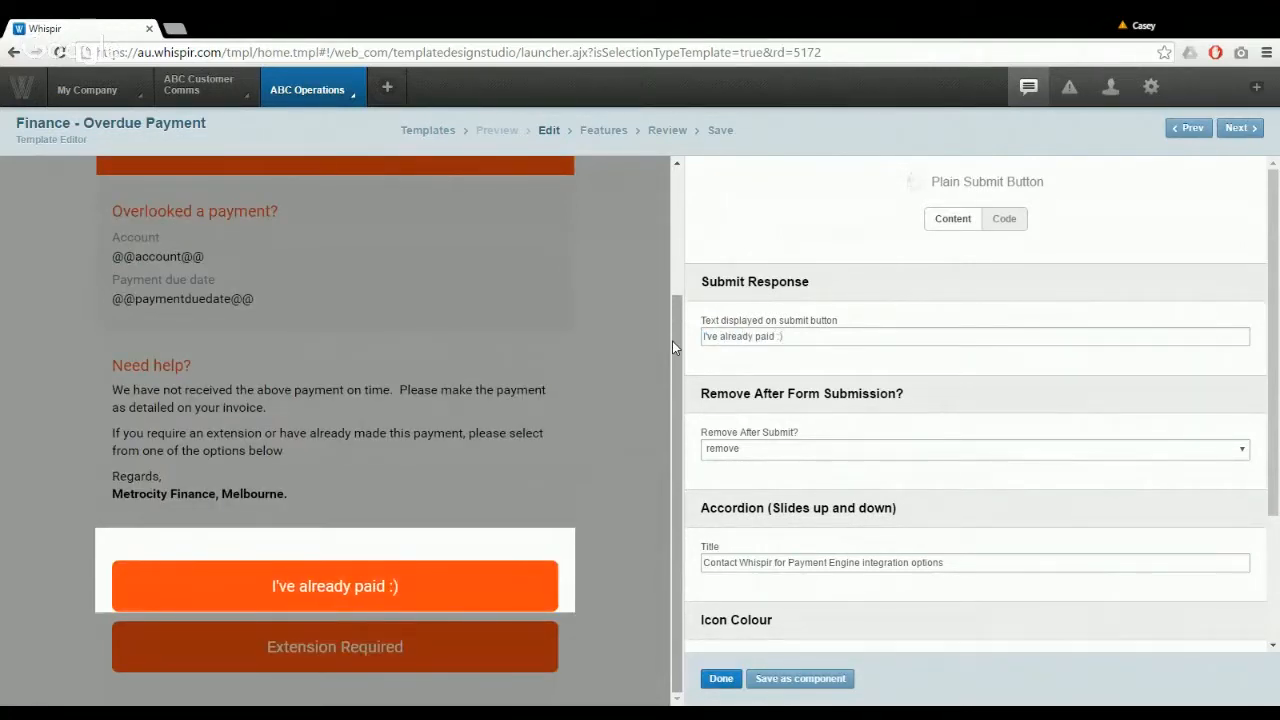
click(645, 454)
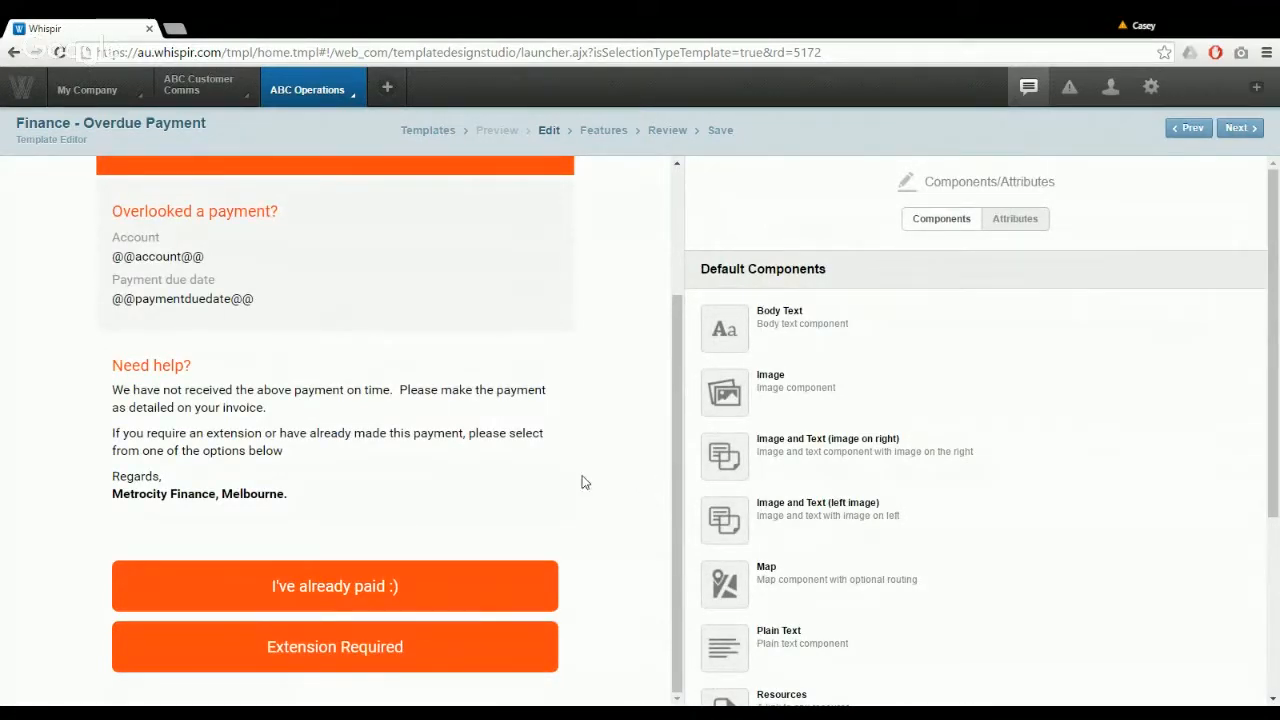
Replace the "I've already paid :)" button's accordion title with a message starting "Thanks, it sometimes take a few days for the payment to"
click(512, 549)
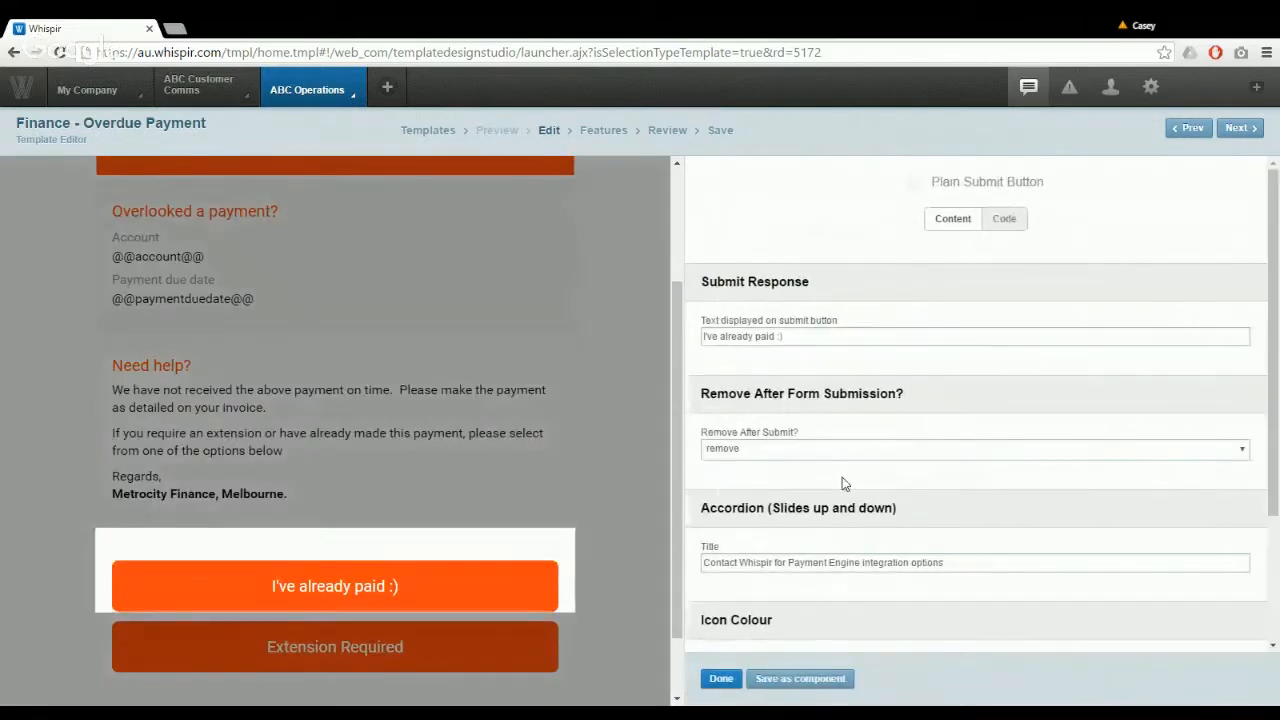
drag(1272, 340, 1272, 374)
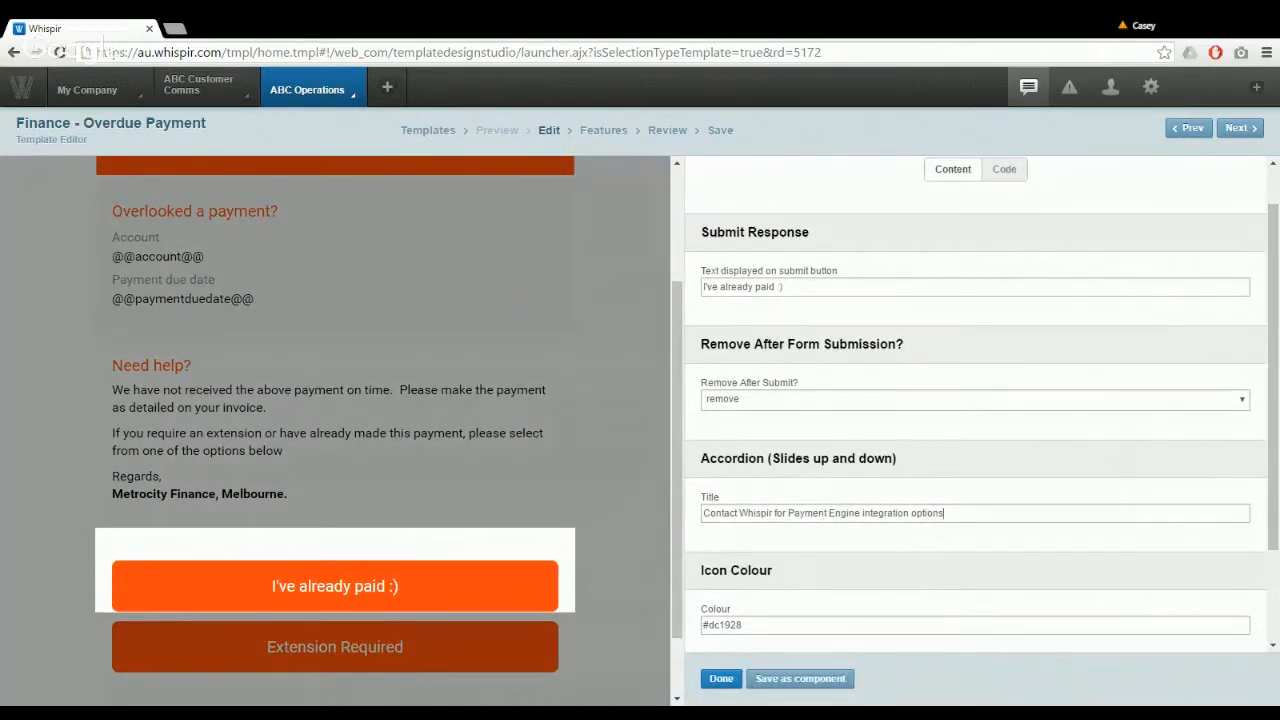
drag(946, 513, 702, 513)
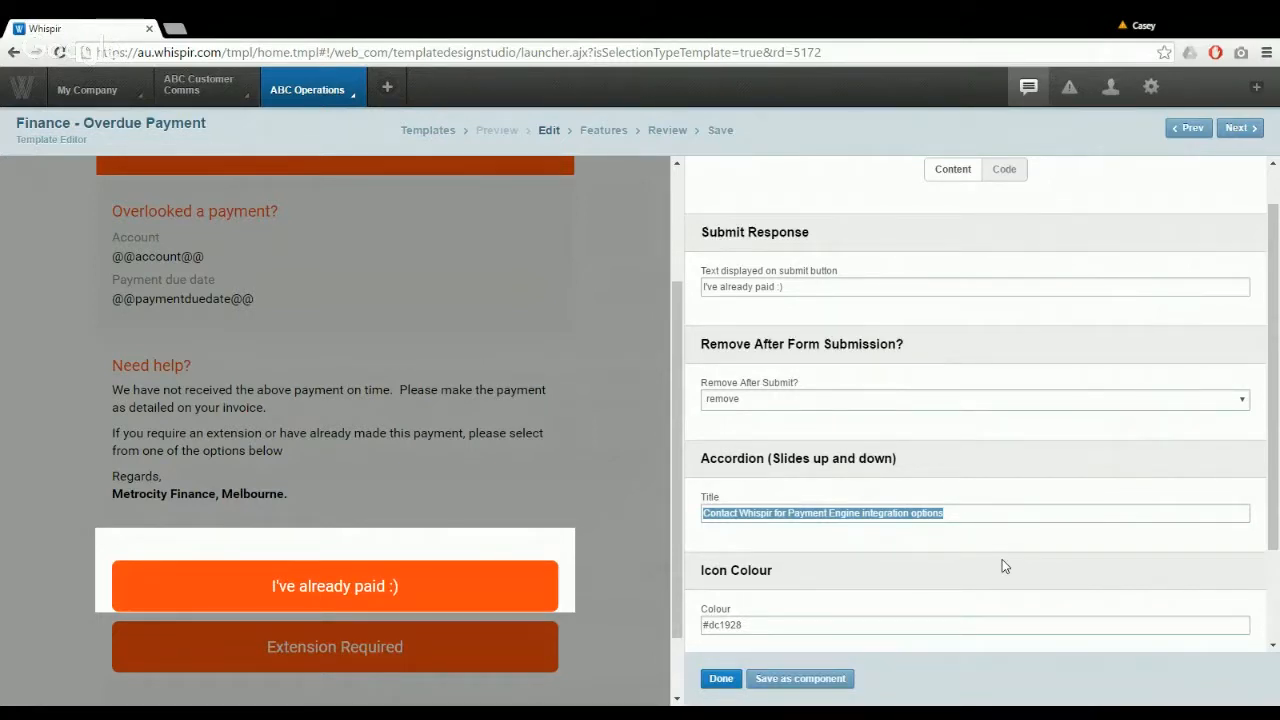
key(BackSpace)
text(Thanks.)
text( i)
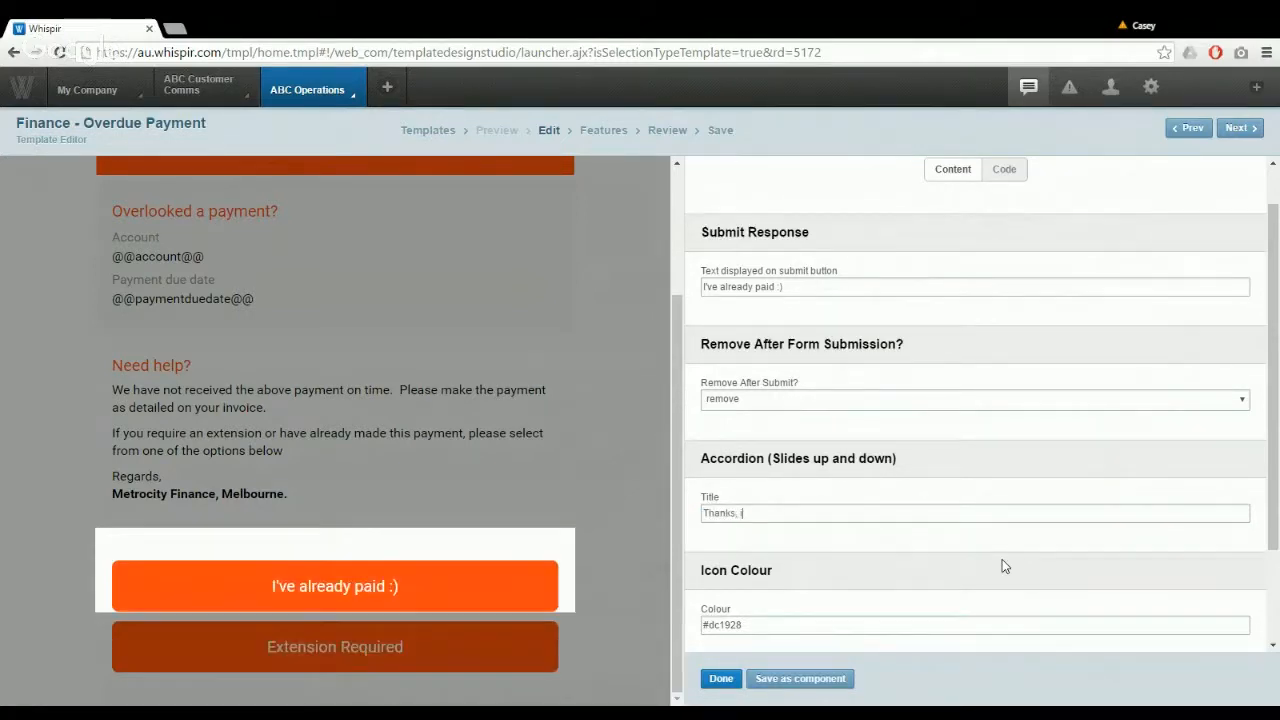
text(t sometimes take a few days for the payment to)
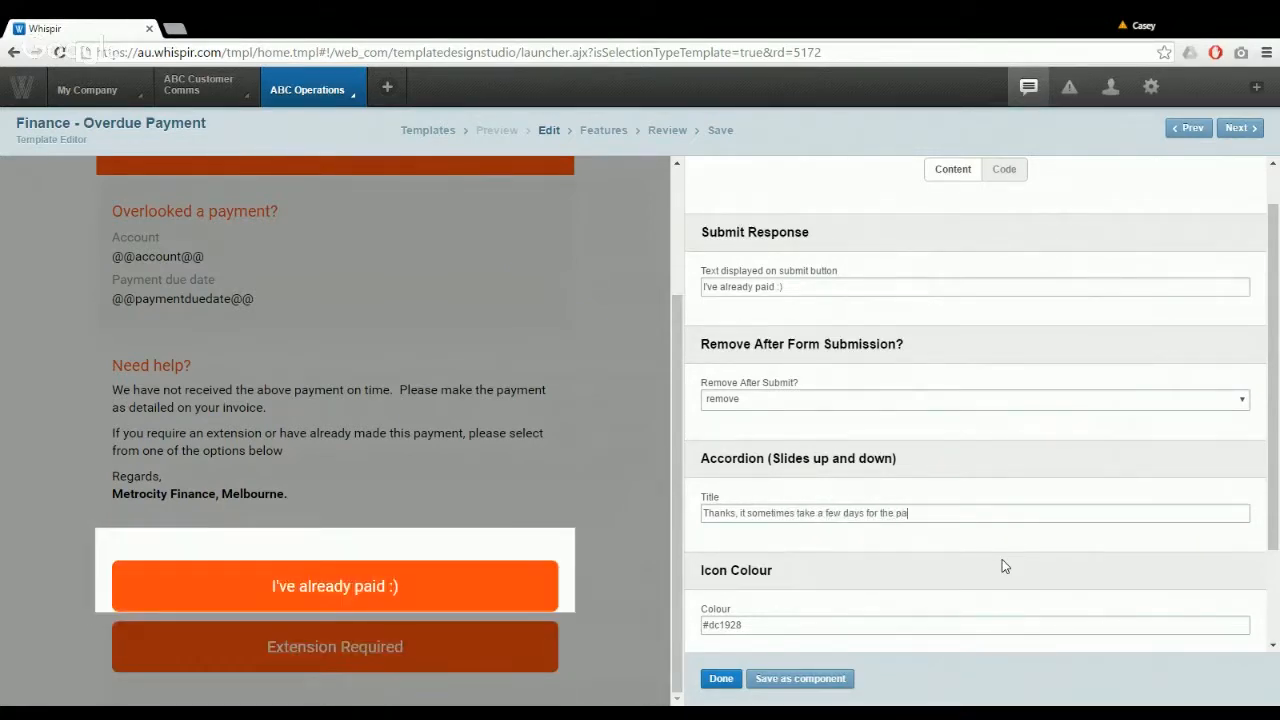
text(us)
key(BackSpace)
click(658, 553)
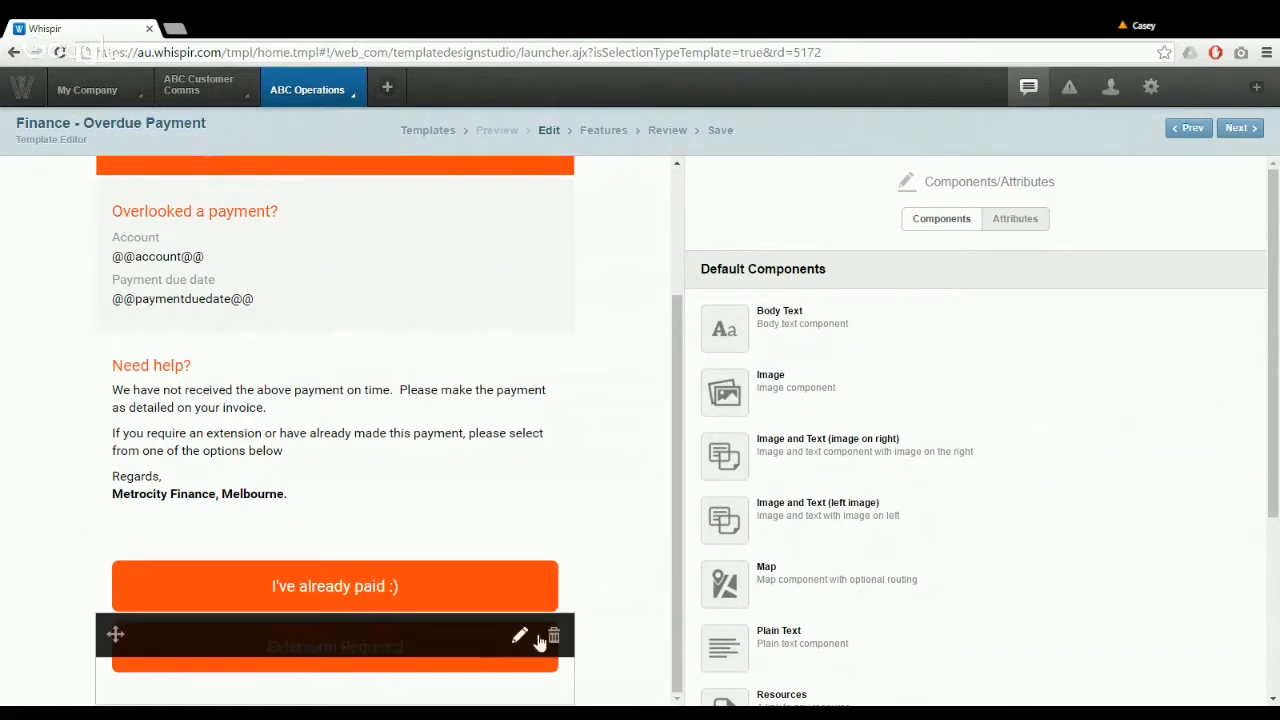
Change the "Extension Required" button's text to "I'd like an extension"
click(520, 634)
drag(792, 336, 662, 334)
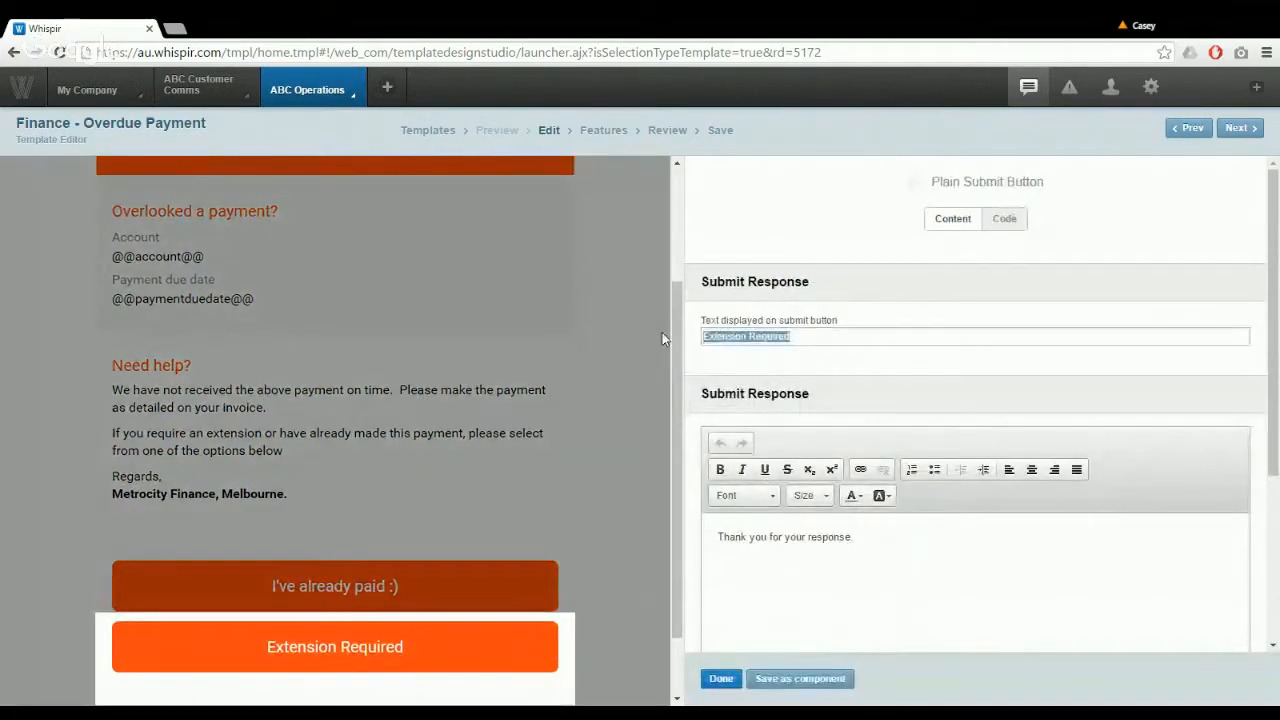
text(I'd li)
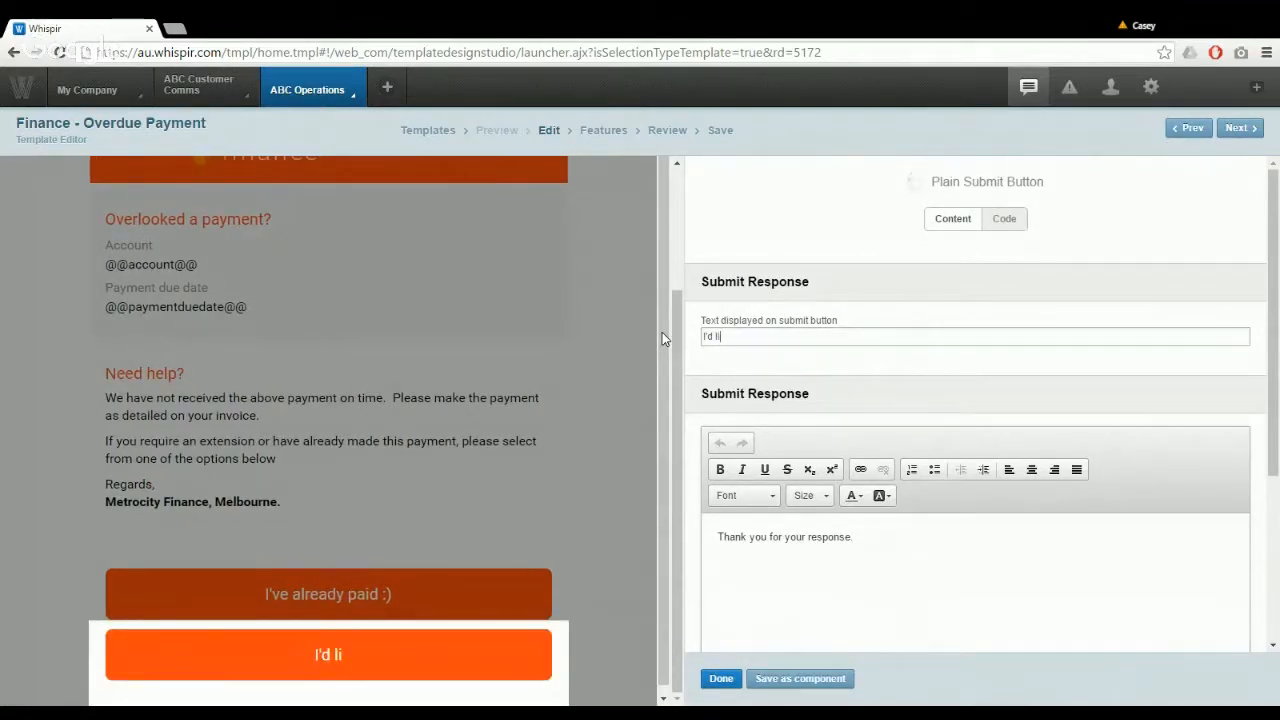
text(ke an extre)
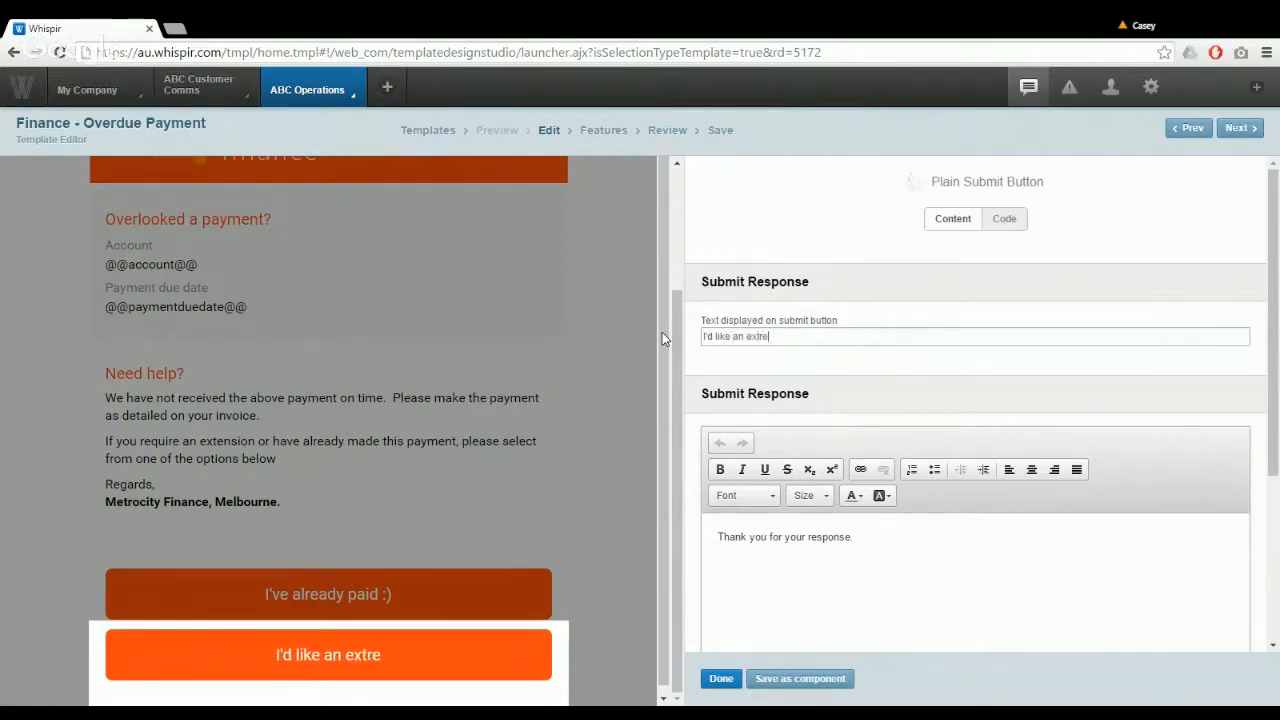
key(BackSpace)
key(BackSpace)
text(ension)
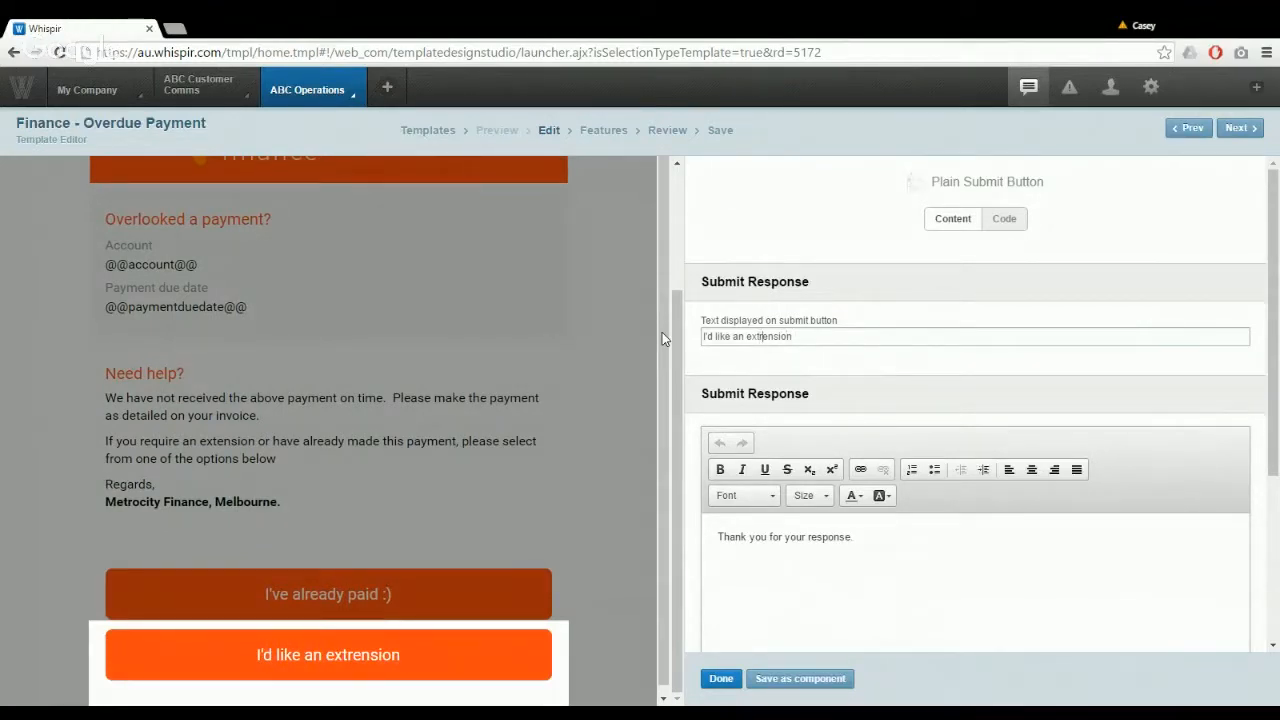
Set the submit response to "Thanks. Our collections team will be in contact within 1 business day to confirm whether your extension request has been successful"
click(808, 568)
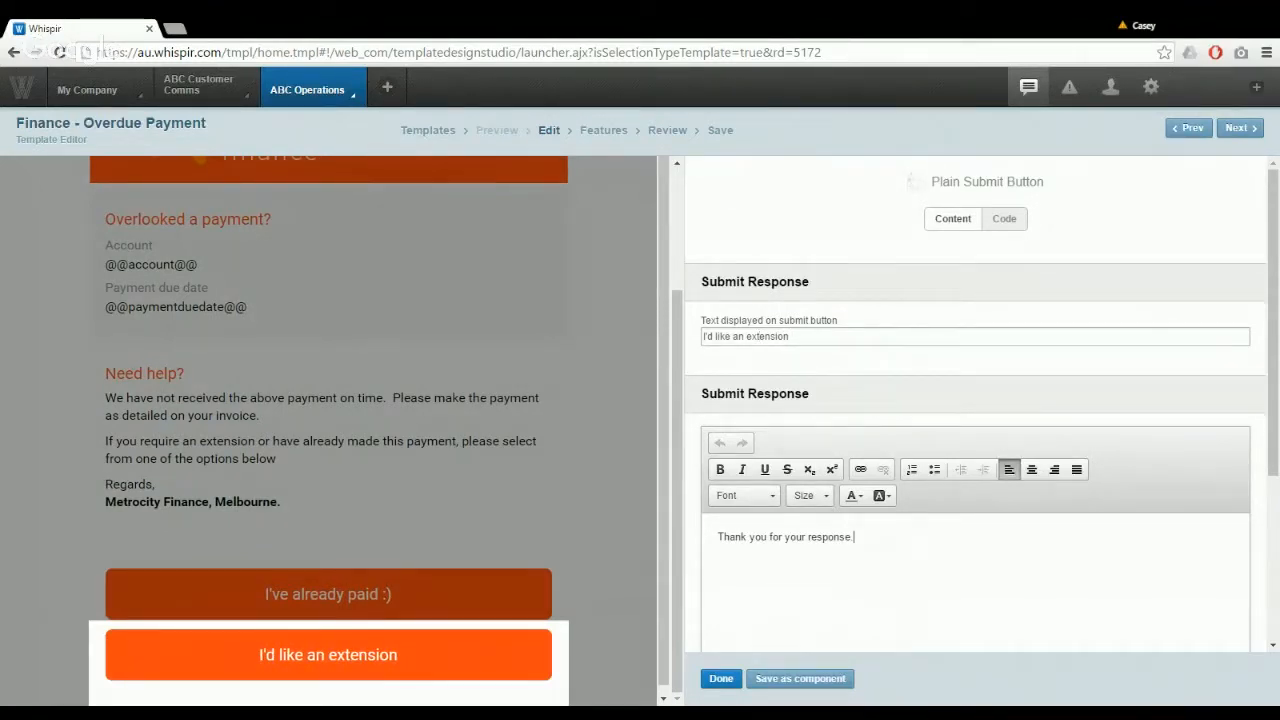
key(ctrl+a)
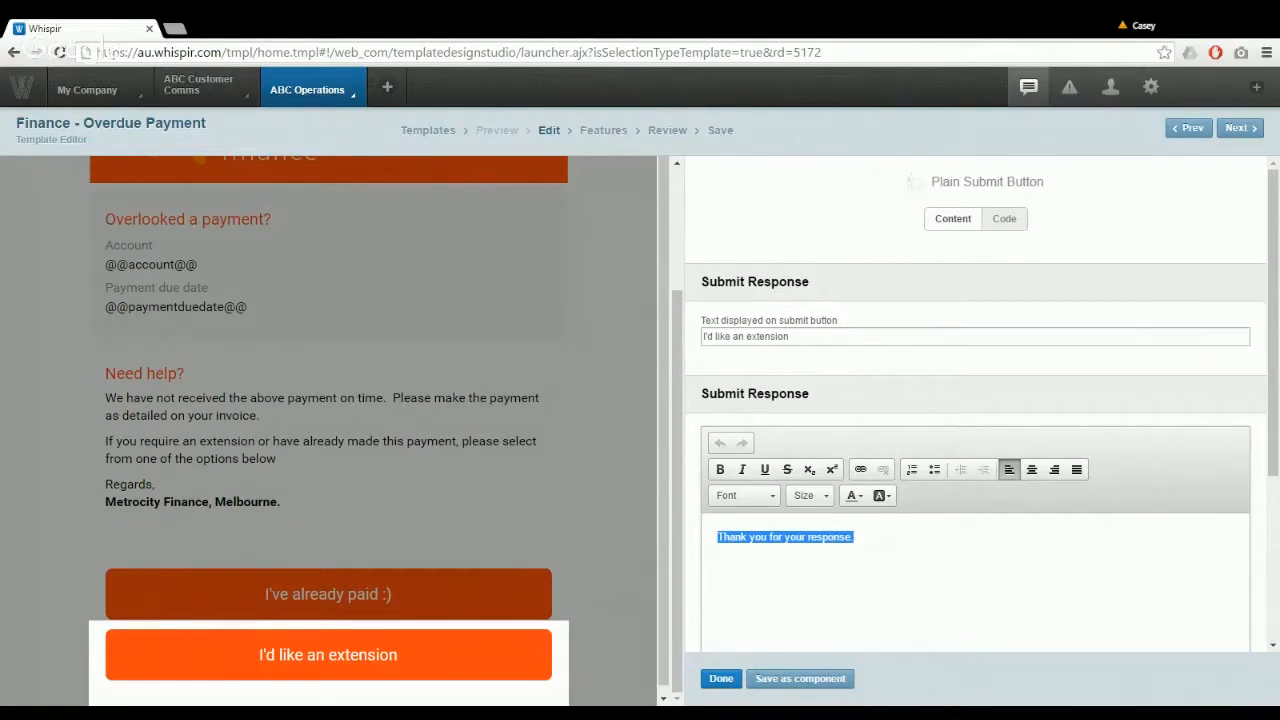
text(Thanks, )
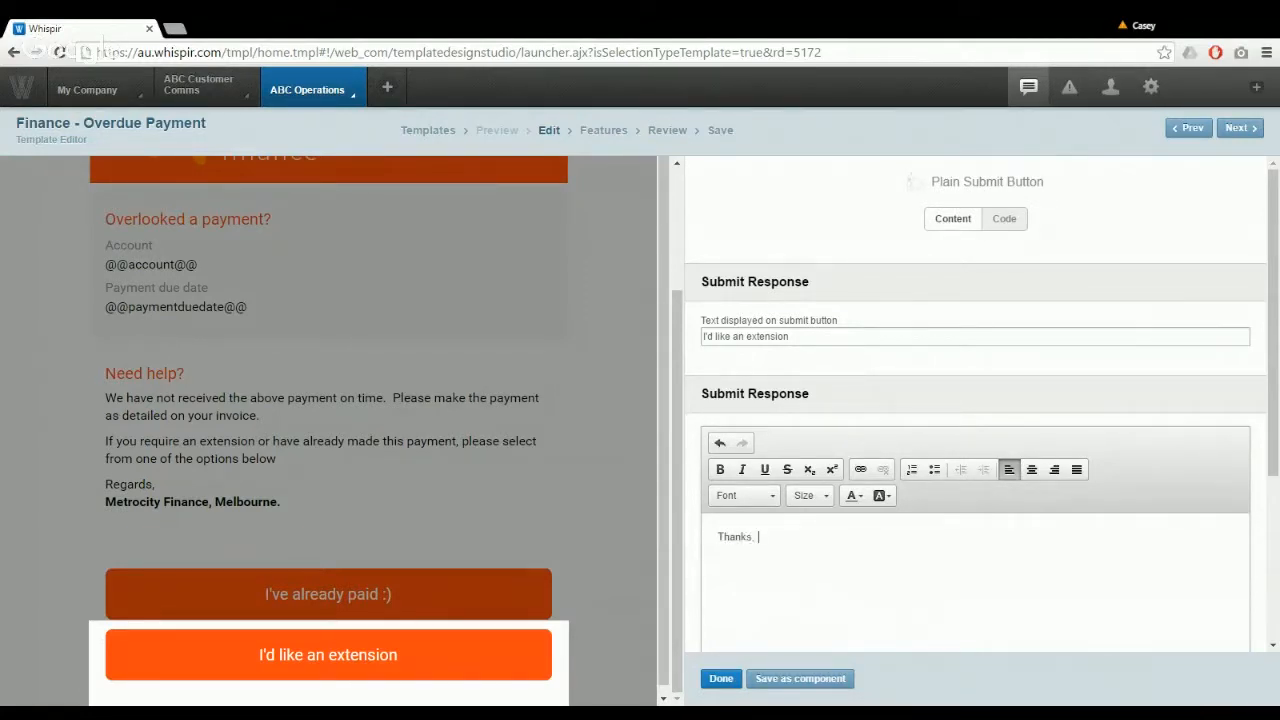
text(Our collections team will be in contact within 1 business day )
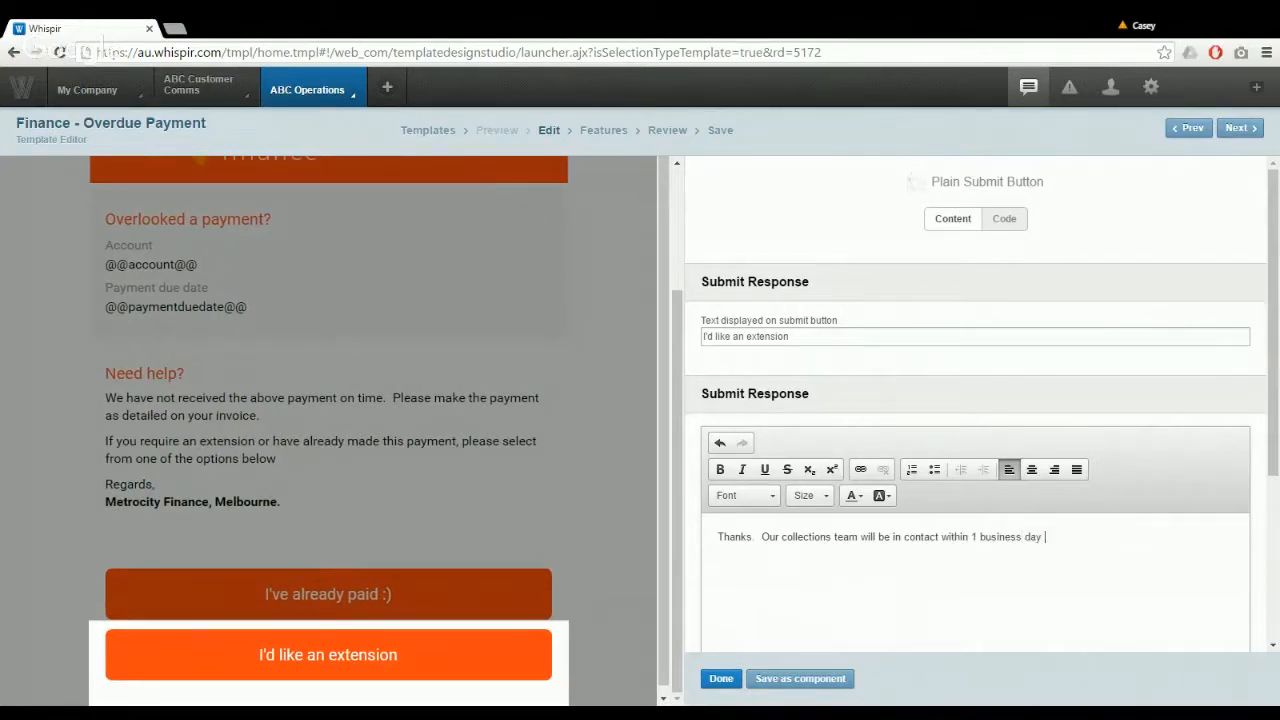
text(to confirm whether)
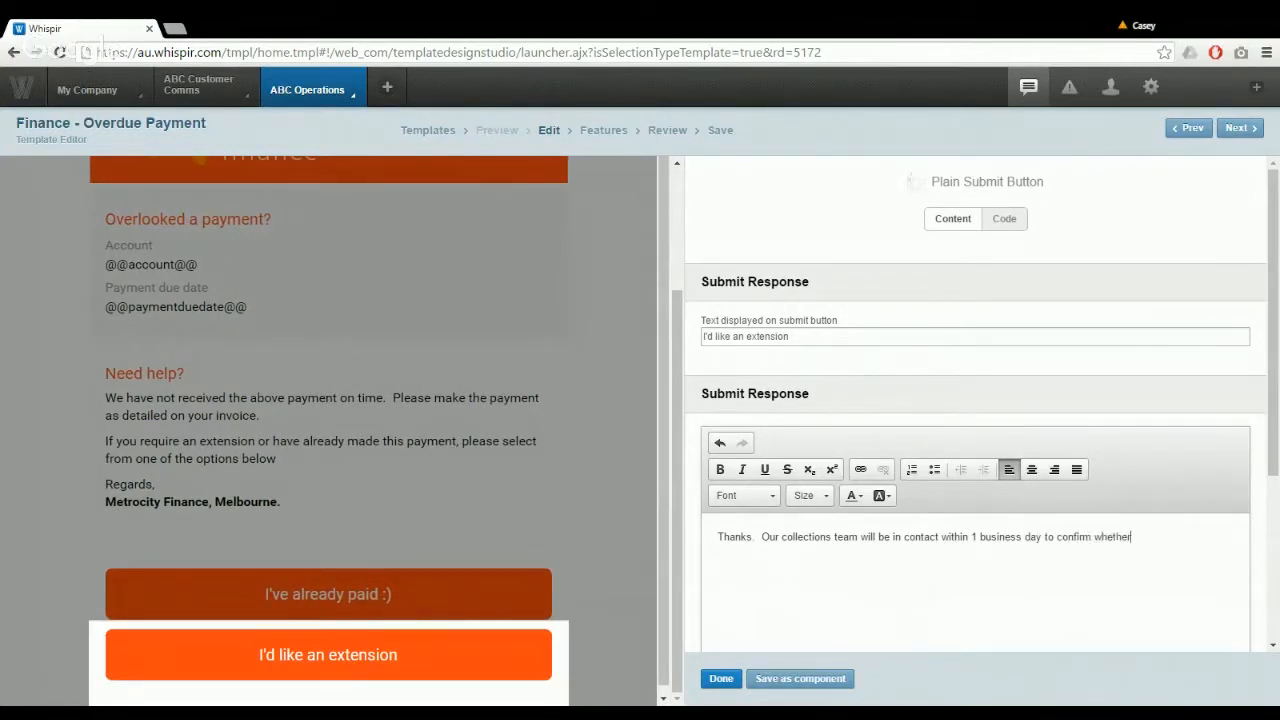
text( your extension request has bee)
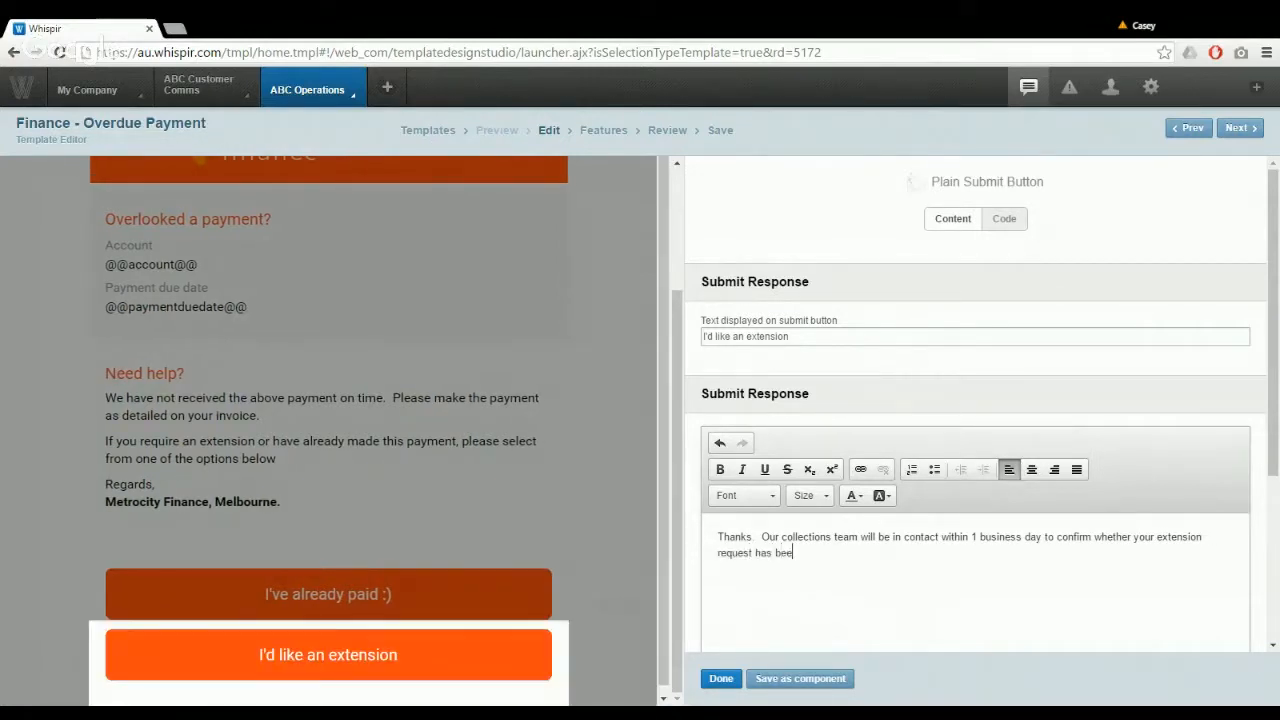
text(n successful)
click(720, 678)
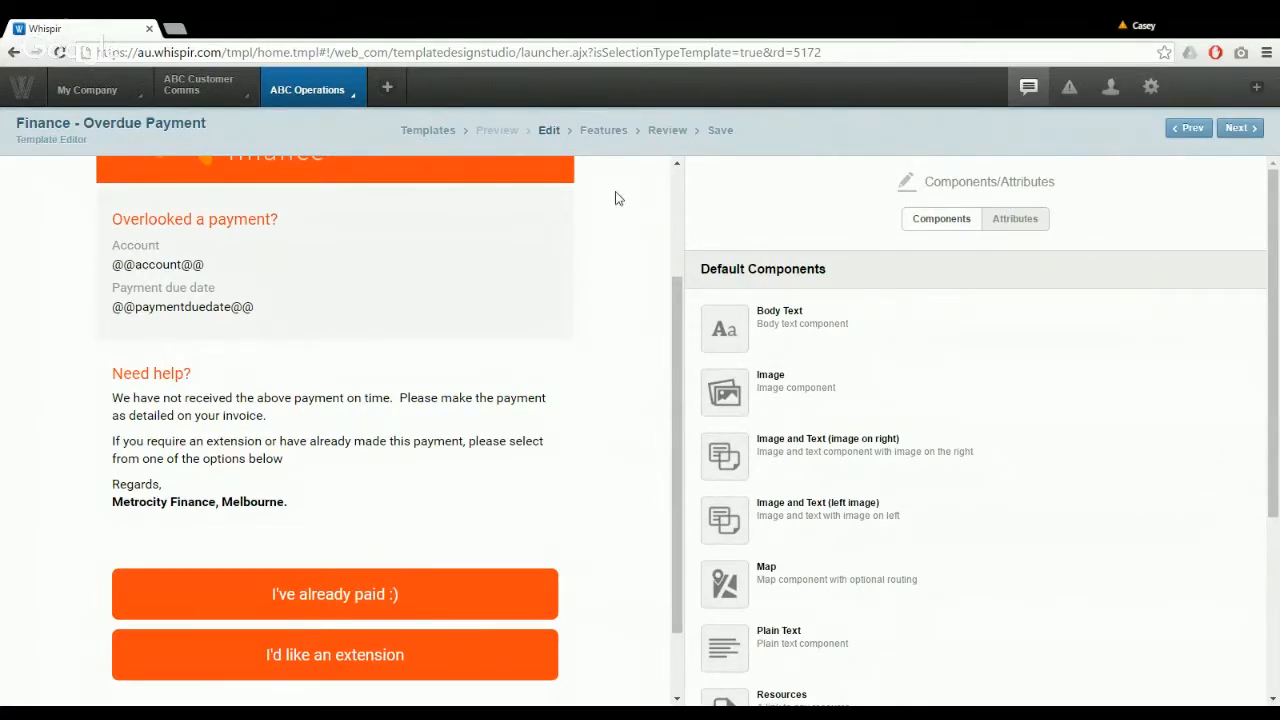
Review the finished template, checking the mobile web version in both landscape and portrait orientation
click(667, 131)
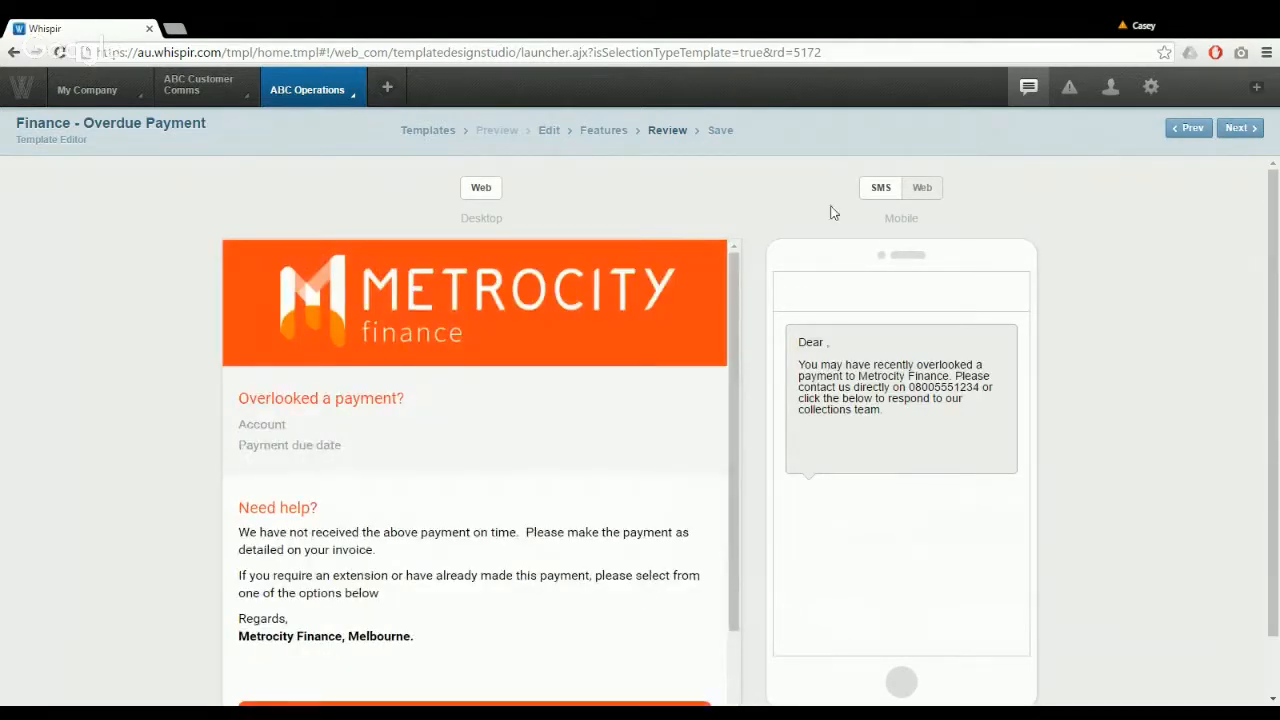
click(922, 190)
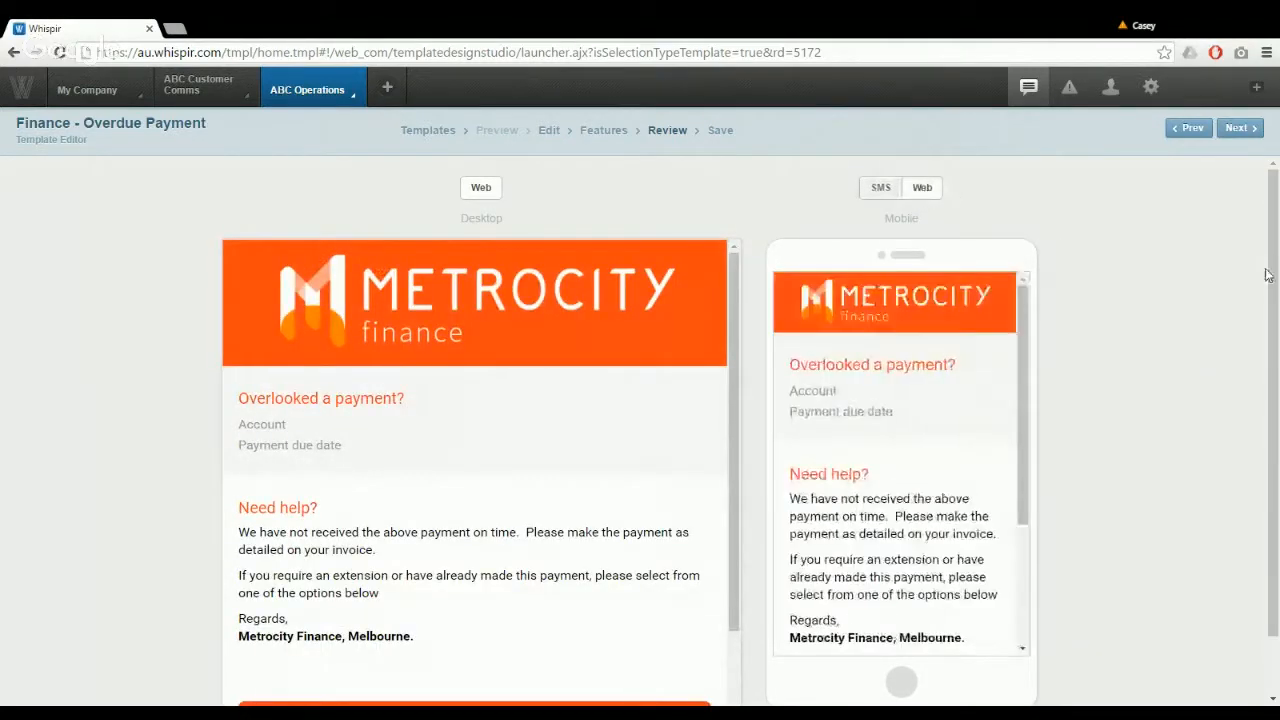
drag(1275, 280, 1277, 347)
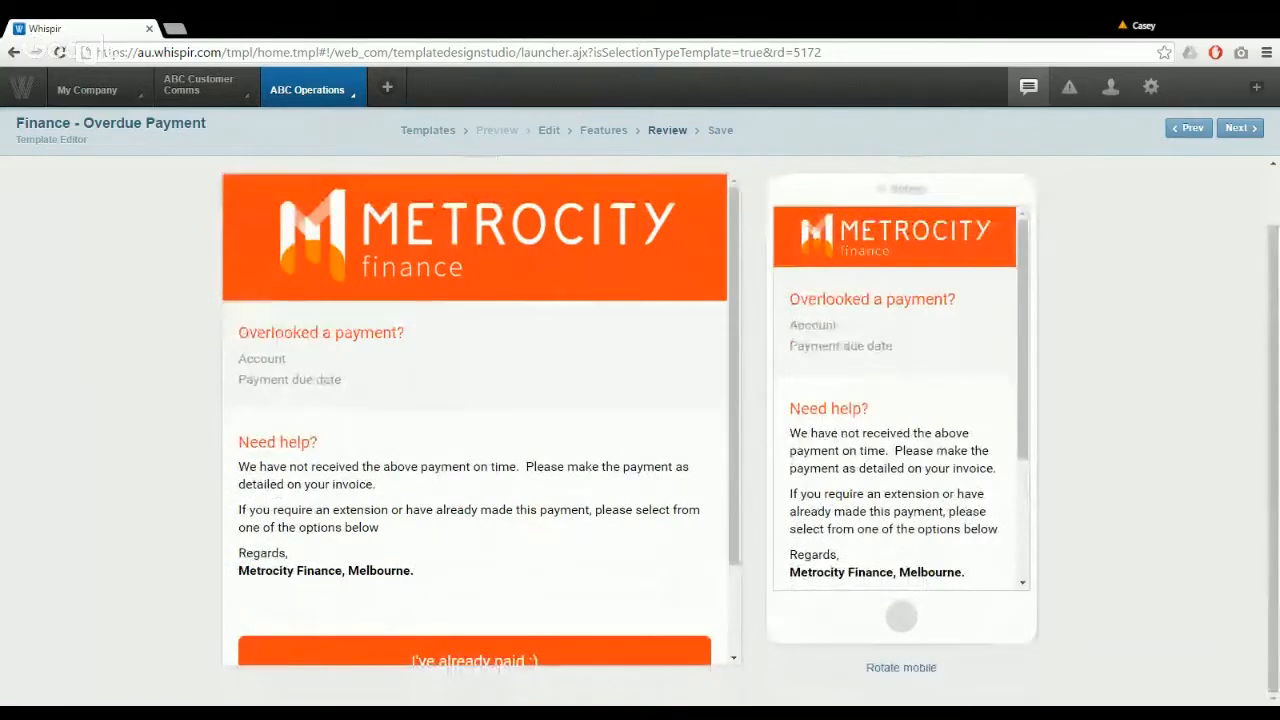
click(915, 668)
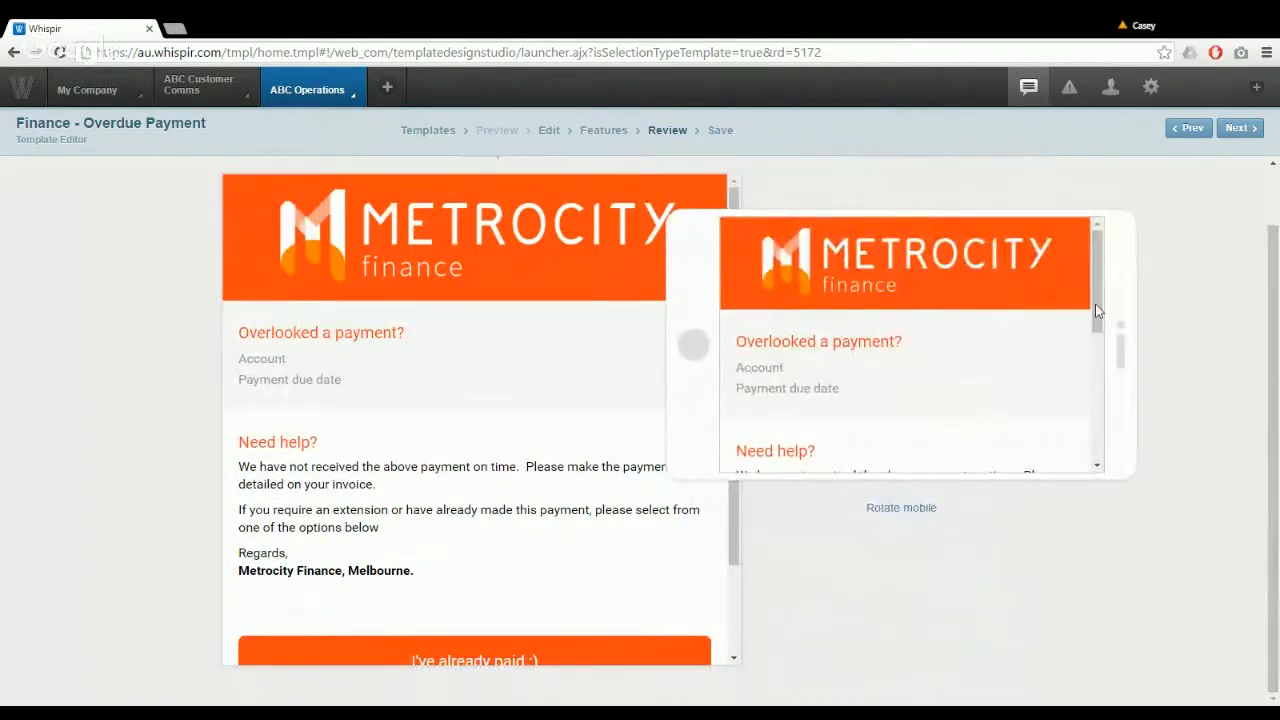
scroll(1125, 390, down, 3)
scroll(1124, 410, down, 3)
scroll(1123, 360, up, 5)
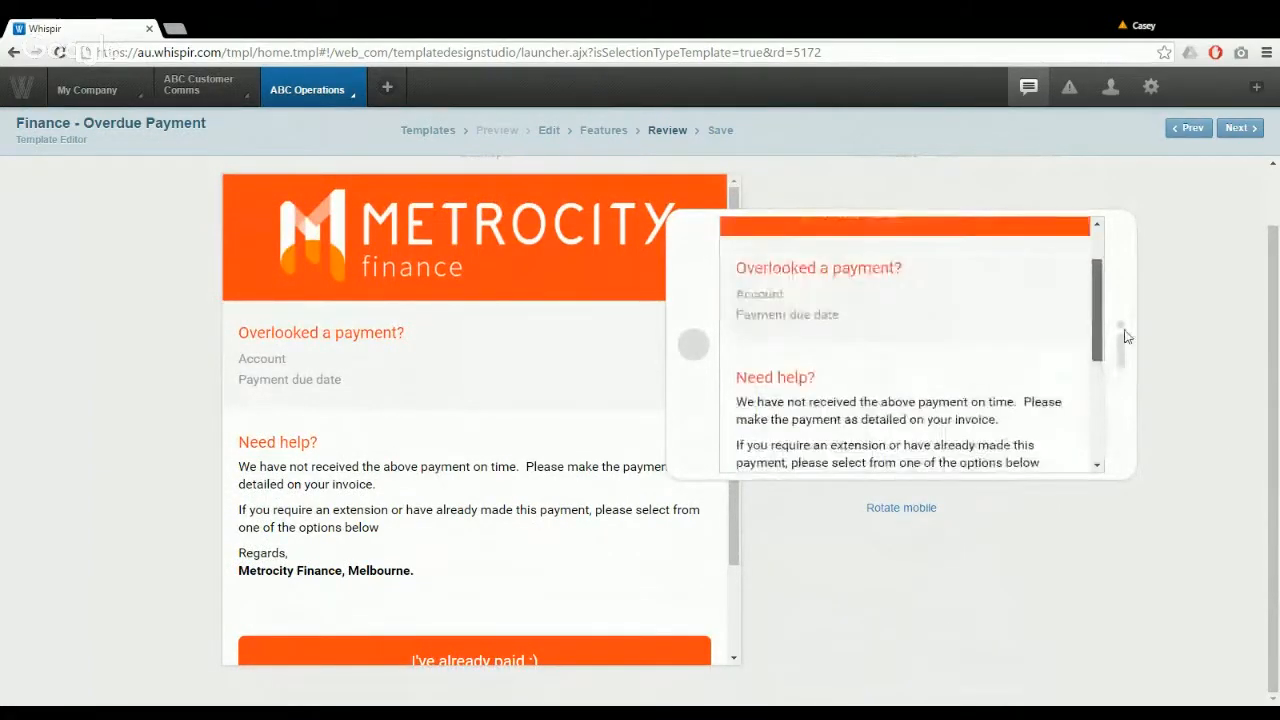
click(928, 510)
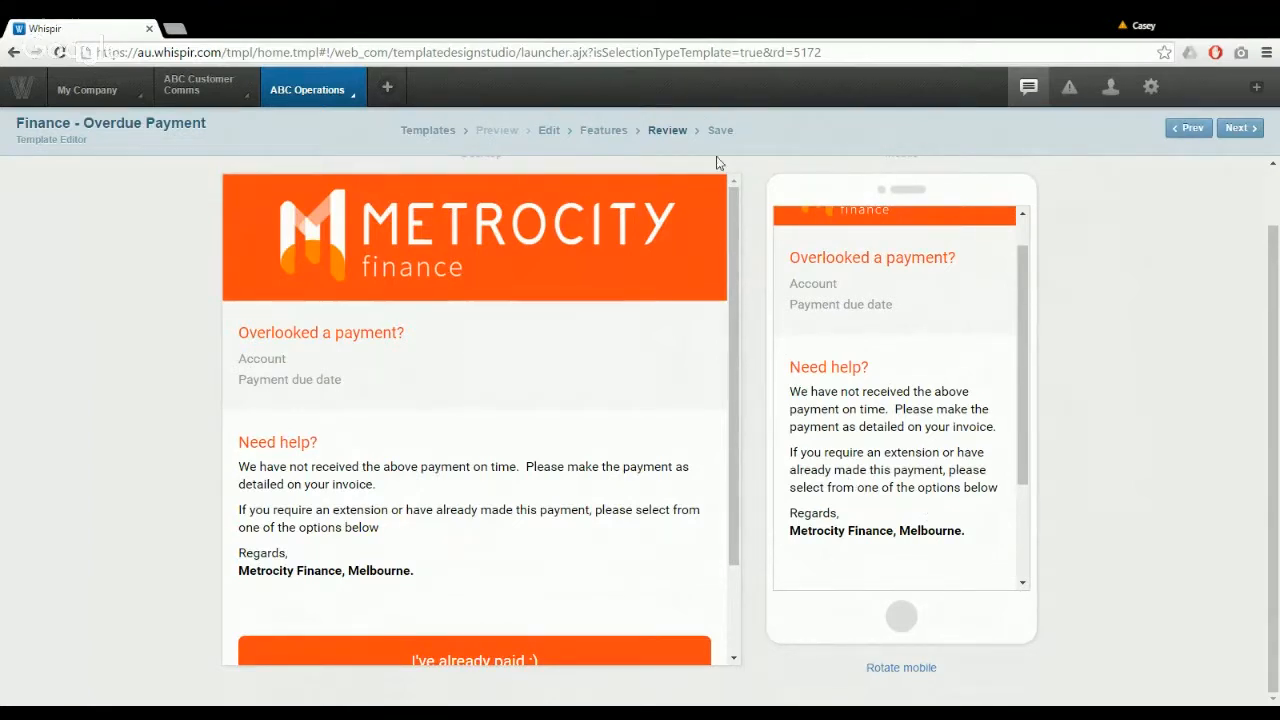
Save the template under the name "Metrocity Finance - Overdue payment"
click(722, 131)
drag(825, 232, 703, 232)
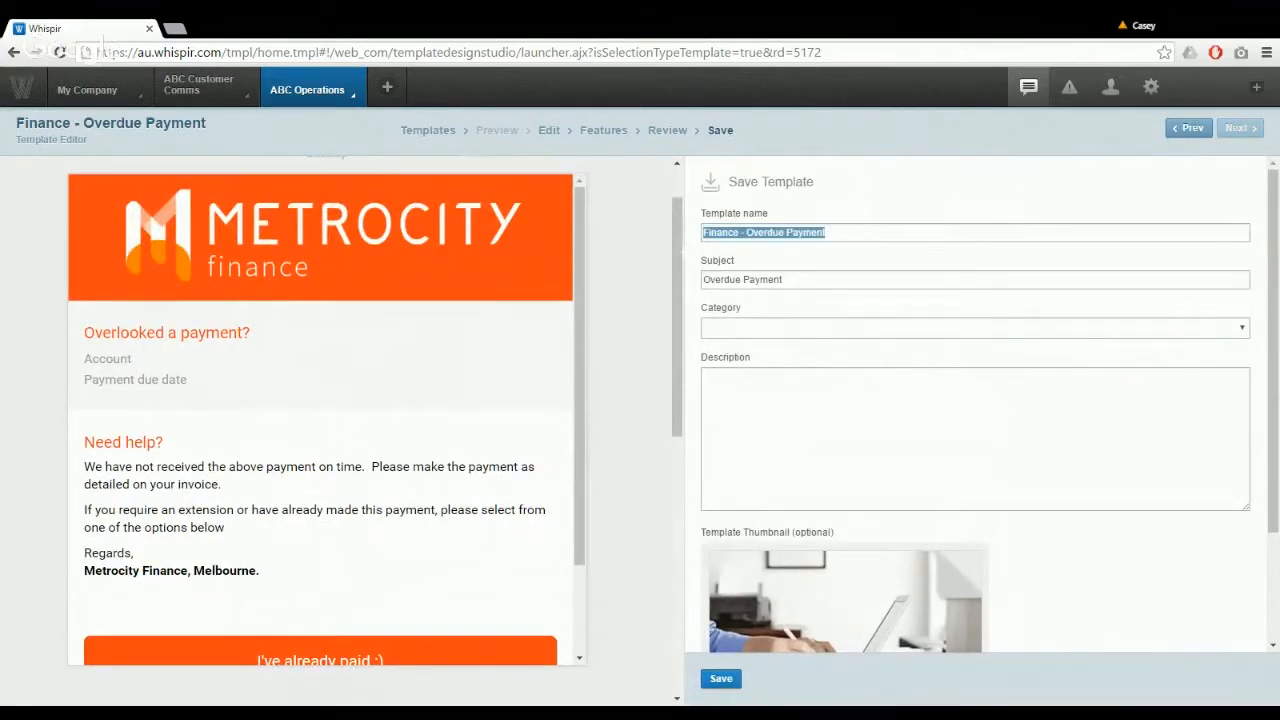
text(Metrocity Finance - Overdue payment)
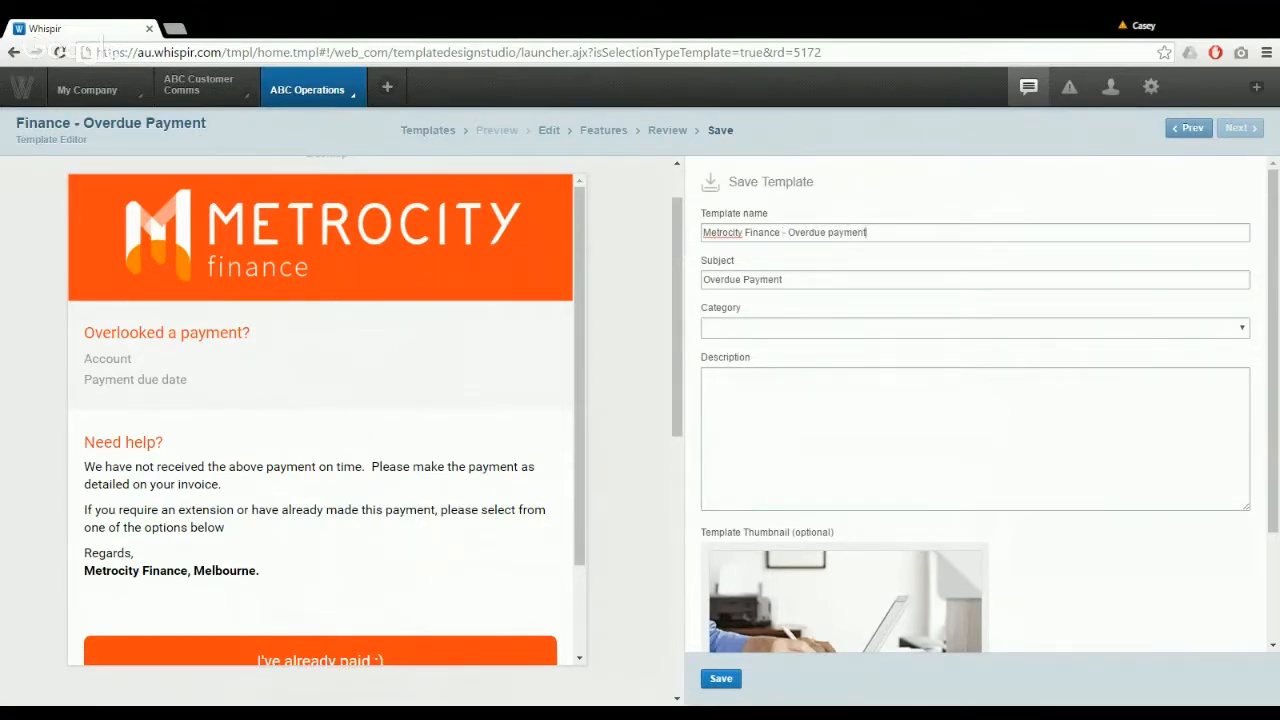
click(727, 680)
click(728, 680)
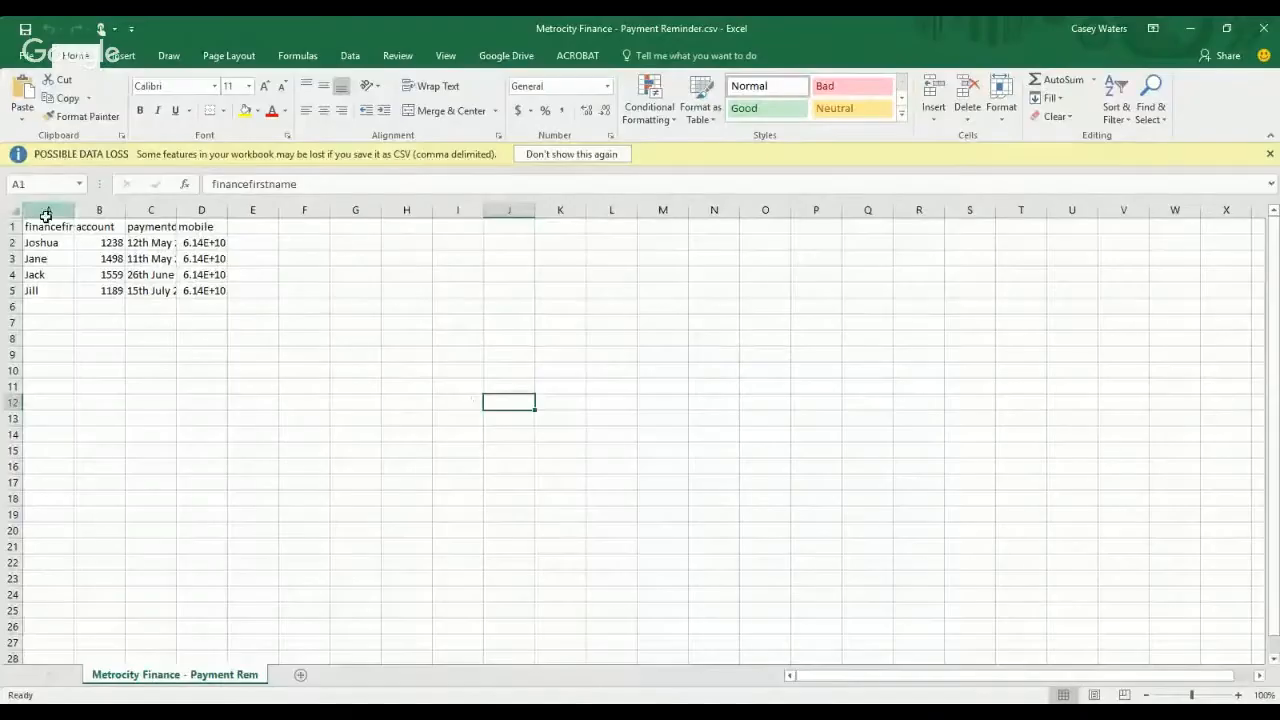
In Excel, widen columns A to D of the payment reminder CSV and check the financefirstname, account and paymentduedate headers
drag(46, 209, 321, 211)
click(693, 340)
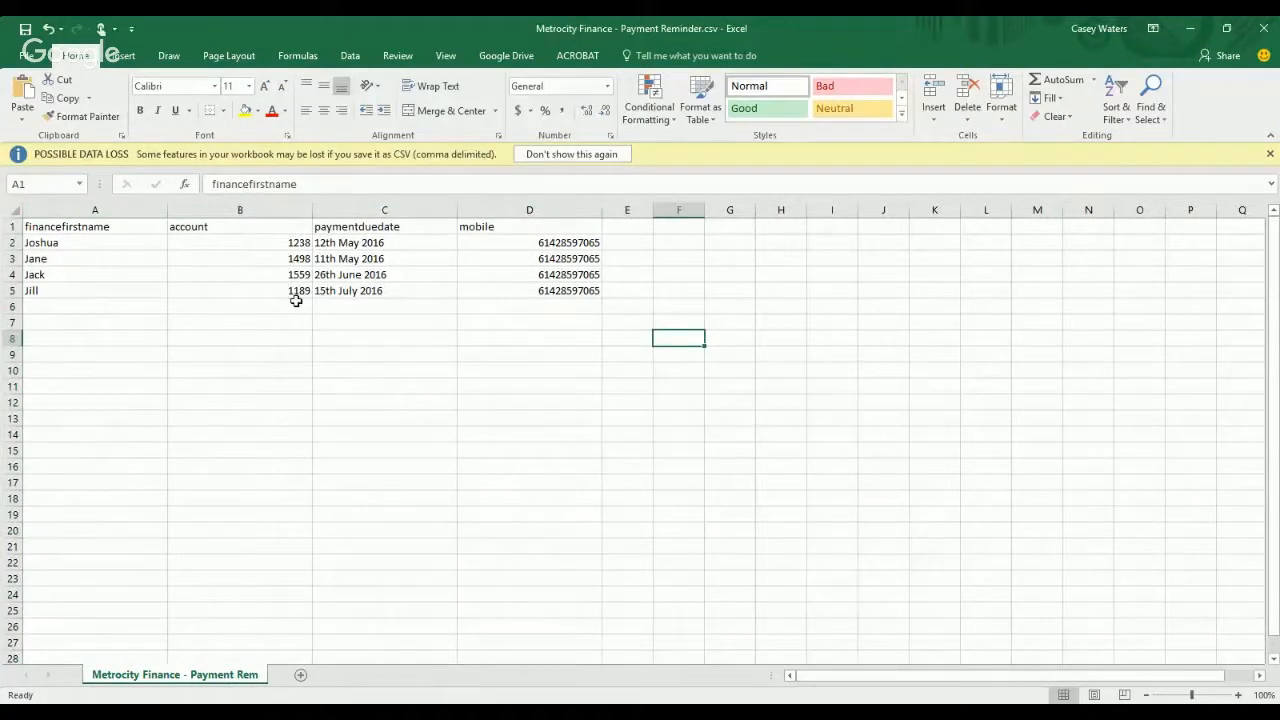
click(112, 228)
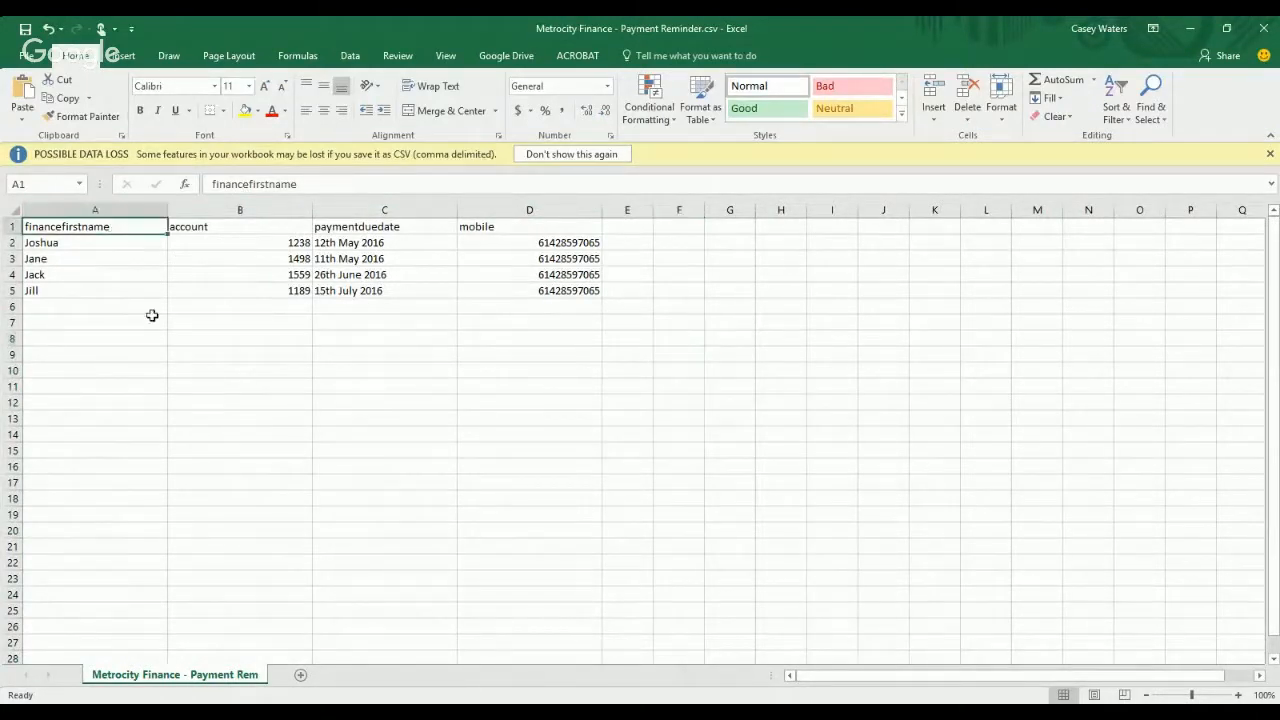
click(239, 232)
click(392, 231)
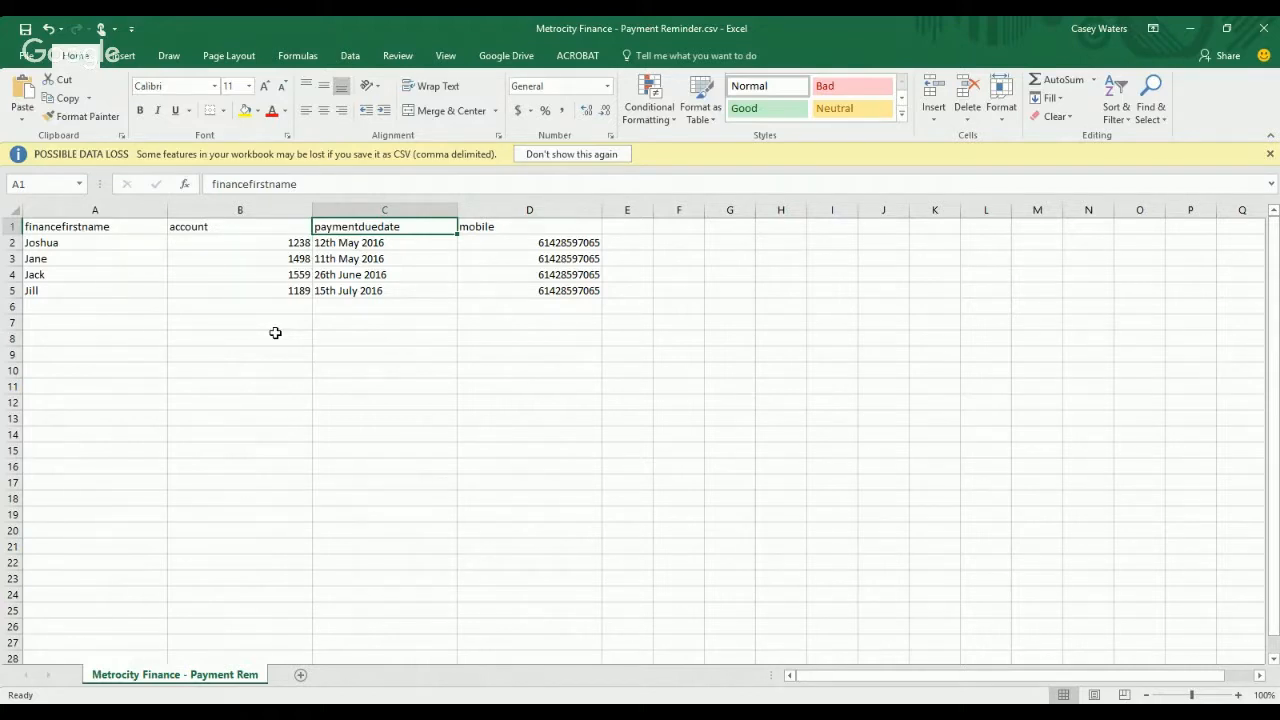
Check the mobile column and the individual recipient rows in the payment reminder CSV
click(527, 210)
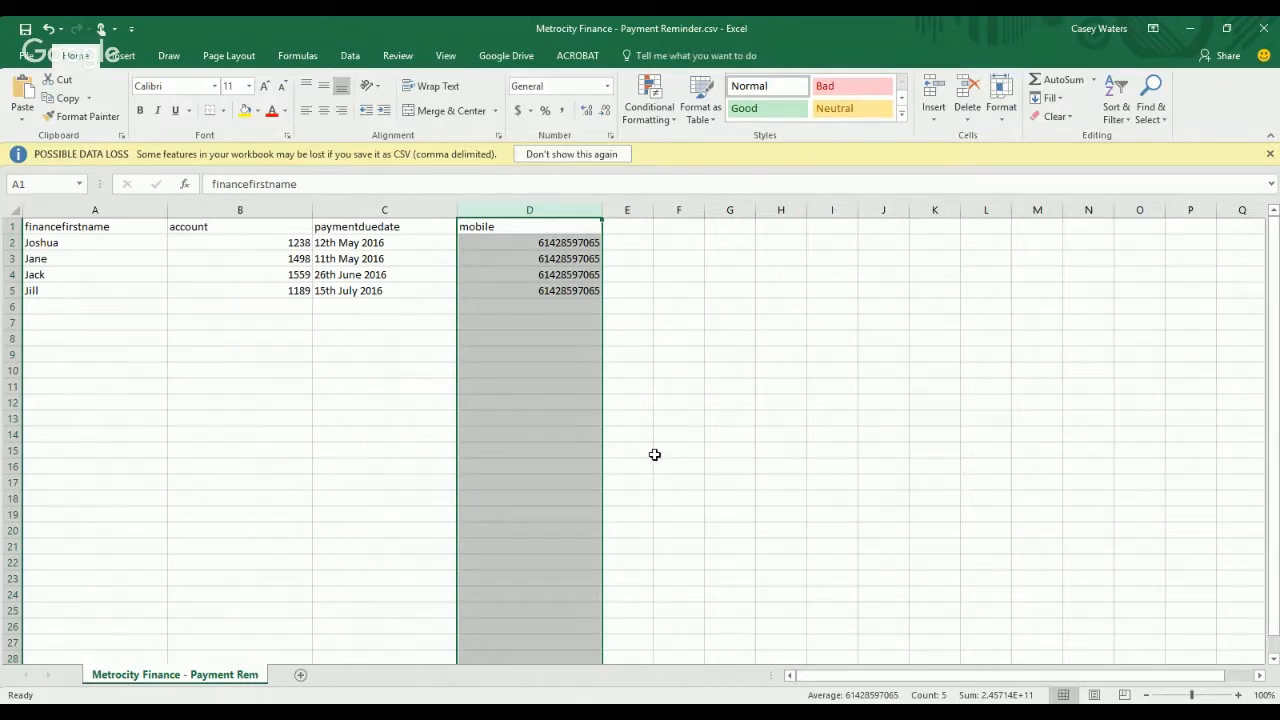
click(4, 246)
click(4, 259)
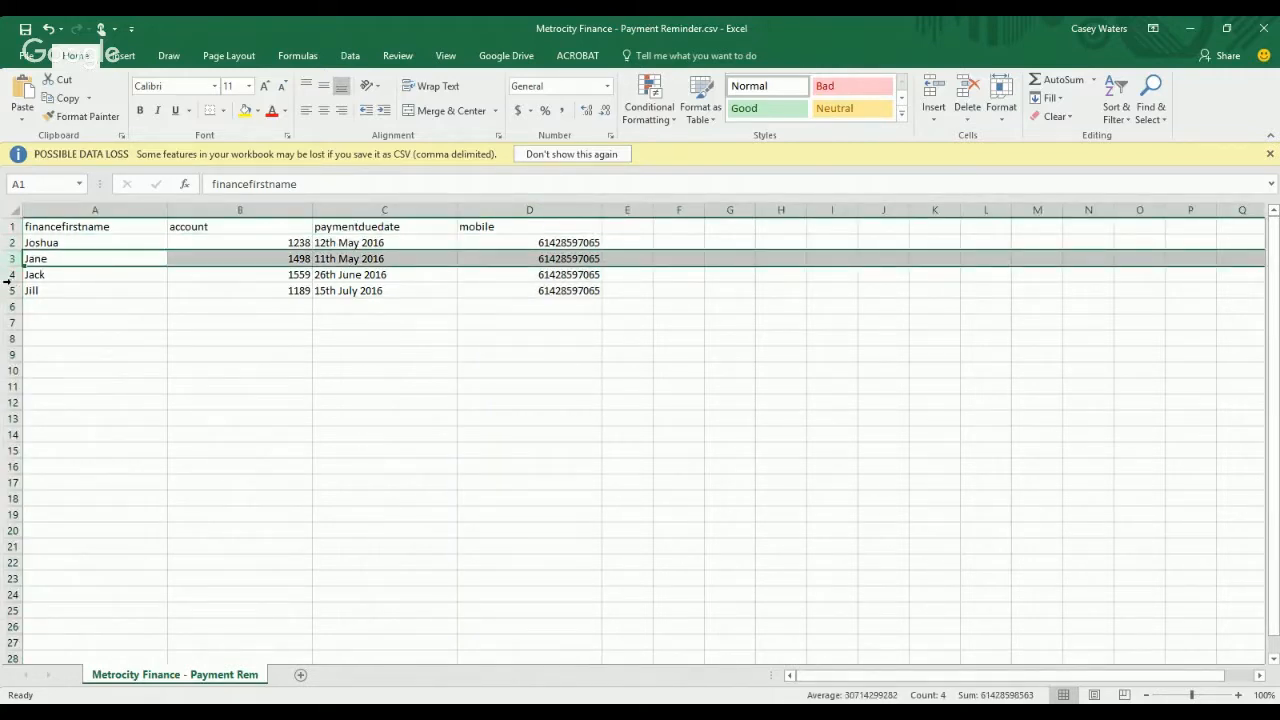
click(5, 276)
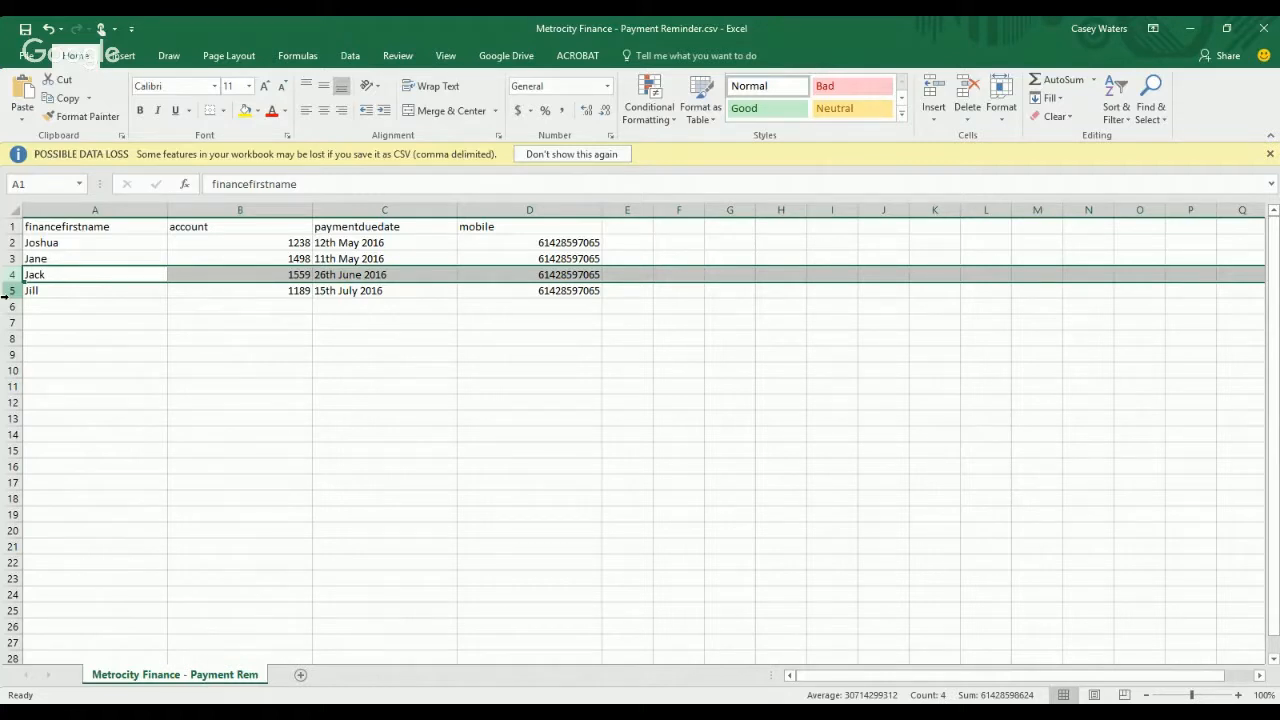
click(5, 291)
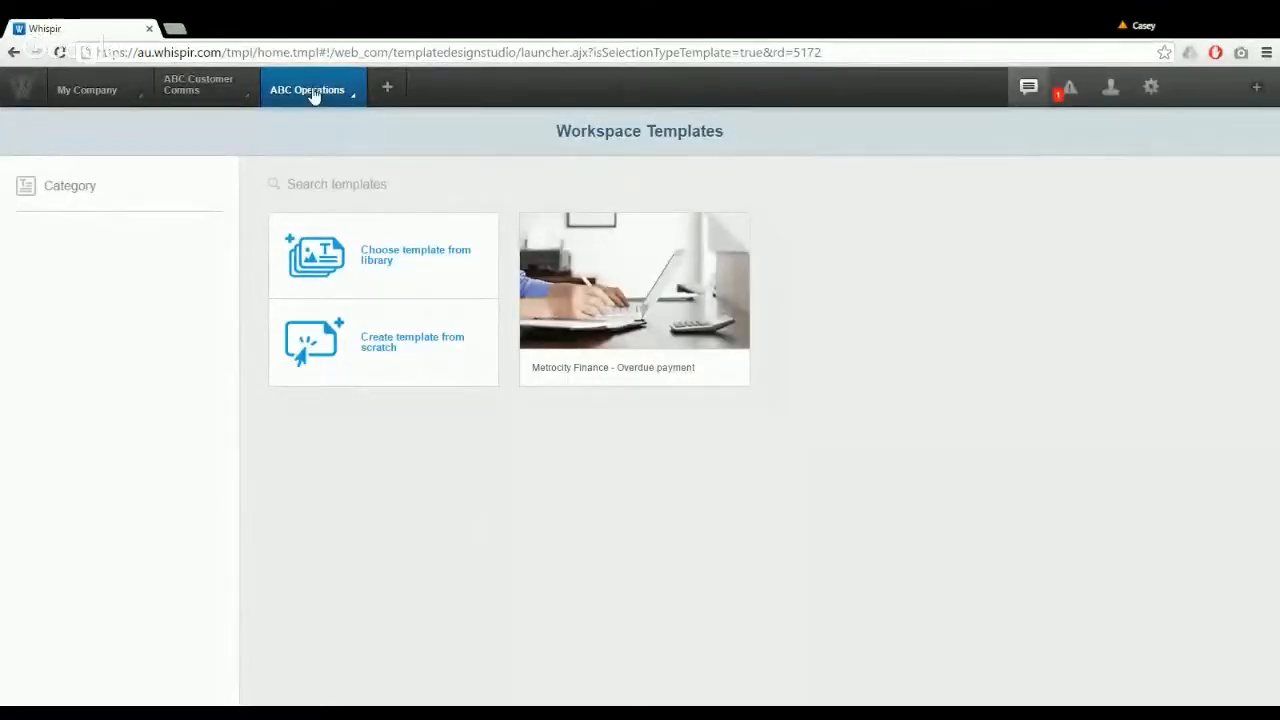
In Whispir, start a bulk message in ABC Operations from Metrocity Finance - Payment Reminder.csv, with the Voice channel turned off
click(313, 92)
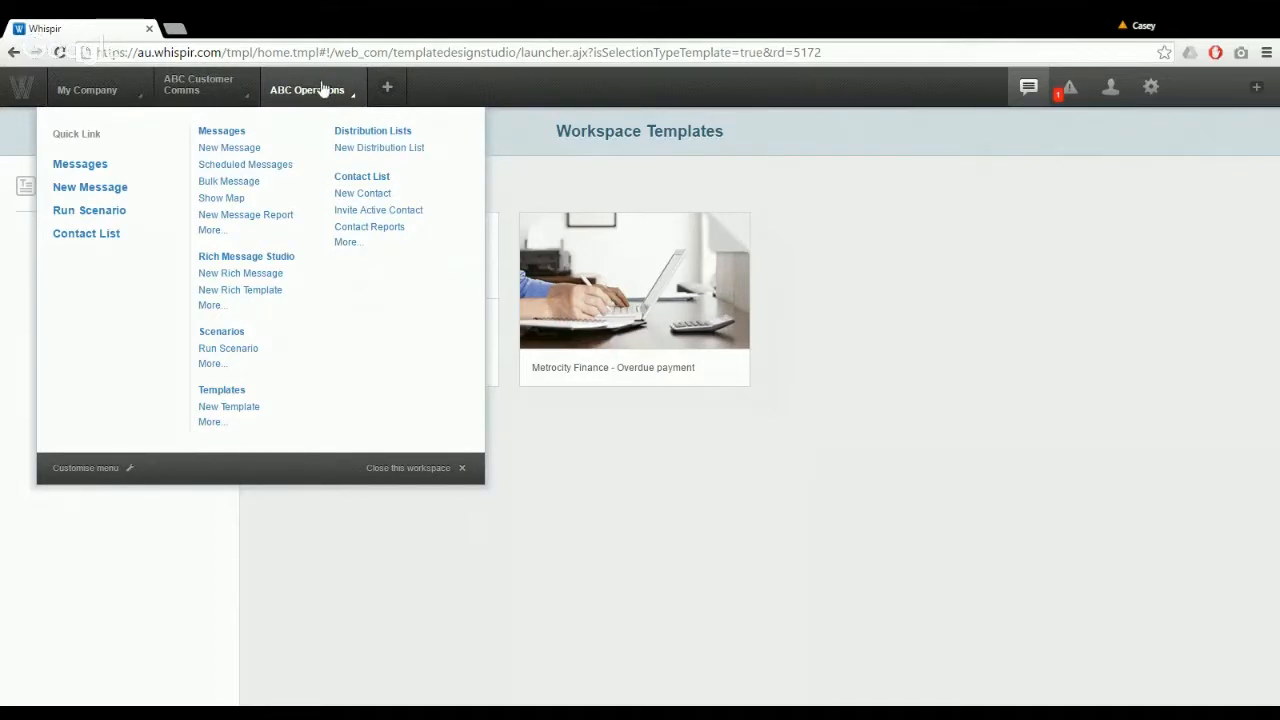
click(235, 184)
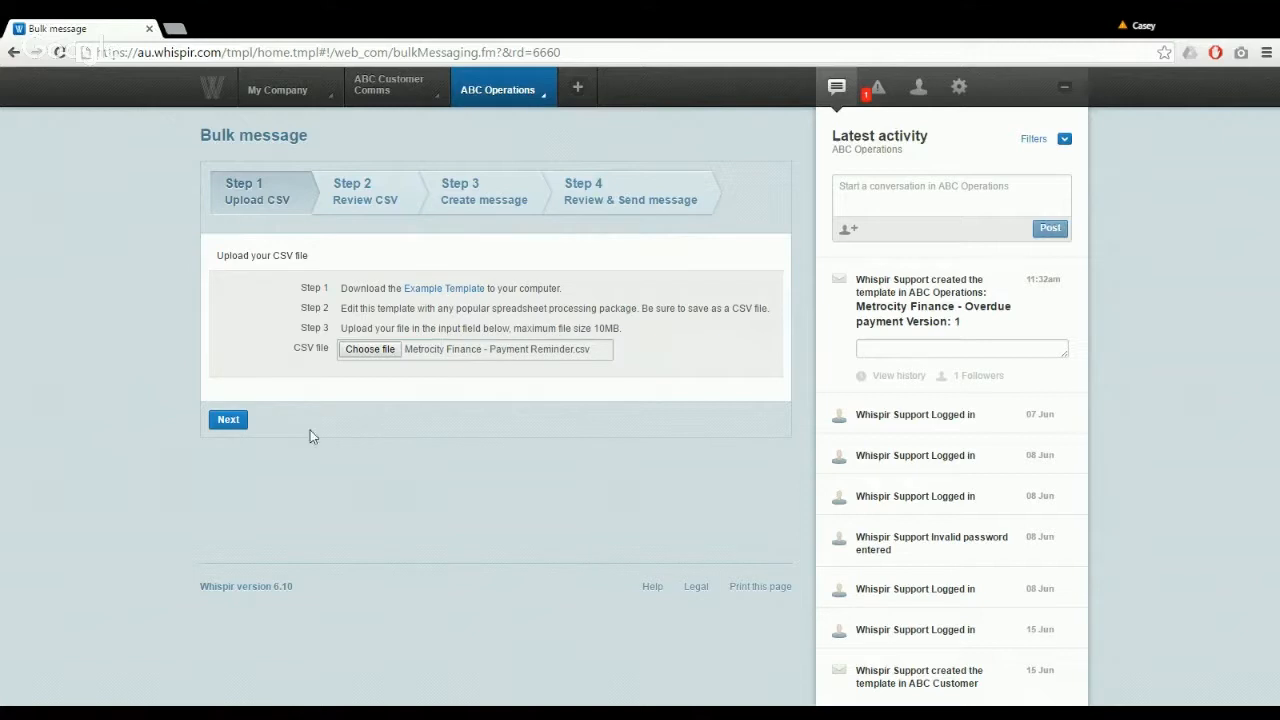
click(231, 424)
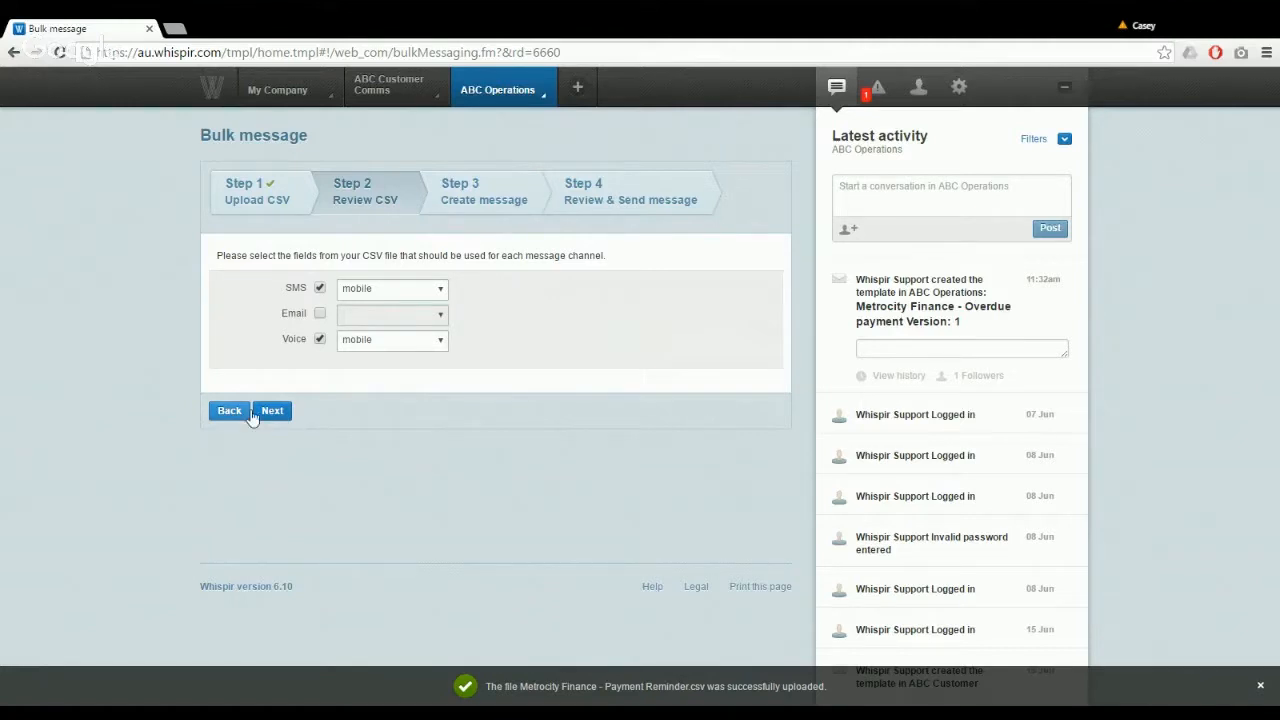
click(321, 341)
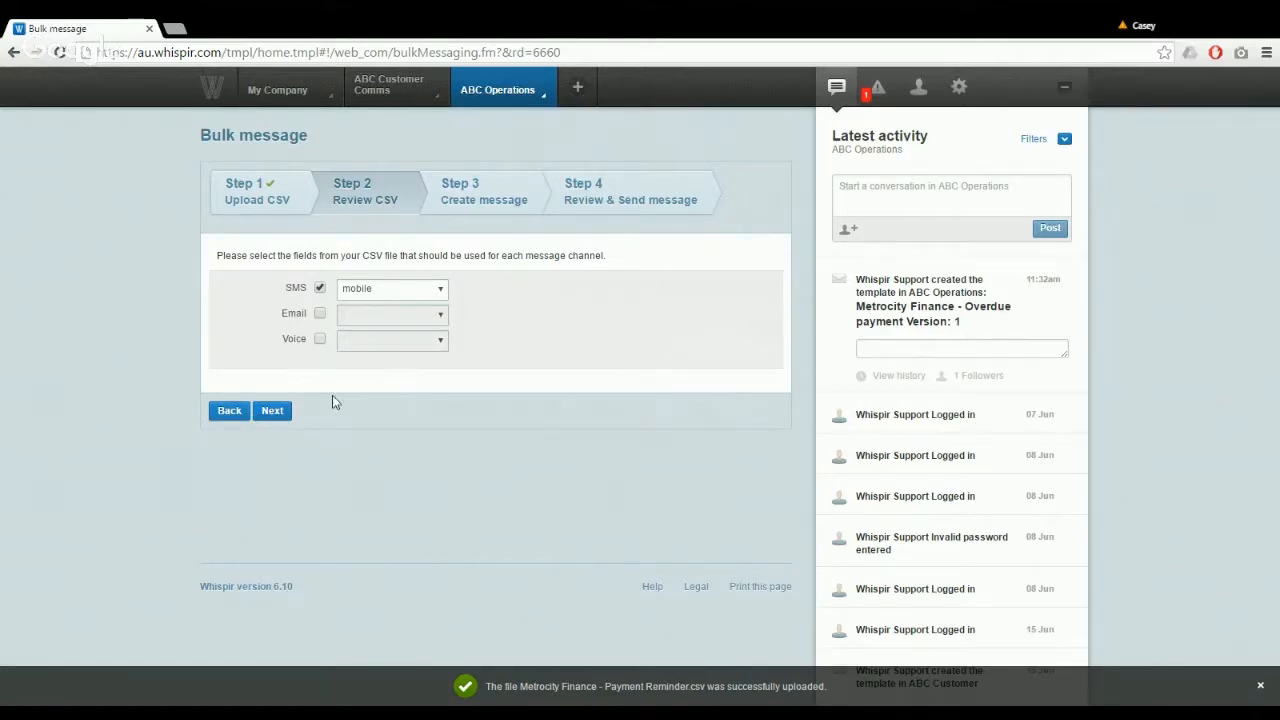
click(281, 414)
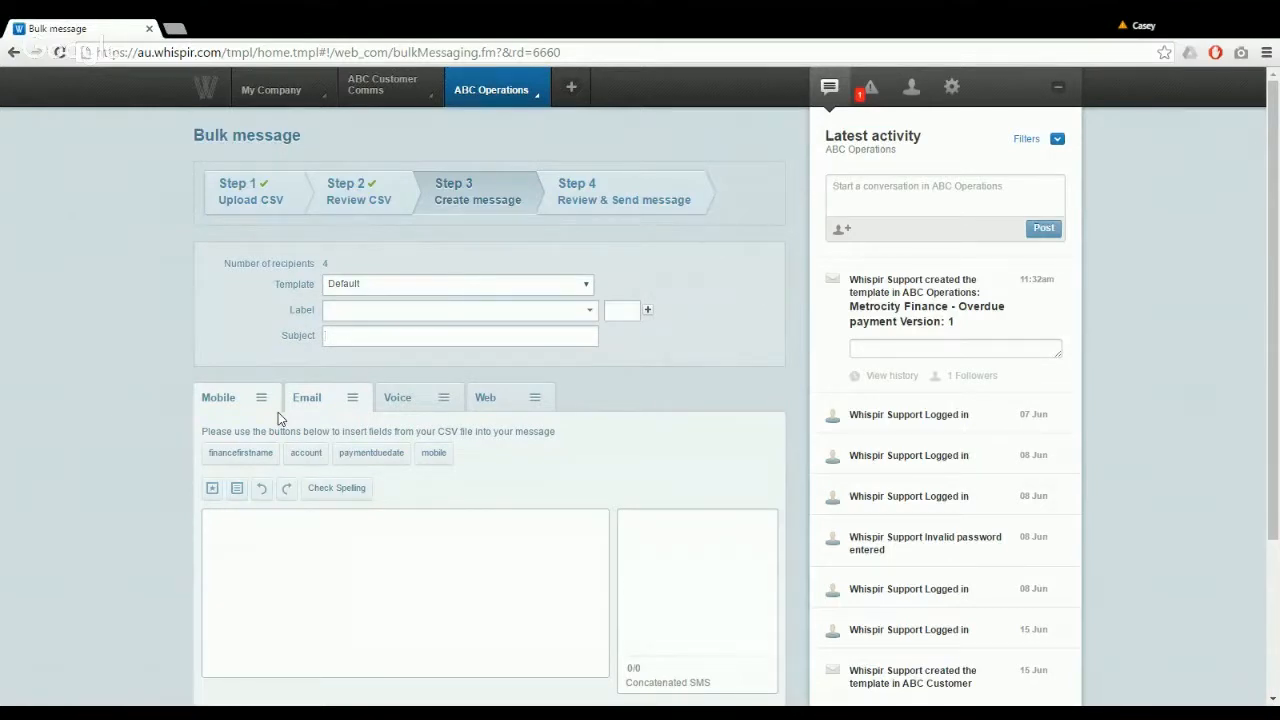
Apply the "Metrocity Finance - Overdue payment" template to the bulk message, check its mobile and web content, and proceed to the review stage
click(378, 283)
click(385, 320)
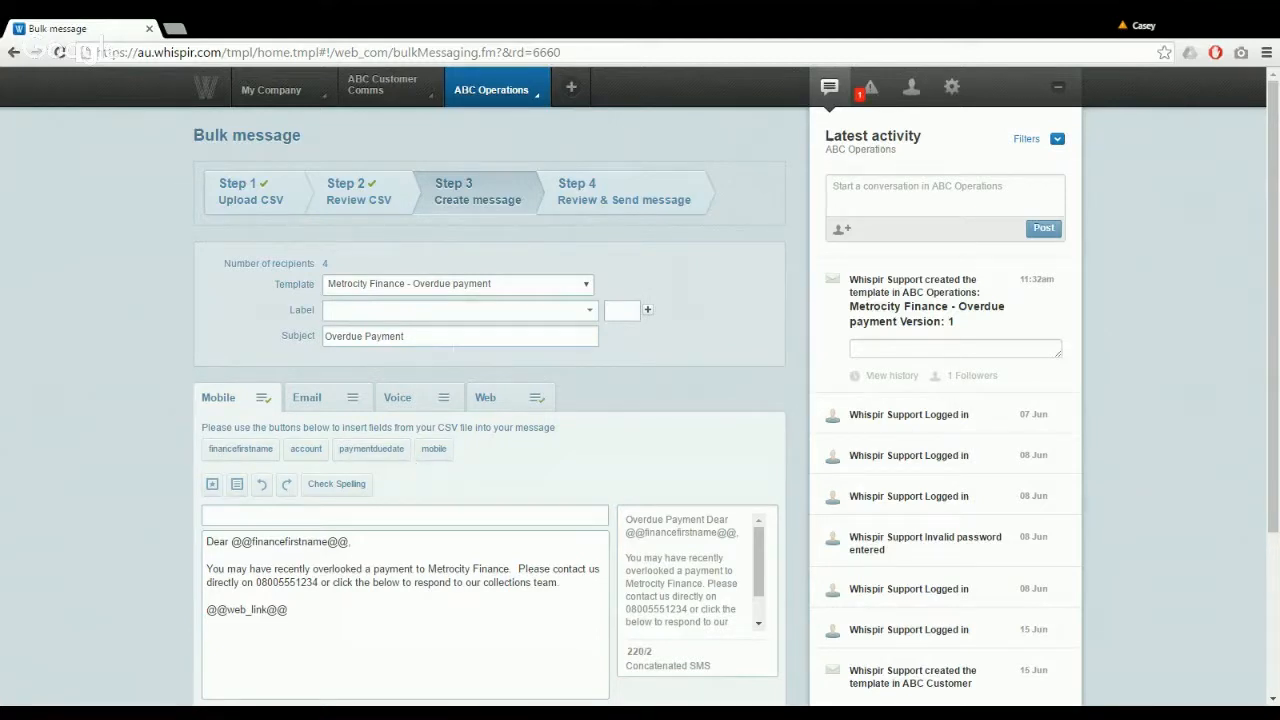
scroll(122, 490, down, 1)
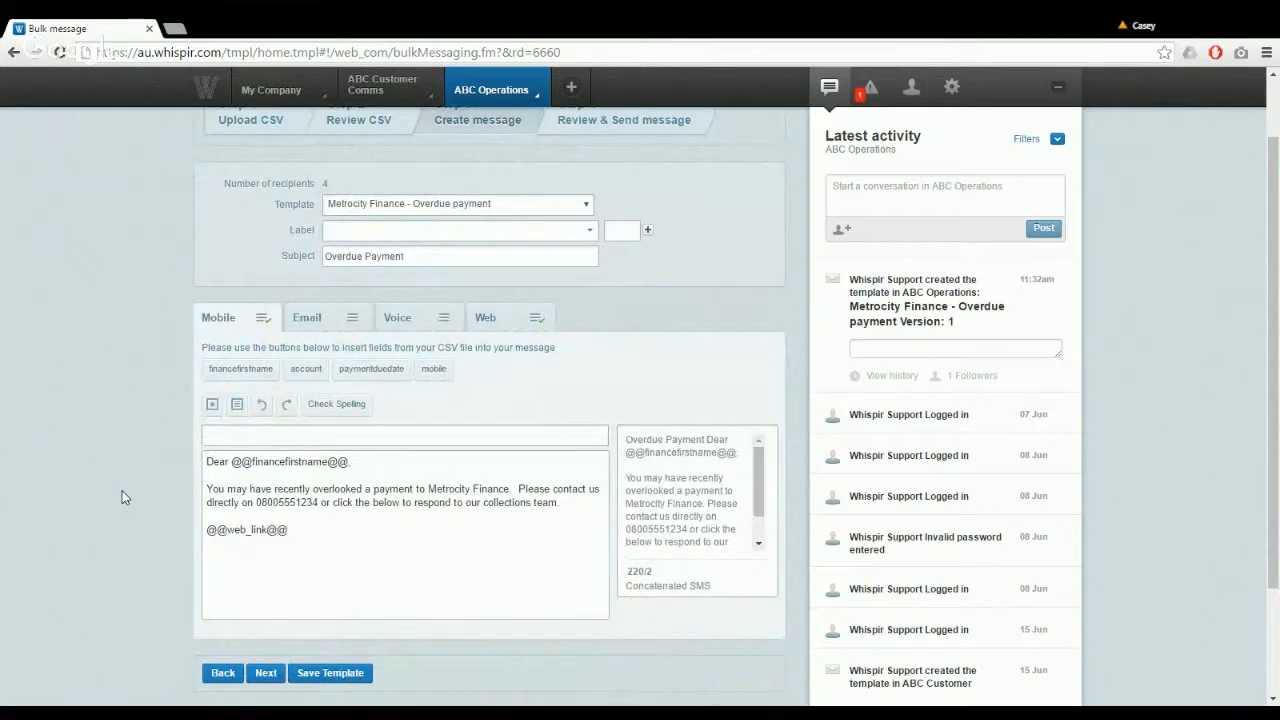
click(510, 326)
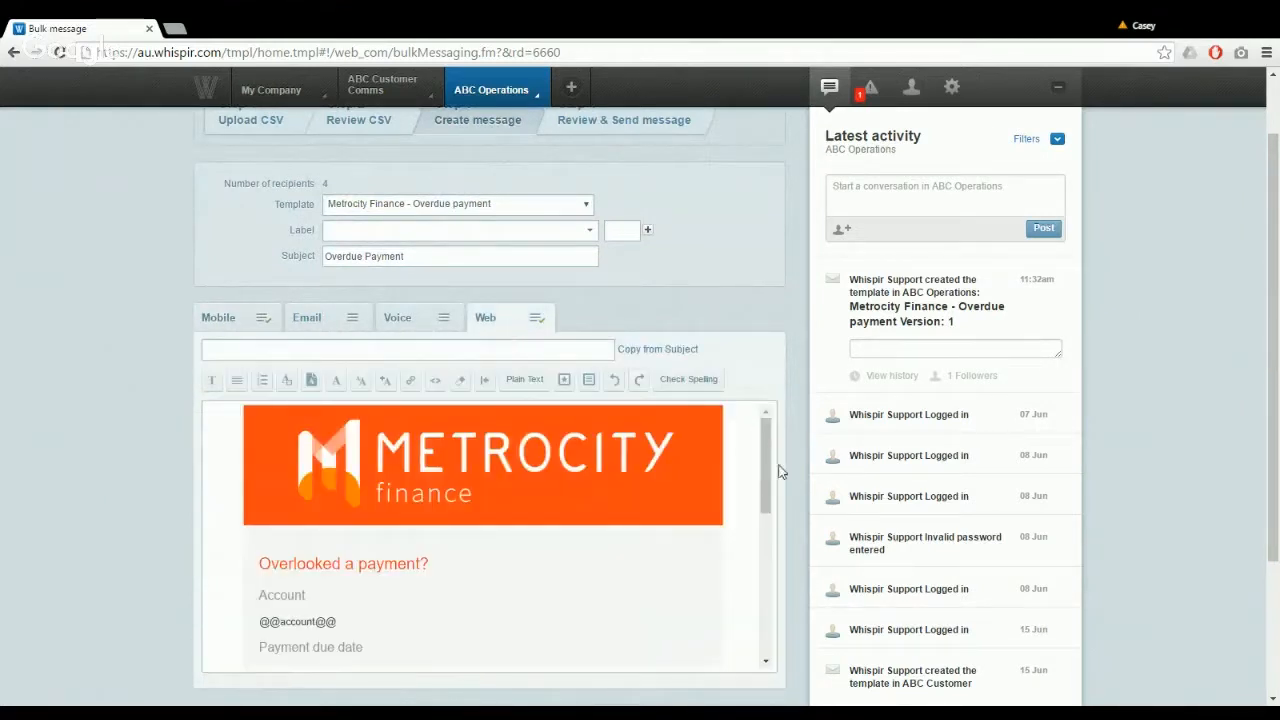
drag(764, 452, 785, 573)
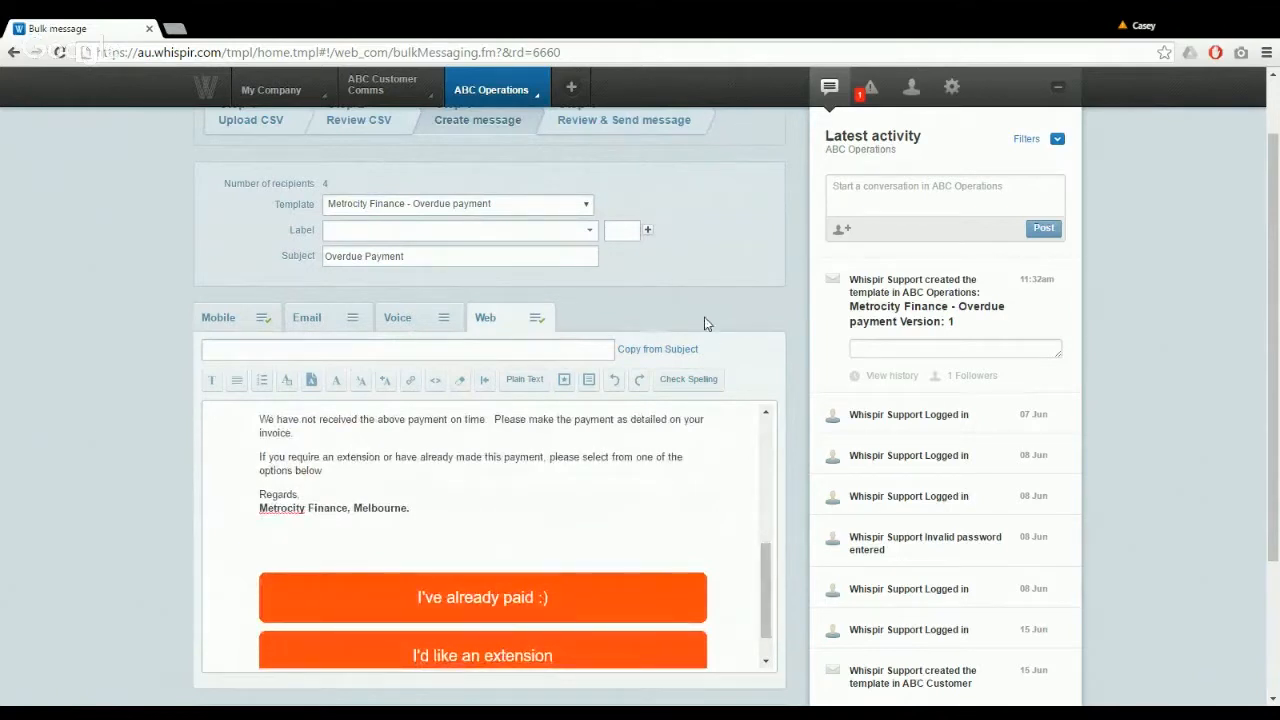
scroll(176, 376, down, 2)
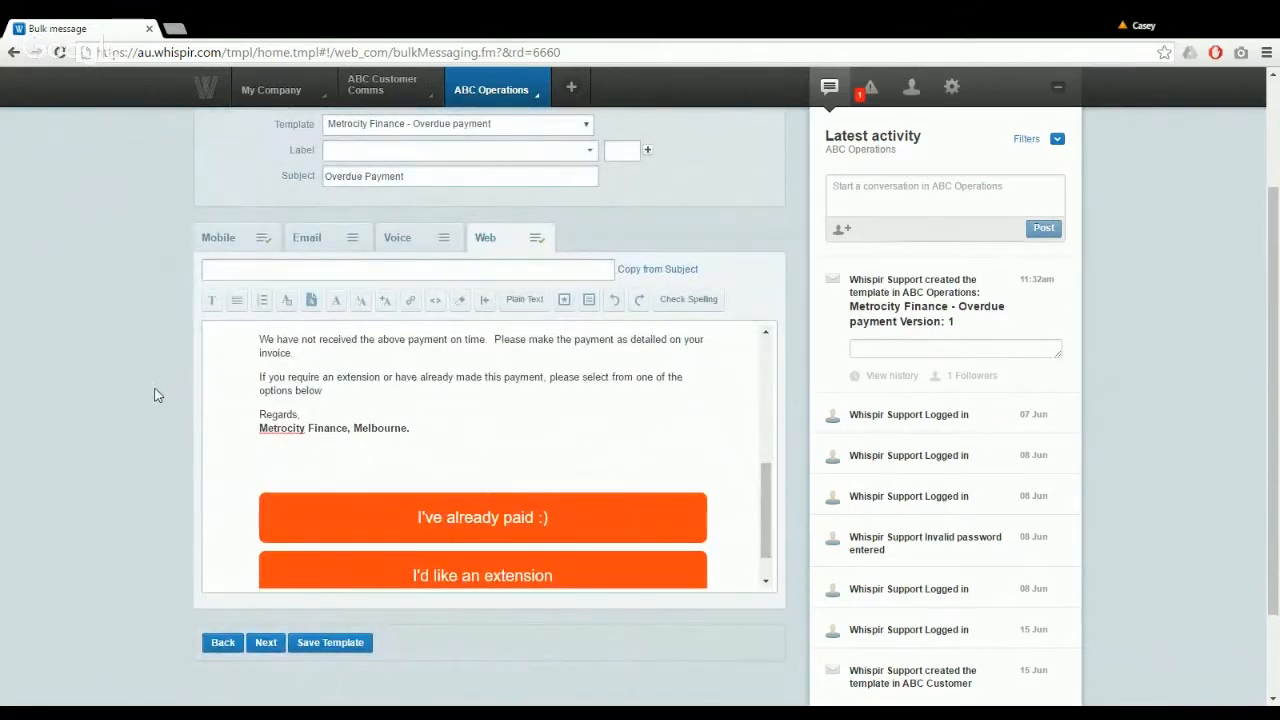
scroll(130, 450, down, 2)
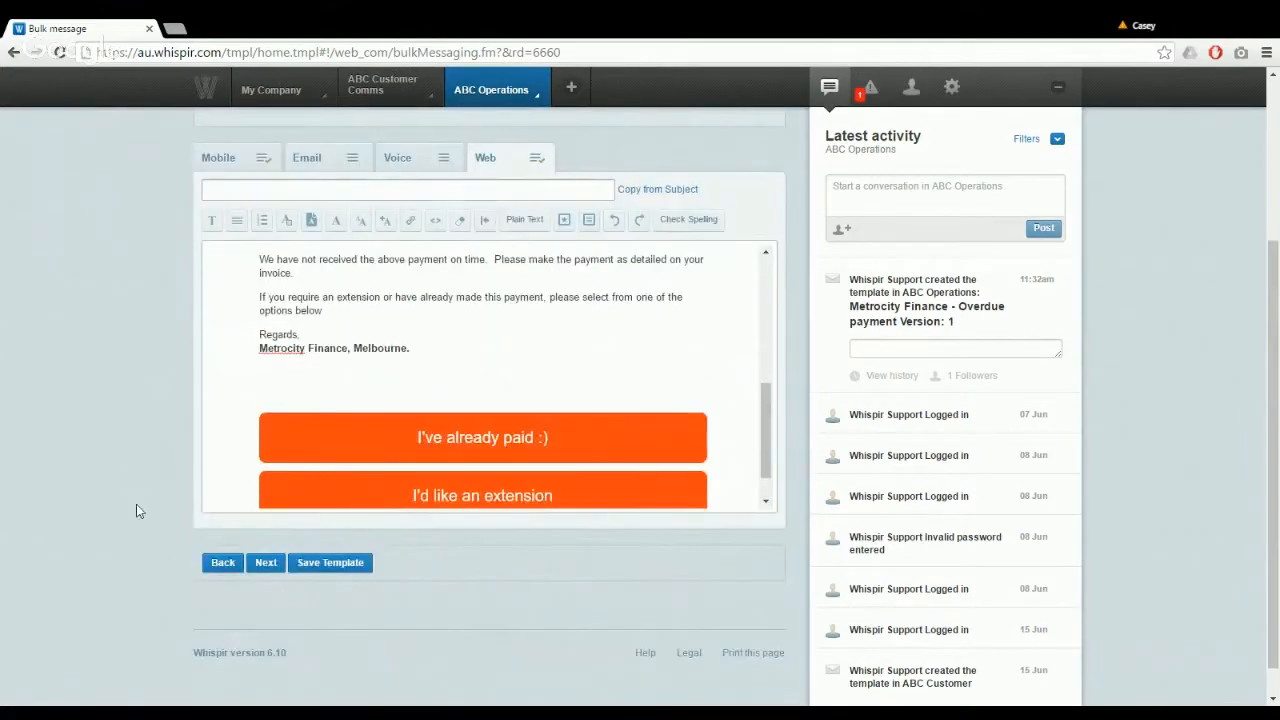
click(267, 564)
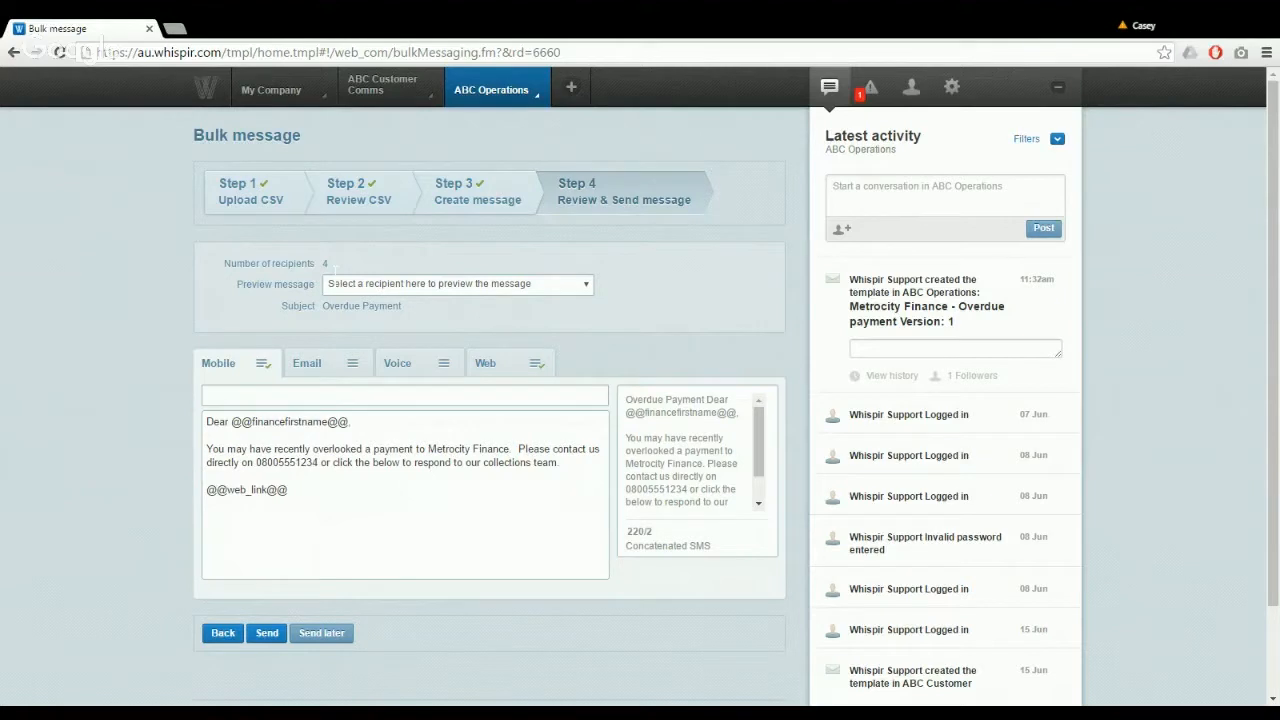
Preview the personalised mobile message for successive recipients, from Recipient 1 to Recipient 4
click(365, 315)
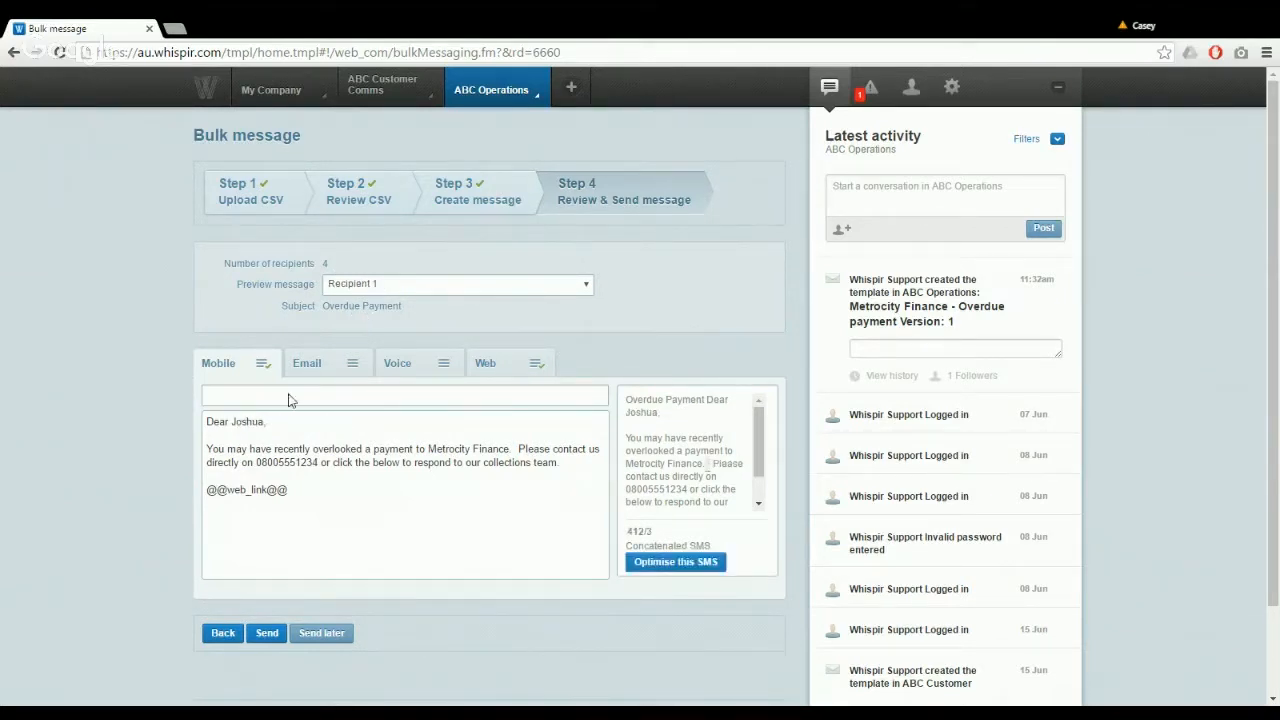
click(368, 329)
click(368, 285)
click(370, 343)
key(Down)
Preview the web version's account and payment due date for each recipient, from Recipient 4 back to Recipient 1
click(507, 366)
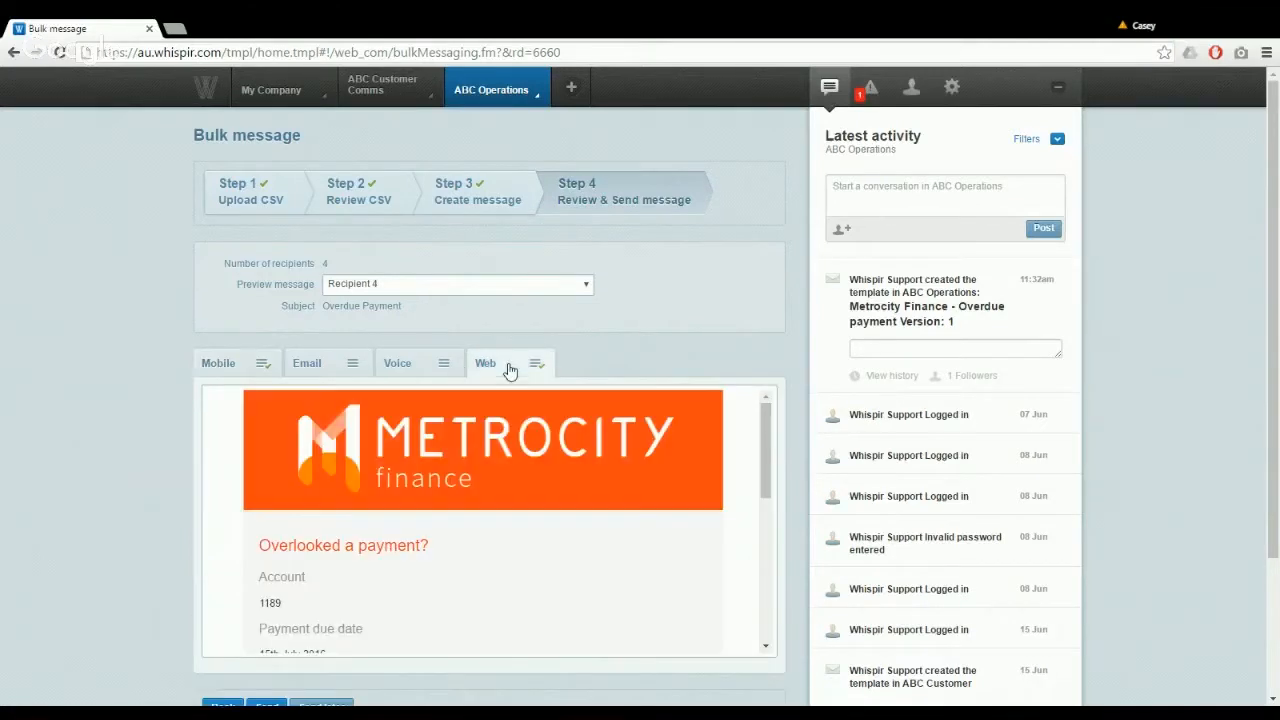
scroll(757, 370, down, 2)
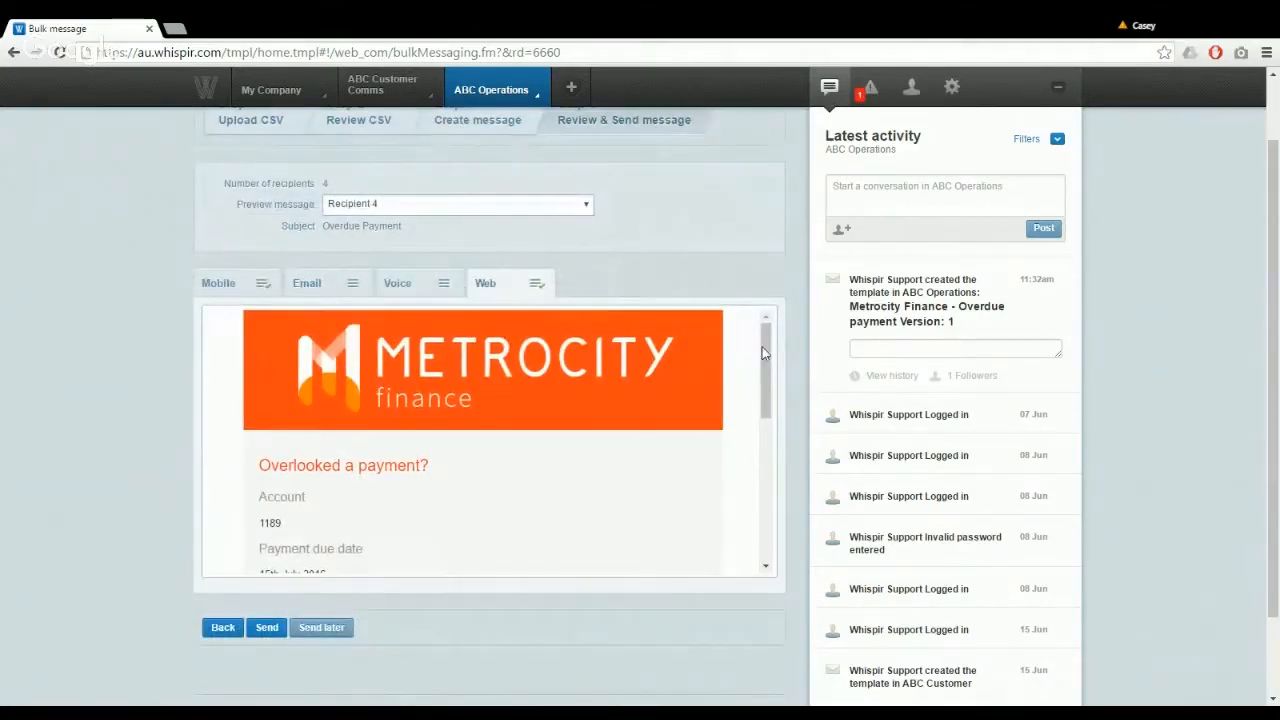
scroll(770, 370, down, 1)
drag(770, 372, 770, 375)
click(515, 204)
click(463, 265)
click(434, 201)
click(402, 251)
click(399, 208)
click(391, 243)
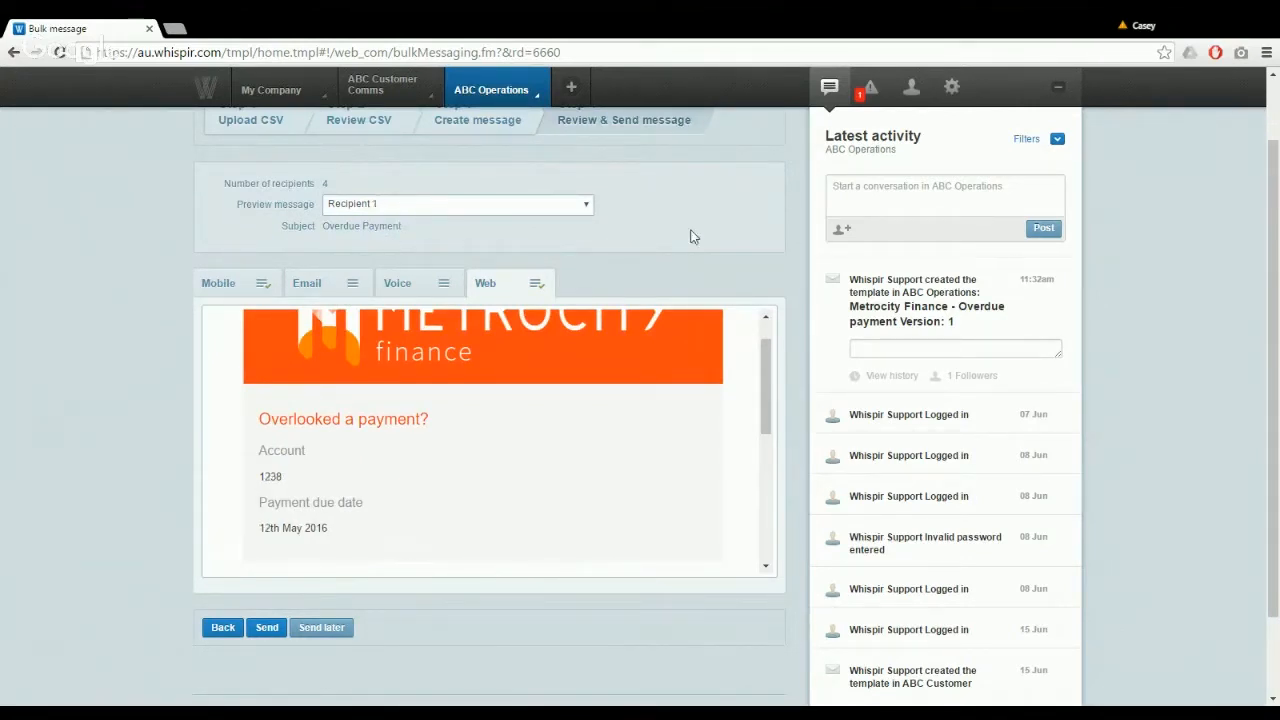